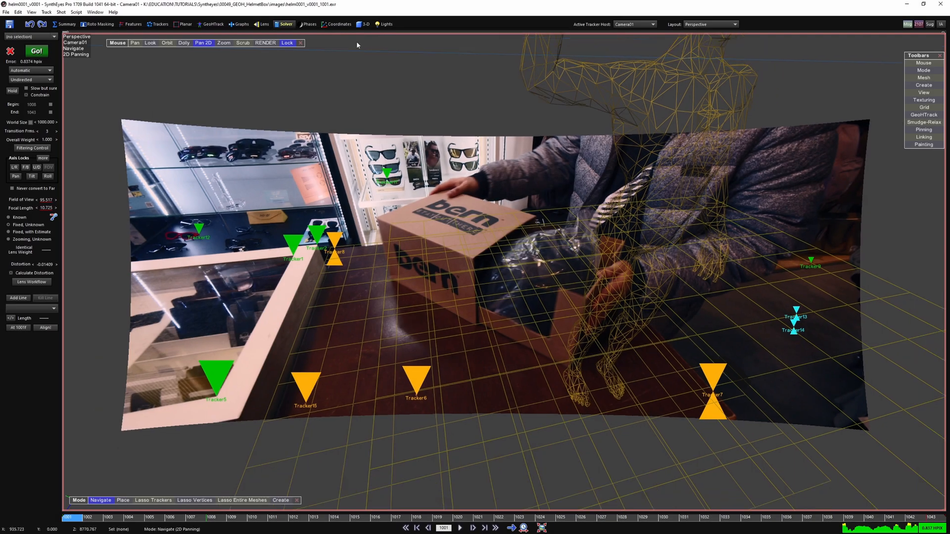
Create a box primitive over the tabletop grid in the Top view, about 16.6 wide, 26.5 deep and 21.9 high.
{"action": "left_click", "coordinate": [363, 24]}
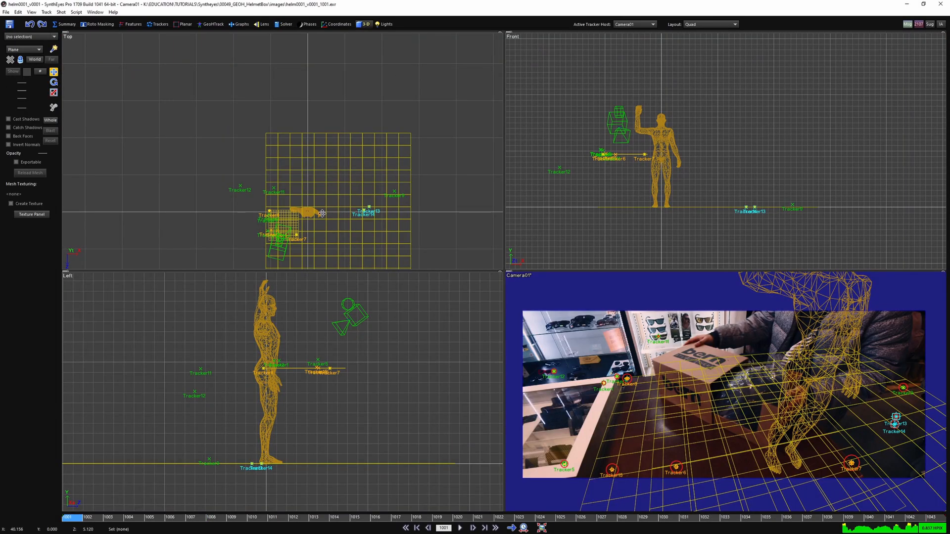
{"action": "scroll", "coordinate": [322, 214], "scroll_direction": "up", "scroll_amount": 5}
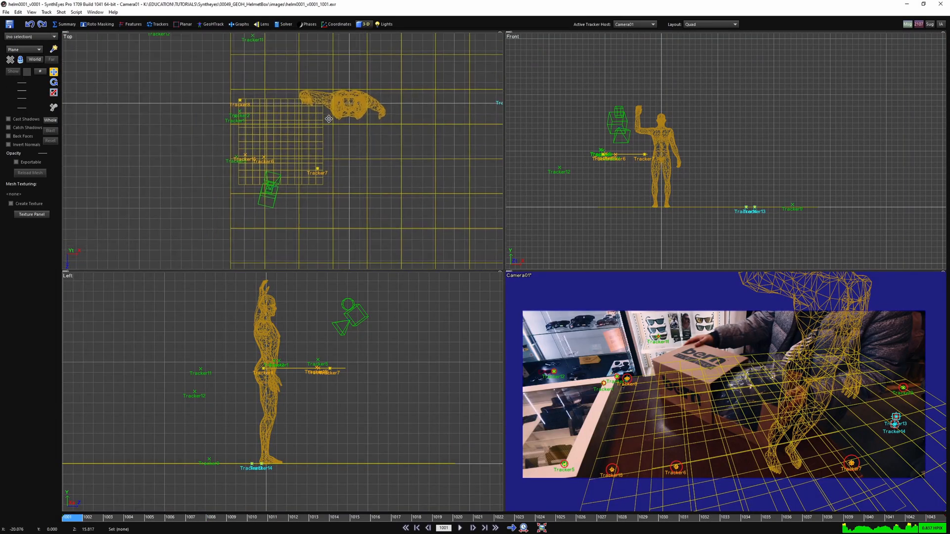
{"action": "left_click", "coordinate": [24, 49]}
{"action": "left_click", "coordinate": [23, 57]}
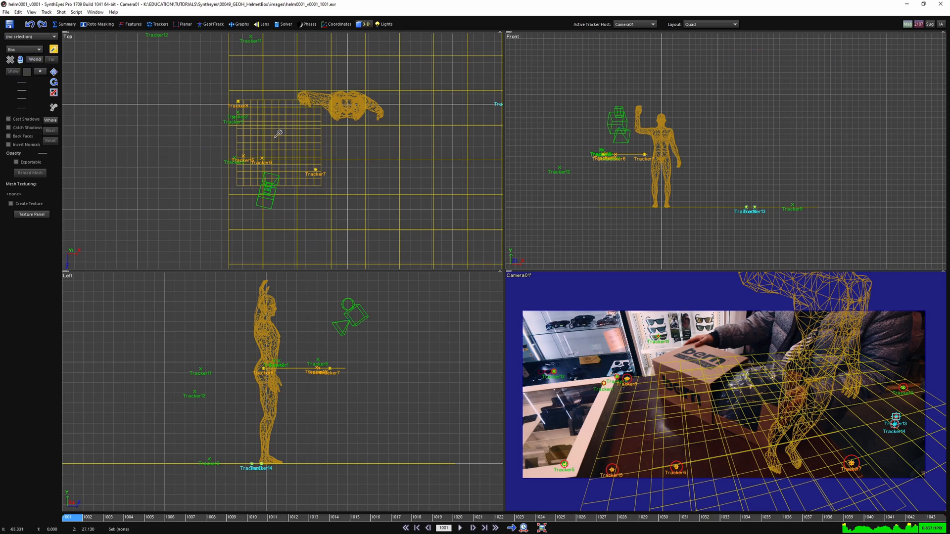
{"action": "left_click_drag", "start_coordinate": [277, 125], "coordinate": [294, 152]}
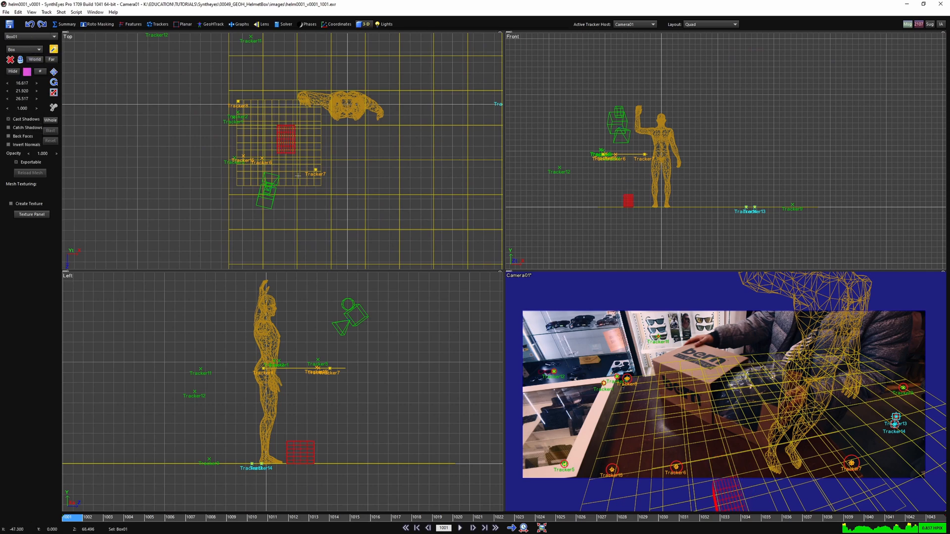
Raise the box in the Front view from the ground to just above the tabletop plane and scale it down.
{"action": "scroll", "coordinate": [760, 413], "scroll_direction": "up", "scroll_amount": 5}
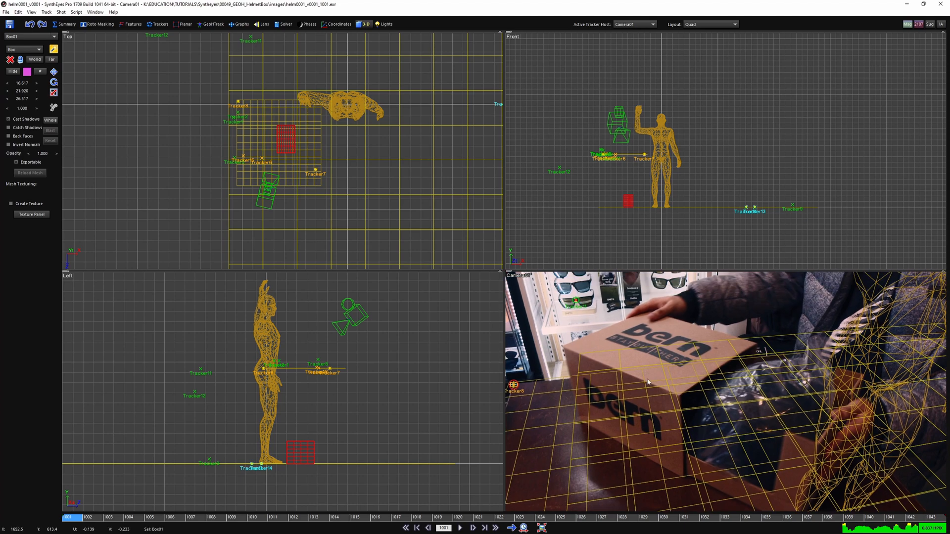
{"action": "scroll", "coordinate": [612, 202], "scroll_direction": "up", "scroll_amount": 5}
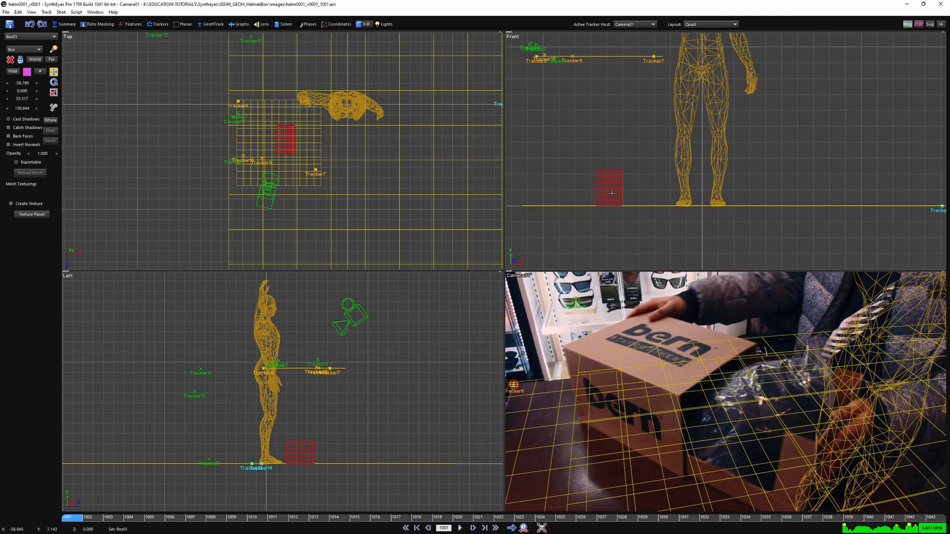
{"action": "left_click_drag", "start_coordinate": [612, 194], "coordinate": [611, 52]}
{"action": "middle_click_drag", "start_coordinate": [612, 52], "coordinate": [590, 160]}
{"action": "scroll", "coordinate": [589, 161], "scroll_direction": "up", "scroll_amount": 3}
{"action": "key", "text": "r"}
{"action": "left_click_drag", "start_coordinate": [587, 148], "coordinate": [584, 129]}
{"action": "key", "text": "w"}
{"action": "scroll", "coordinate": [297, 357], "scroll_direction": "up", "scroll_amount": 6}
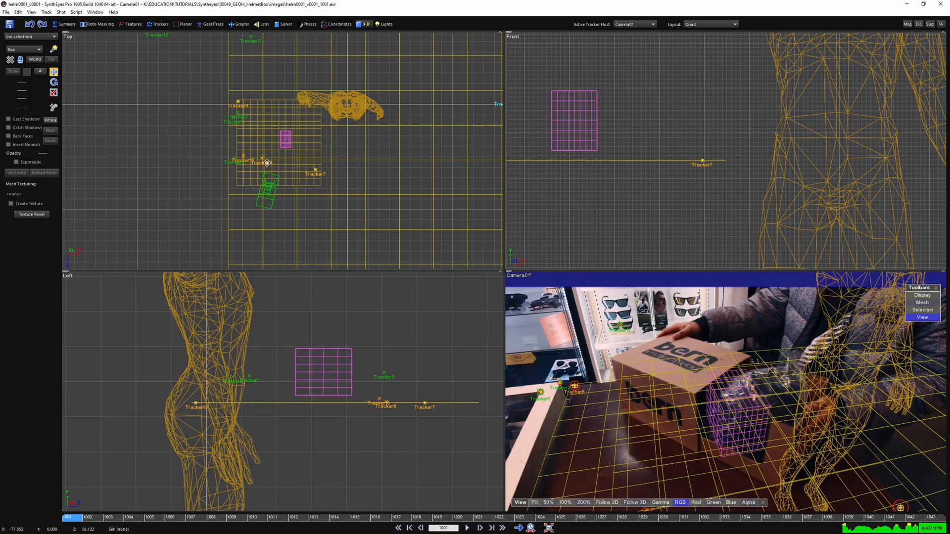
Move, rotate and enlarge the box mesh to roughly match the cardboard box in the camera view.
{"action": "scroll", "coordinate": [267, 162], "scroll_direction": "up", "scroll_amount": 6}
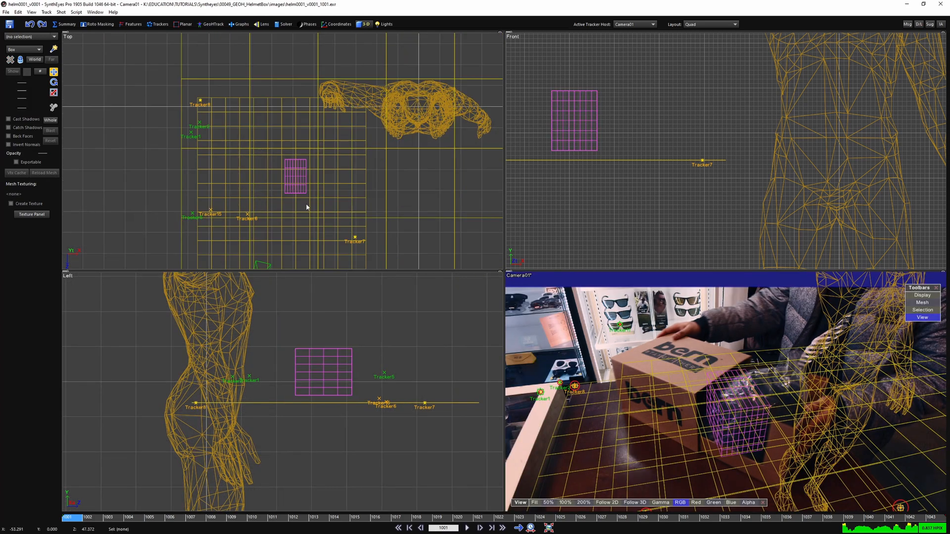
{"action": "left_click_drag", "start_coordinate": [293, 190], "coordinate": [288, 144]}
{"action": "key", "text": "w"}
{"action": "scroll", "coordinate": [268, 159], "scroll_direction": "up", "scroll_amount": 3}
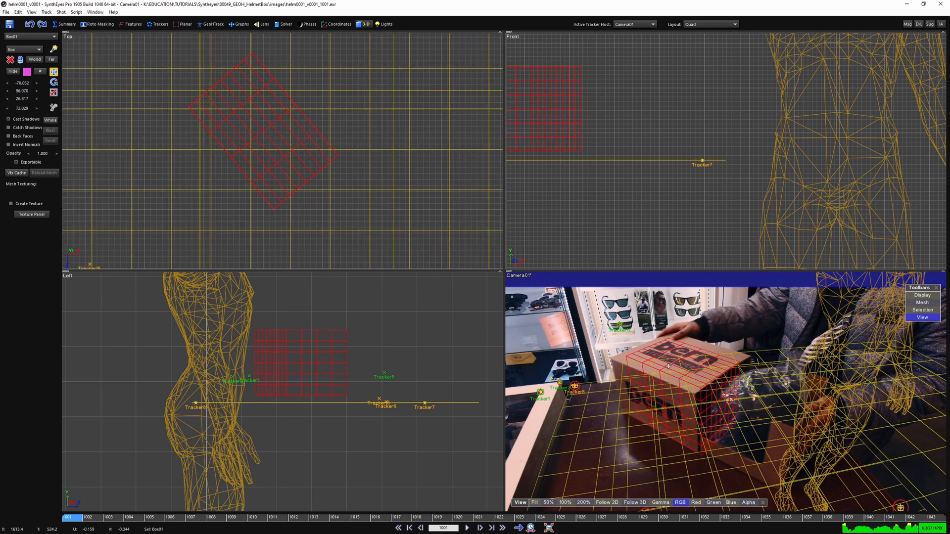
Switch to the Perspective view, show the Pinning toolbar and place both toolbars near the cardboard box.
{"action": "key", "text": "5"}
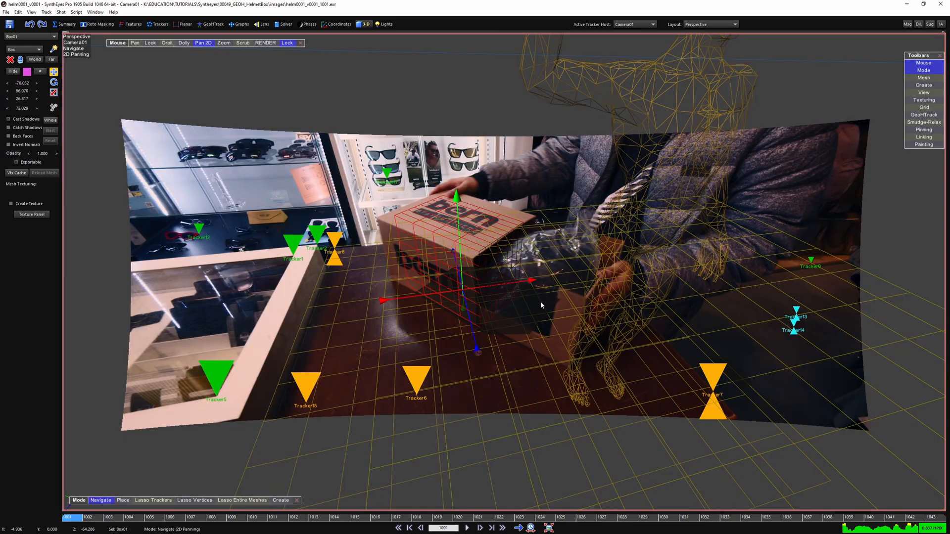
{"action": "left_click_drag", "start_coordinate": [911, 67], "coordinate": [249, 164]}
{"action": "right_click", "coordinate": [316, 162]}
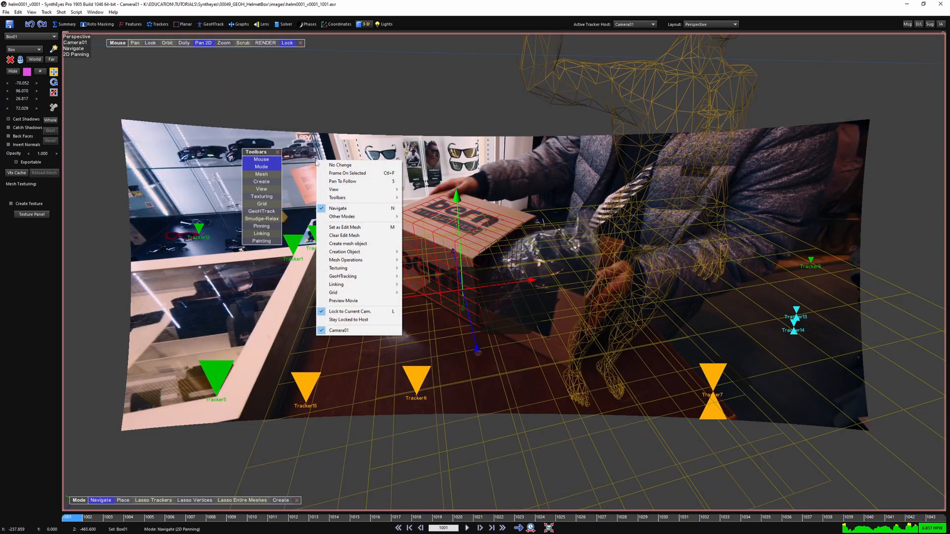
{"action": "mouse_move", "coordinate": [393, 190]}
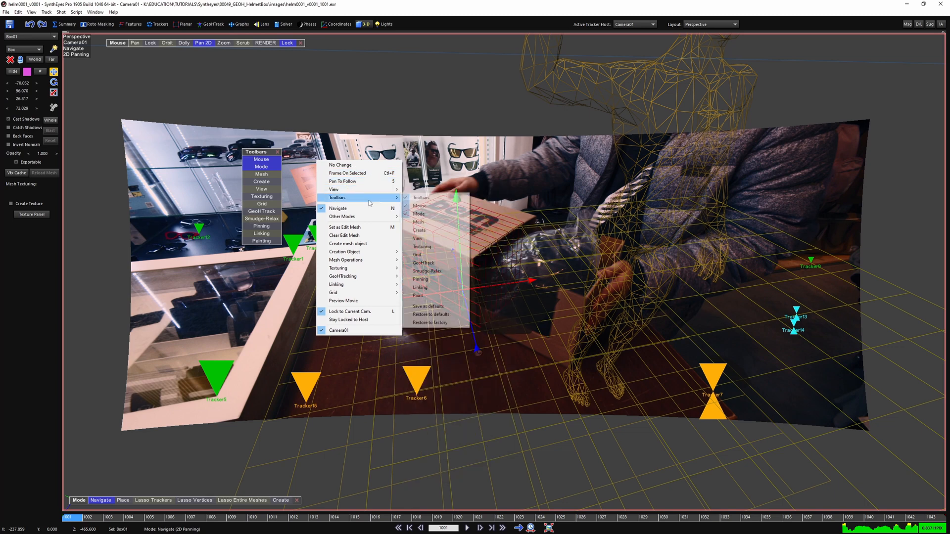
{"action": "mouse_move", "coordinate": [369, 201]}
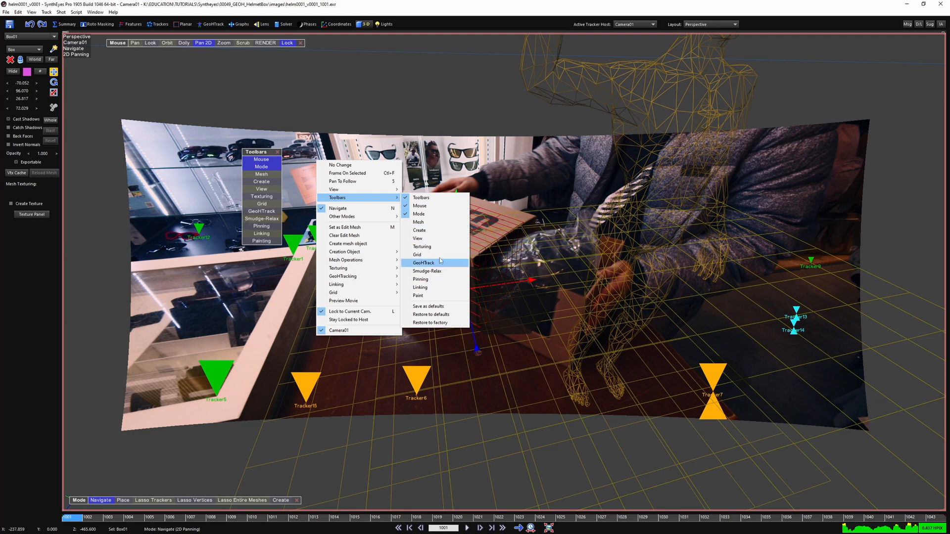
{"action": "left_click", "coordinate": [420, 279]}
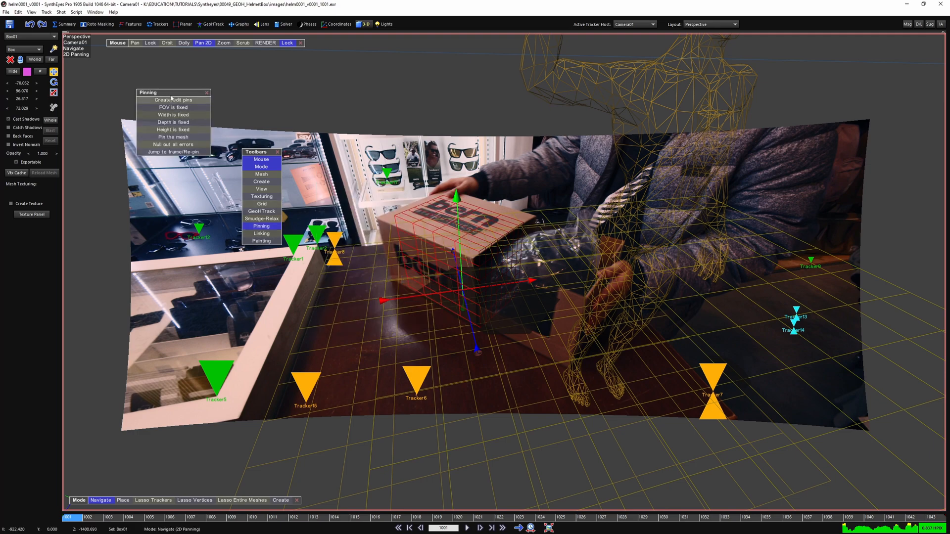
{"action": "left_click_drag", "start_coordinate": [170, 129], "coordinate": [329, 83]}
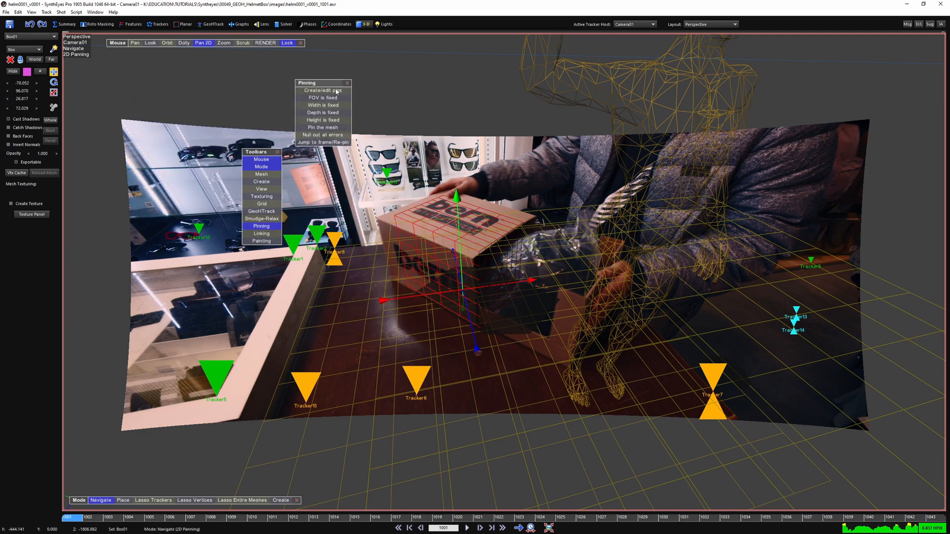
Create pins on the mesh's four top corners and align them with the cardboard box's top corners.
{"action": "scroll", "coordinate": [422, 225], "scroll_direction": "up", "scroll_amount": 4}
{"action": "scroll", "coordinate": [407, 197], "scroll_direction": "up", "scroll_amount": 2}
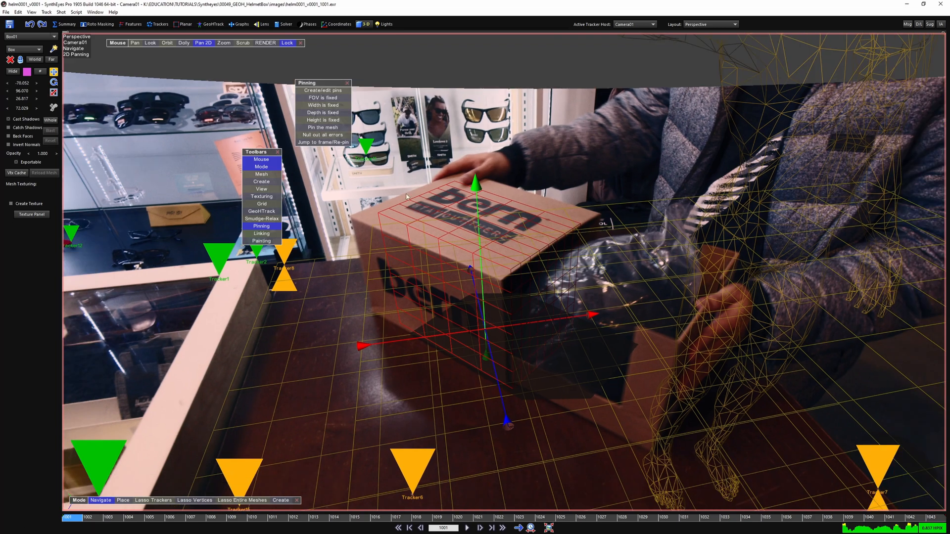
{"action": "left_click", "coordinate": [322, 90]}
{"action": "scroll", "coordinate": [451, 214], "scroll_direction": "up", "scroll_amount": 2}
{"action": "scroll", "coordinate": [360, 214], "scroll_direction": "up", "scroll_amount": 2}
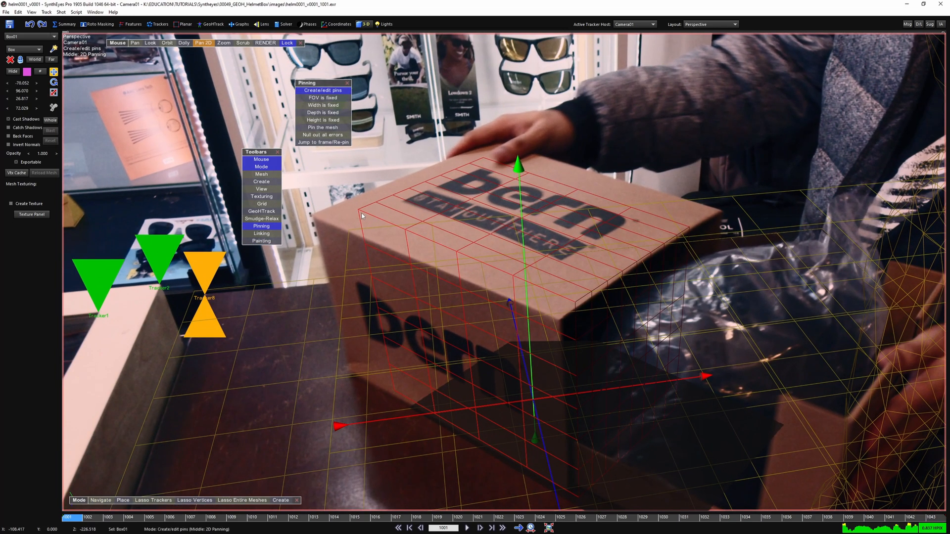
{"action": "left_click_drag", "start_coordinate": [360, 209], "coordinate": [311, 215]}
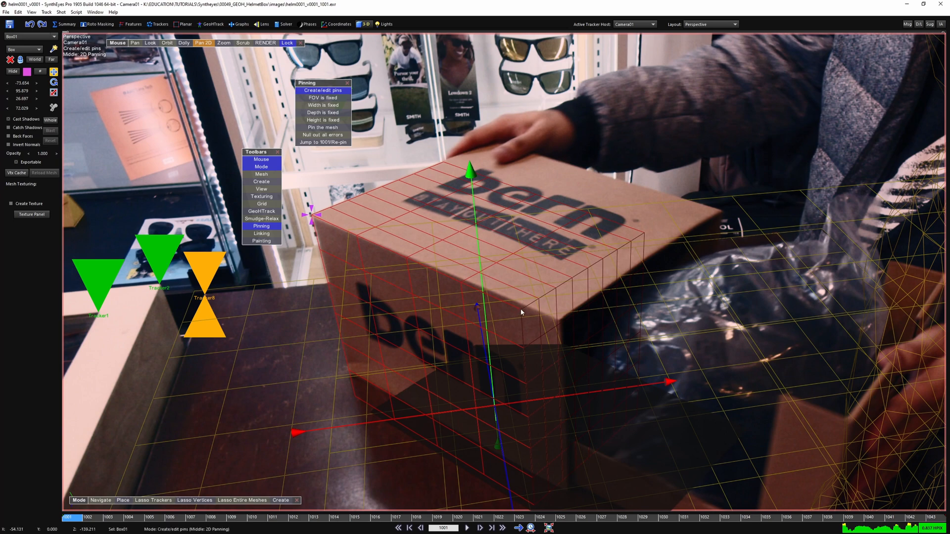
{"action": "left_click_drag", "start_coordinate": [521, 310], "coordinate": [558, 319]}
{"action": "left_click_drag", "start_coordinate": [688, 222], "coordinate": [718, 212]}
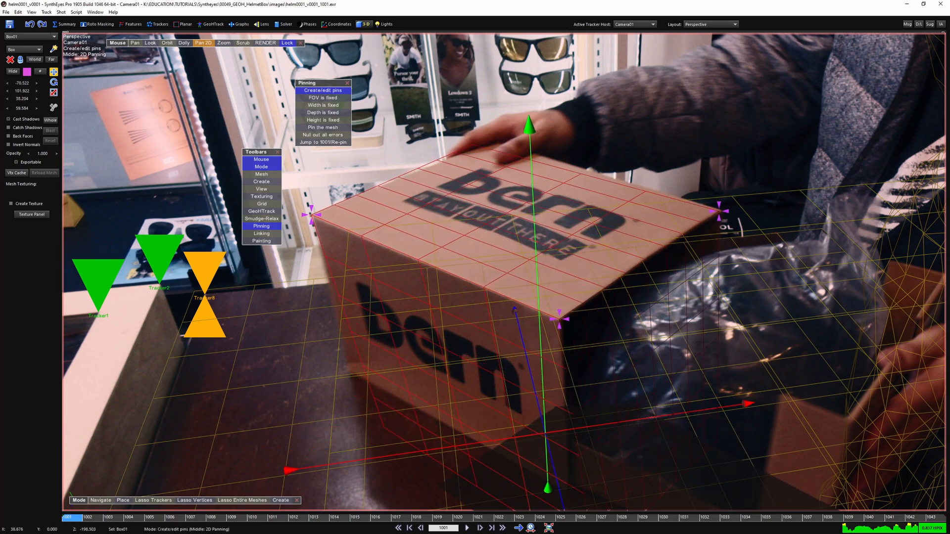
{"action": "scroll", "coordinate": [472, 145], "scroll_direction": "up", "scroll_amount": 1}
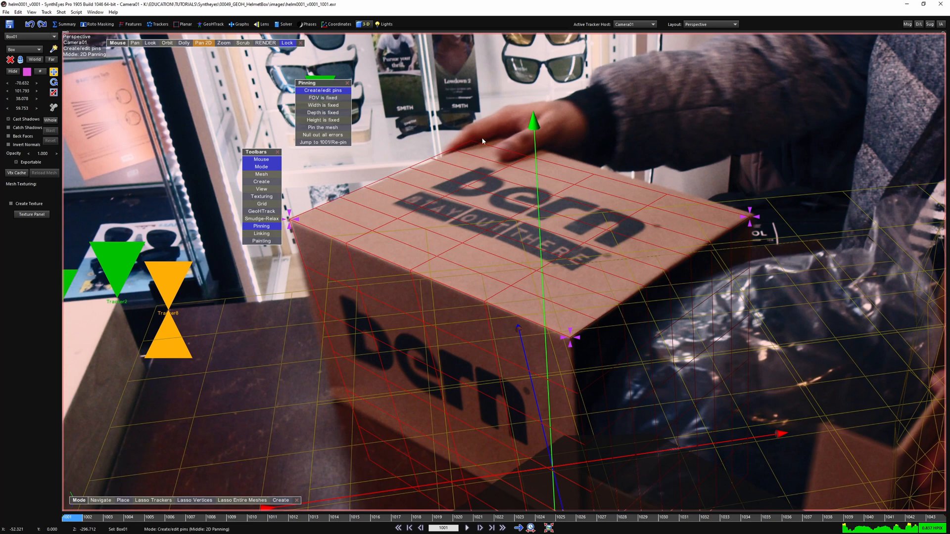
{"action": "left_click_drag", "start_coordinate": [472, 145], "coordinate": [490, 137]}
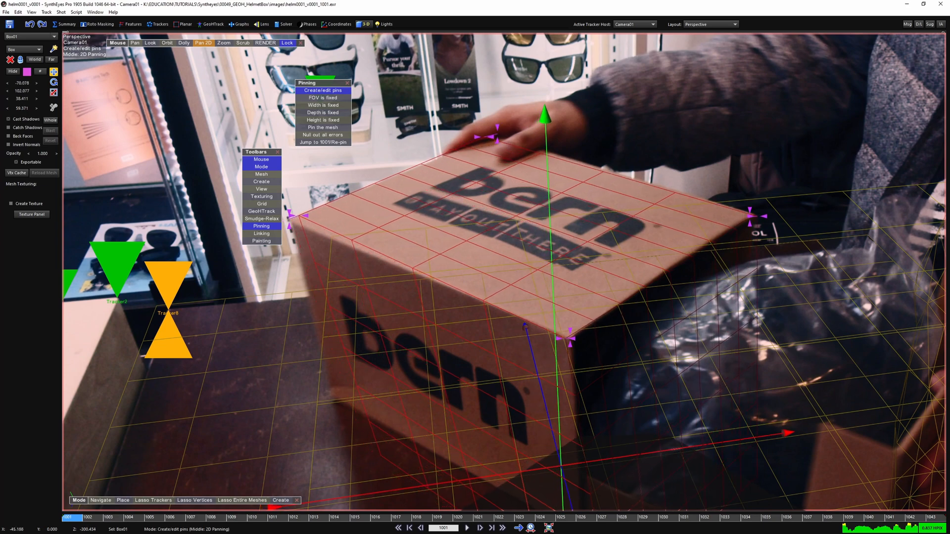
Allow the mesh's width, depth and height to change during pinning and refine the left top-corner pin.
{"action": "scroll", "coordinate": [441, 196], "scroll_direction": "down", "scroll_amount": 3}
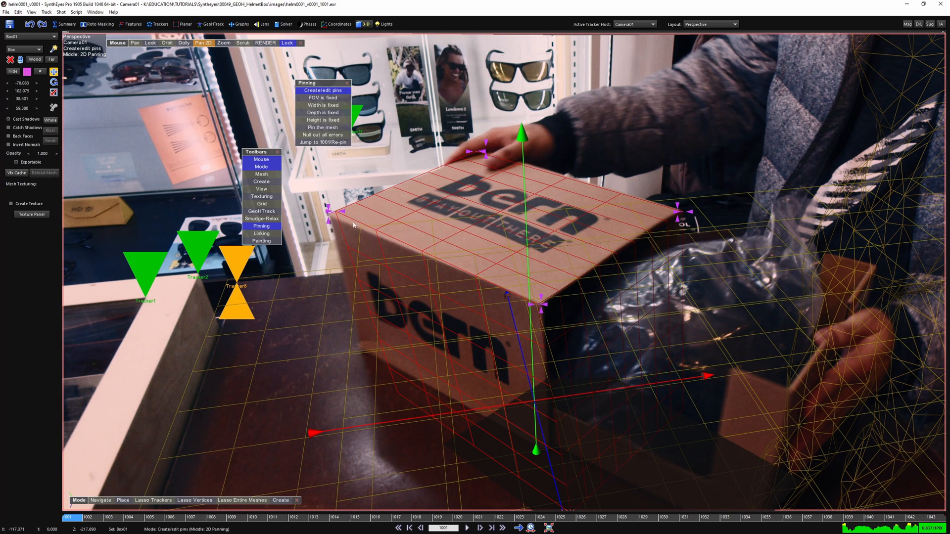
{"action": "left_click", "coordinate": [327, 113]}
{"action": "left_click", "coordinate": [328, 120]}
{"action": "left_click_drag", "start_coordinate": [328, 214], "coordinate": [330, 213]}
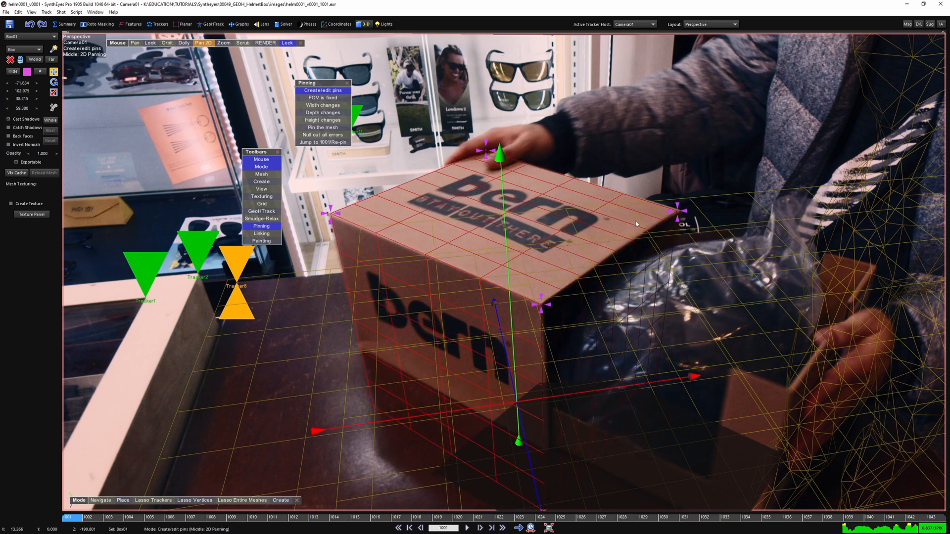
Fine-tune the pin at the right top corner of the cardboard box.
{"action": "scroll", "coordinate": [636, 223], "scroll_direction": "up", "scroll_amount": 5}
{"action": "left_click", "coordinate": [673, 218]}
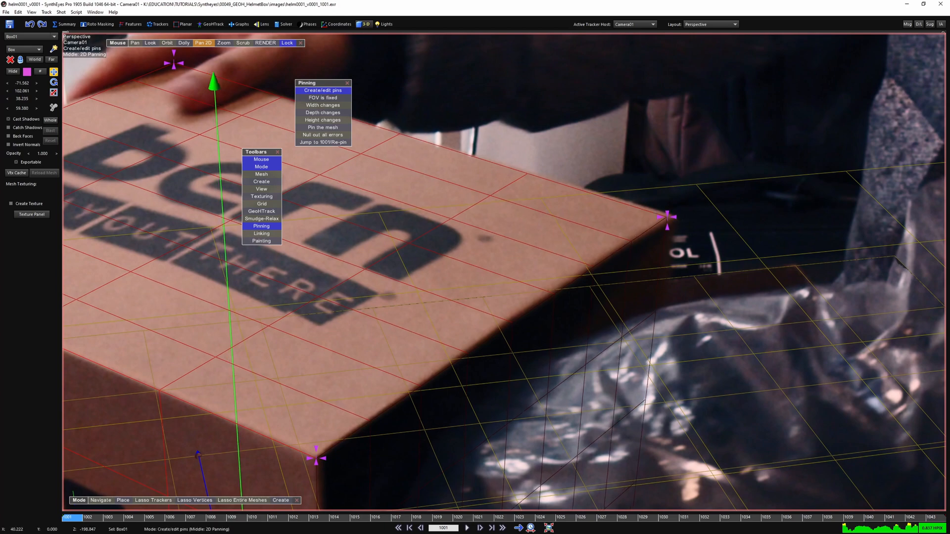
{"action": "scroll", "coordinate": [661, 215], "scroll_direction": "down", "scroll_amount": 8}
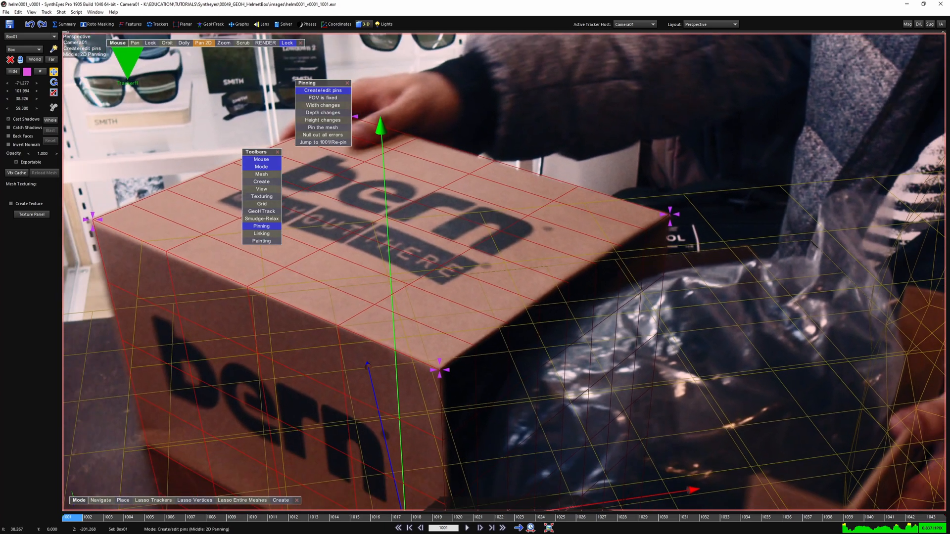
Pin the mesh's lower-left front corner to the cardboard box's bottom-left corner.
{"action": "scroll", "coordinate": [326, 379], "scroll_direction": "up", "scroll_amount": 3}
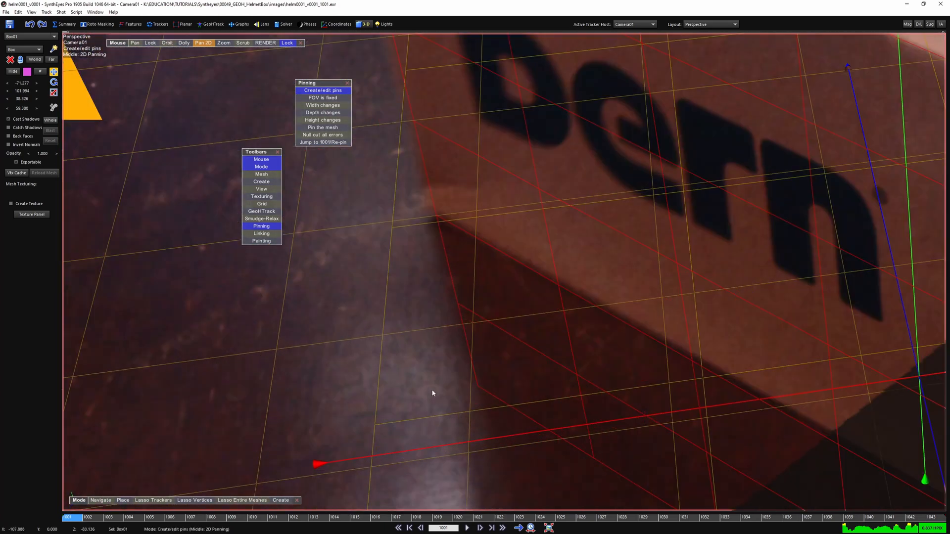
{"action": "left_click_drag", "start_coordinate": [413, 383], "coordinate": [379, 259]}
{"action": "scroll", "coordinate": [413, 383], "scroll_direction": "down", "scroll_amount": 5}
{"action": "middle_click_drag", "start_coordinate": [402, 350], "coordinate": [403, 354]}
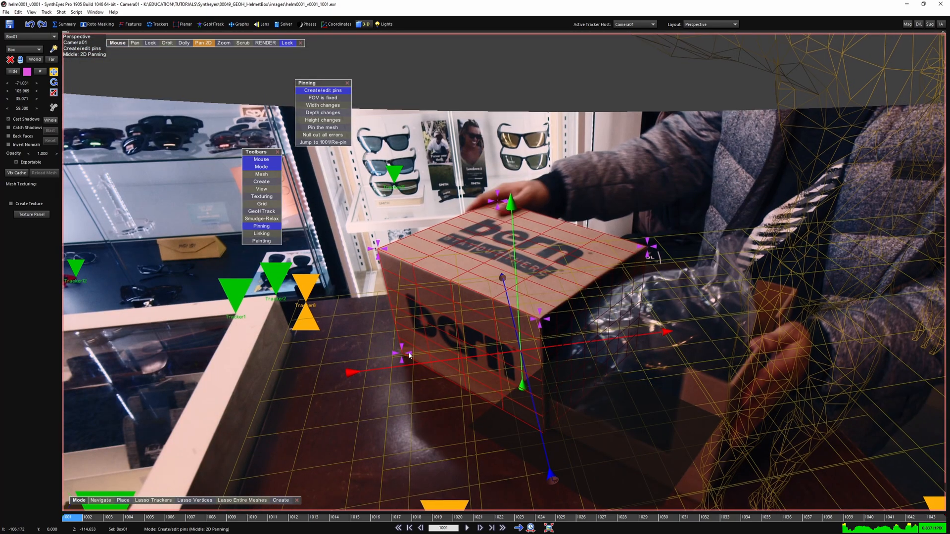
Try lowering the bottom-left pin to stretch the mesh's height below the cardboard box's corner.
{"action": "left_click_drag", "start_coordinate": [401, 353], "coordinate": [409, 372]}
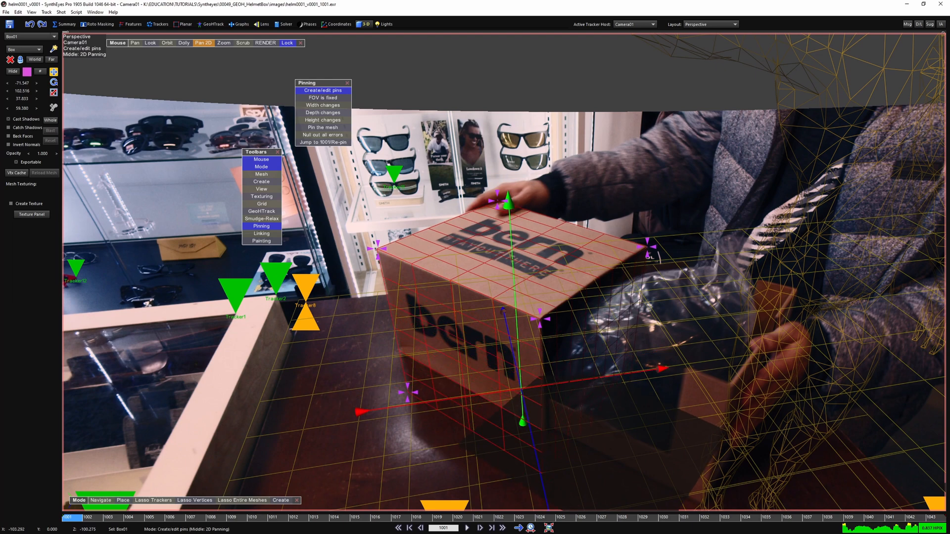
{"action": "scroll", "coordinate": [399, 353], "scroll_direction": "up", "scroll_amount": 5}
{"action": "scroll", "coordinate": [400, 360], "scroll_direction": "down", "scroll_amount": 2}
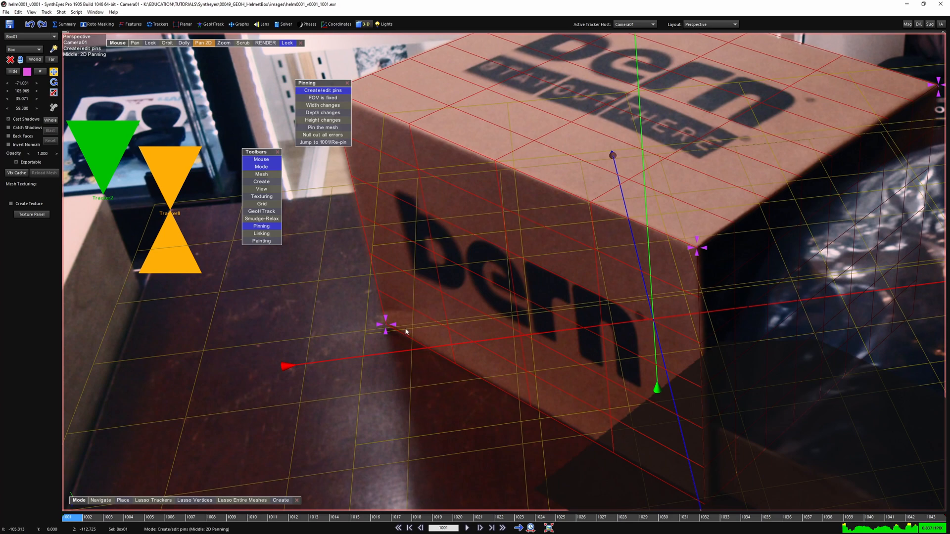
Examine how the mesh's unpinned bottom front corner lines up with the cardboard box.
{"action": "scroll", "coordinate": [410, 328], "scroll_direction": "down", "scroll_amount": 4}
{"action": "scroll", "coordinate": [542, 343], "scroll_direction": "down", "scroll_amount": 2}
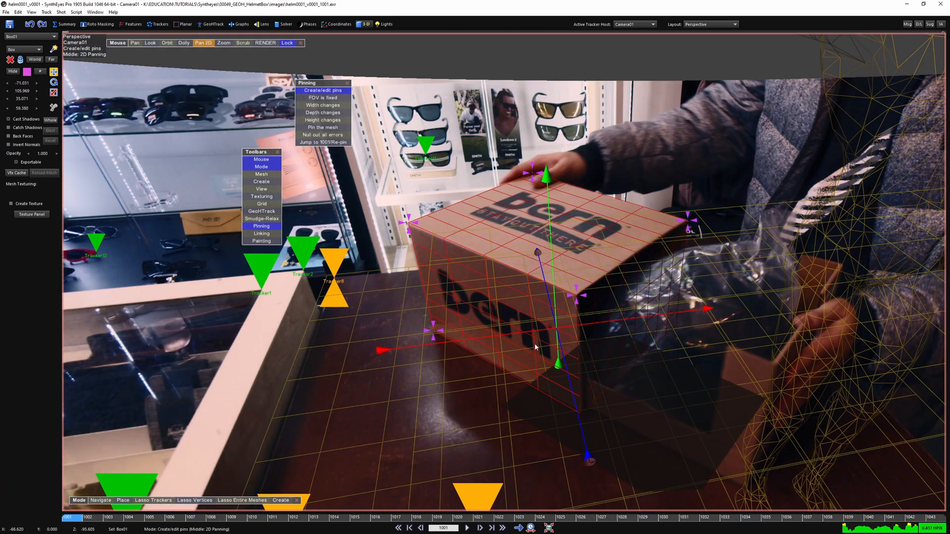
{"action": "scroll", "coordinate": [470, 371], "scroll_direction": "up", "scroll_amount": 5}
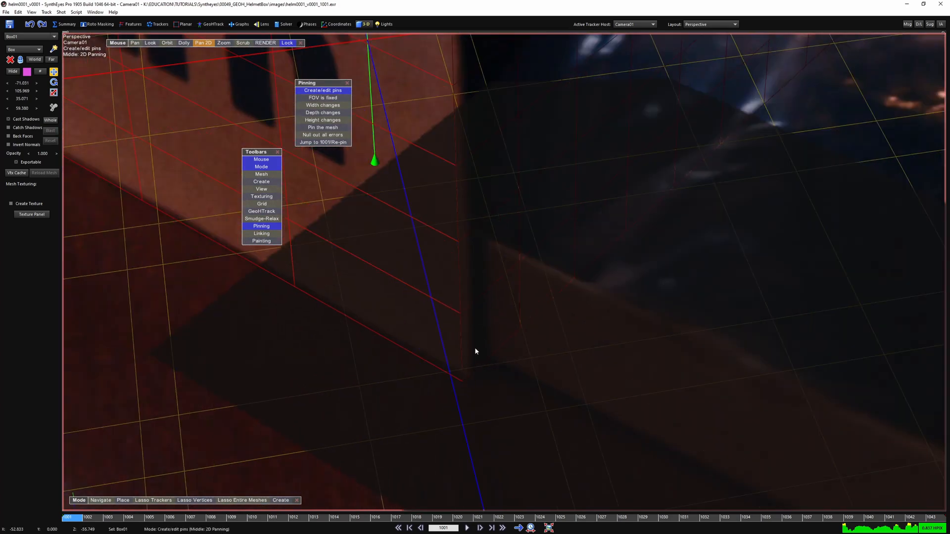
{"action": "scroll", "coordinate": [490, 356], "scroll_direction": "down", "scroll_amount": 5}
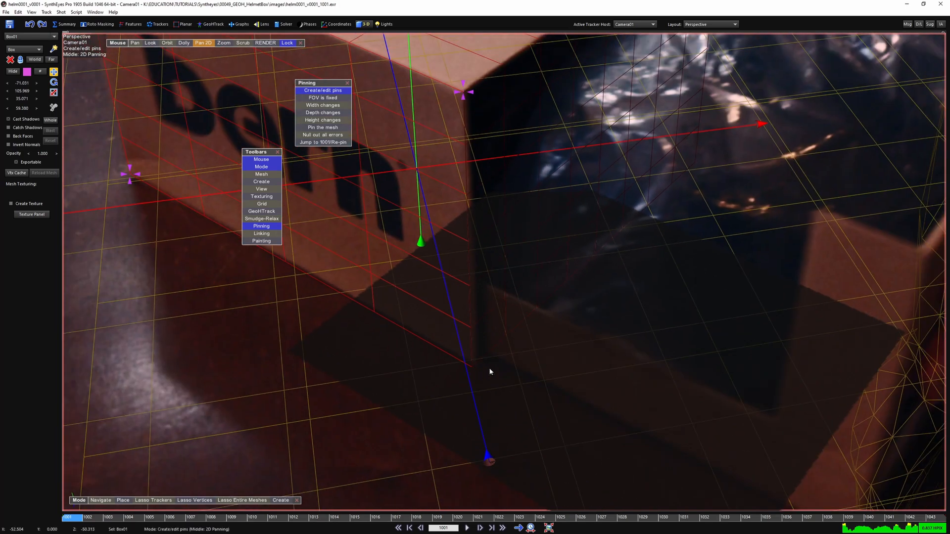
{"action": "scroll", "coordinate": [440, 296], "scroll_direction": "down", "scroll_amount": 5}
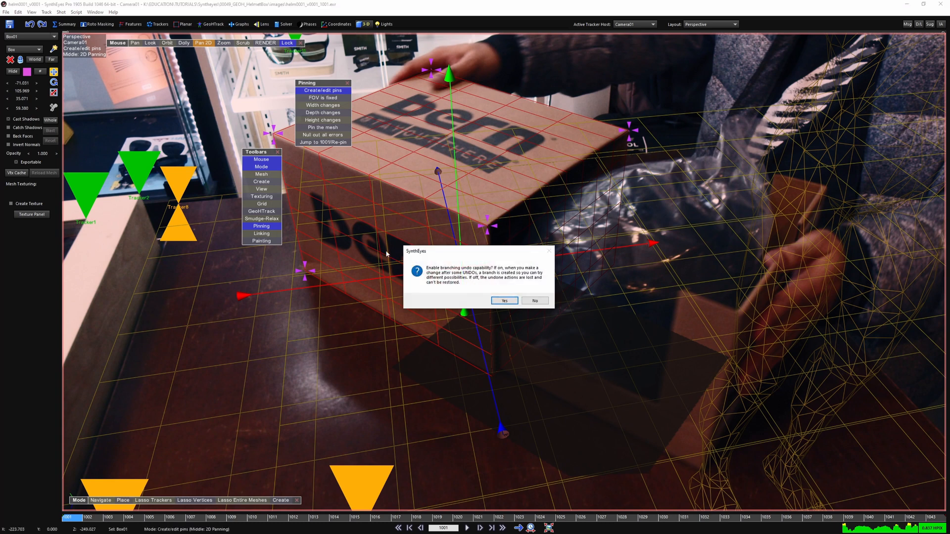
Enable the branching undo capability.
{"action": "left_click_drag", "start_coordinate": [453, 252], "coordinate": [428, 263]}
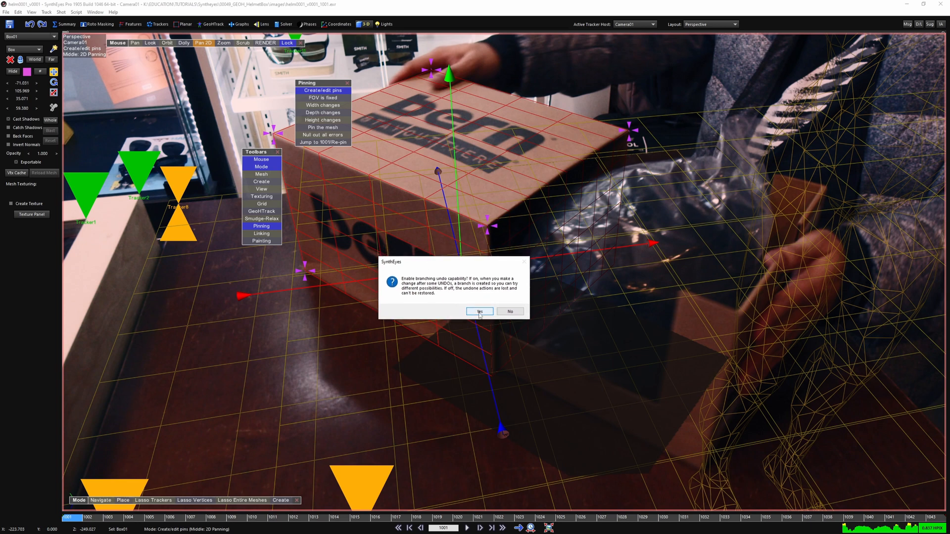
{"action": "left_click", "coordinate": [479, 312]}
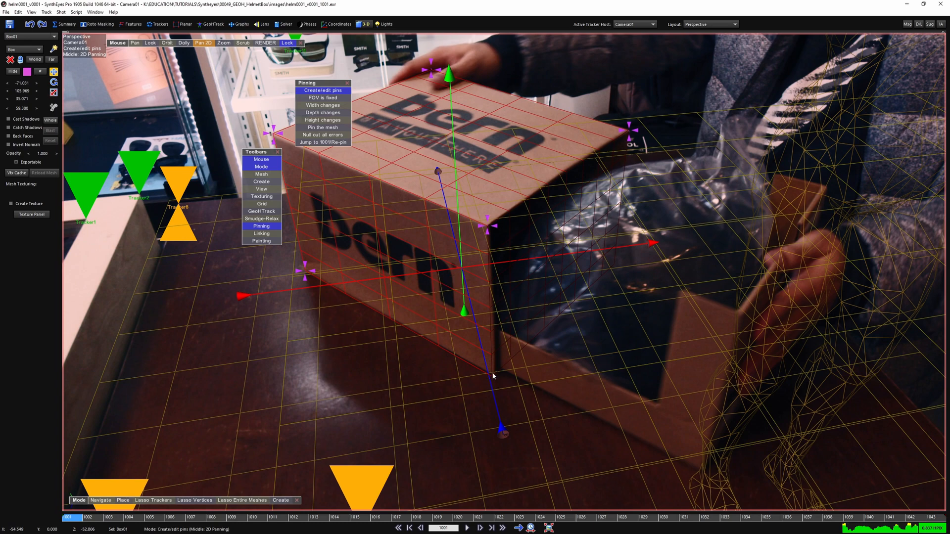
Turn off lit wireframes and turn on occluded wireframes in the perspective view's display options.
{"action": "scroll", "coordinate": [492, 376], "scroll_direction": "up", "scroll_amount": 6}
{"action": "scroll", "coordinate": [495, 360], "scroll_direction": "down", "scroll_amount": 7}
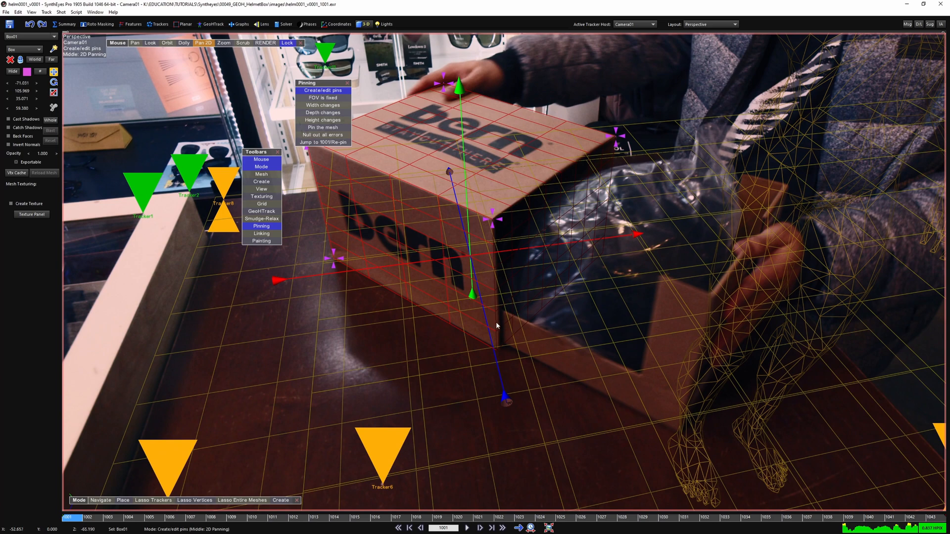
{"action": "scroll", "coordinate": [496, 325], "scroll_direction": "up", "scroll_amount": 5}
{"action": "scroll", "coordinate": [506, 236], "scroll_direction": "down", "scroll_amount": 6}
{"action": "right_click", "coordinate": [510, 230]}
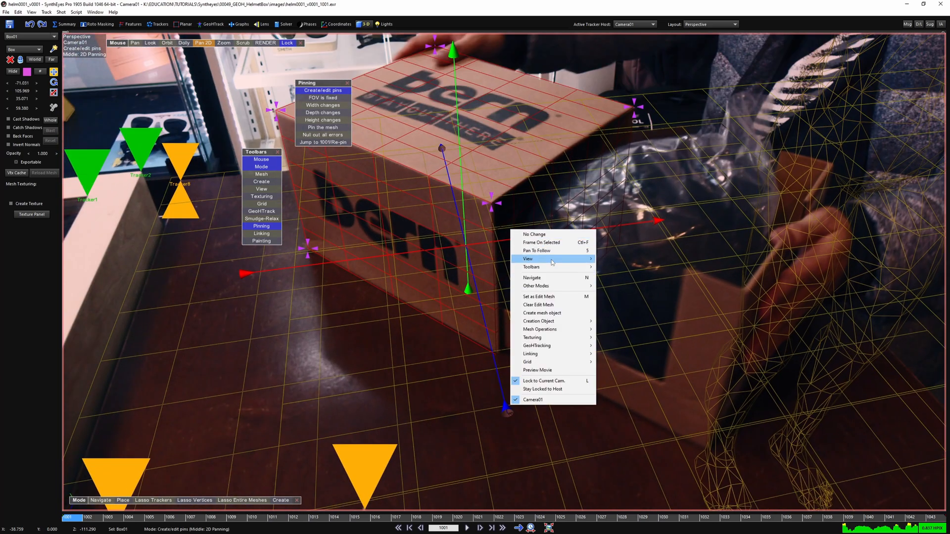
{"action": "mouse_move", "coordinate": [552, 263]}
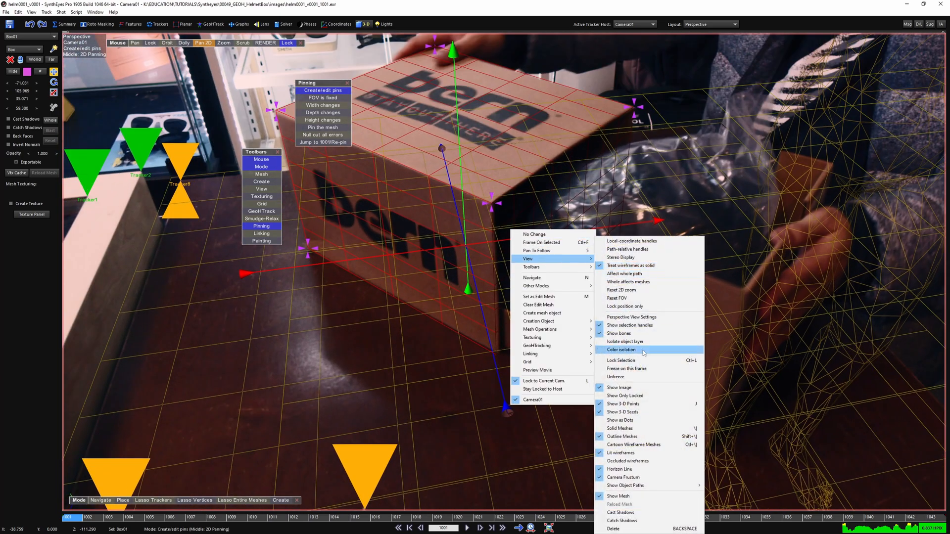
{"action": "left_click", "coordinate": [636, 453]}
{"action": "scroll", "coordinate": [539, 237], "scroll_direction": "down", "scroll_amount": 3}
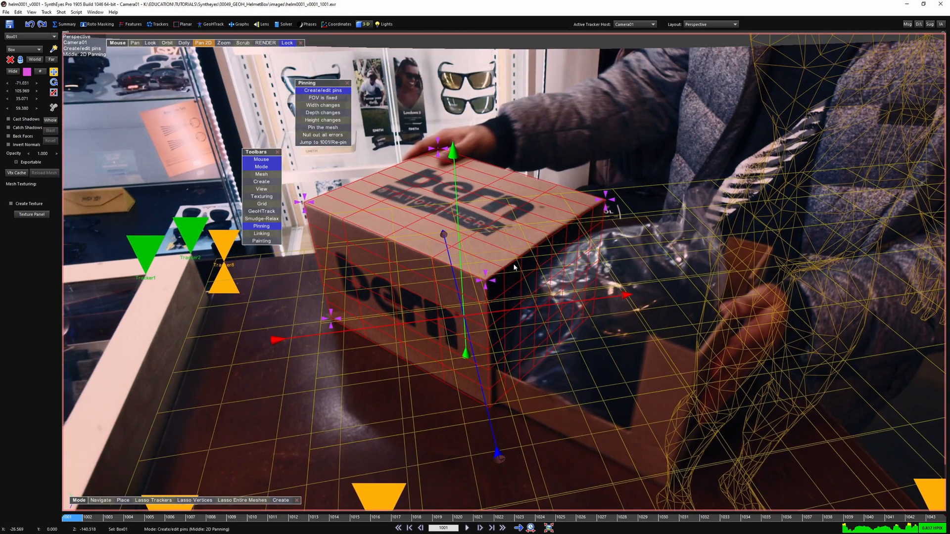
{"action": "right_click", "coordinate": [513, 265]}
{"action": "mouse_move", "coordinate": [554, 293]}
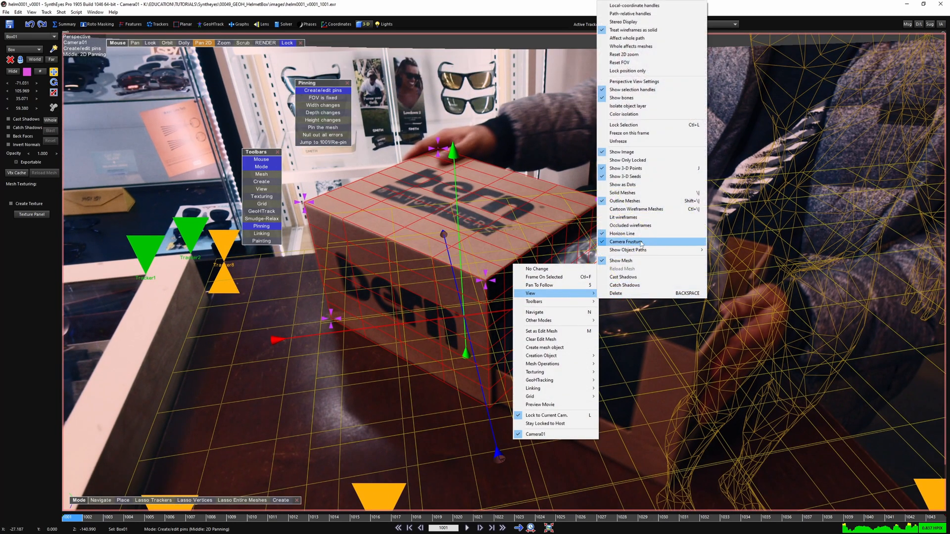
{"action": "left_click", "coordinate": [655, 226]}
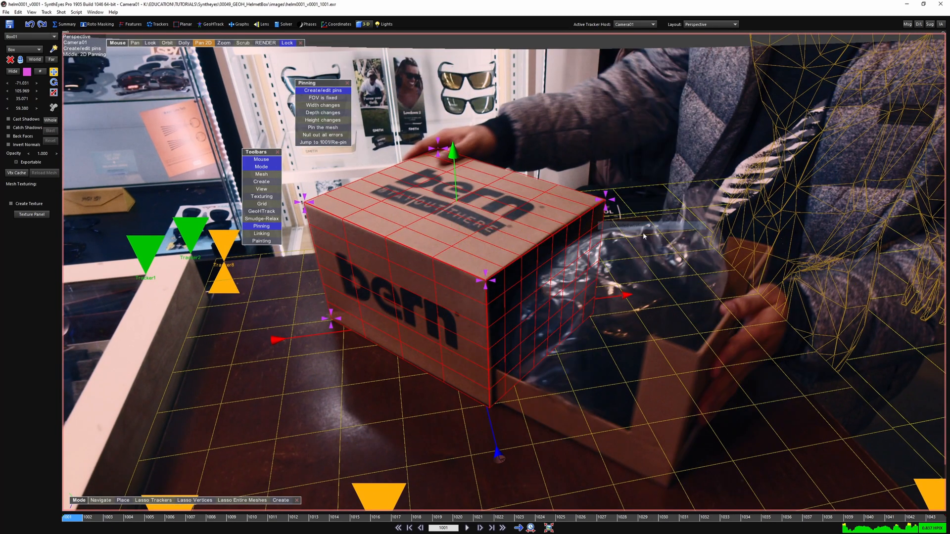
Pin the mesh's bottom front corner to the matching bottom front corner of the cardboard box.
{"action": "scroll", "coordinate": [508, 324], "scroll_direction": "up", "scroll_amount": 4}
{"action": "scroll", "coordinate": [506, 324], "scroll_direction": "down", "scroll_amount": 6}
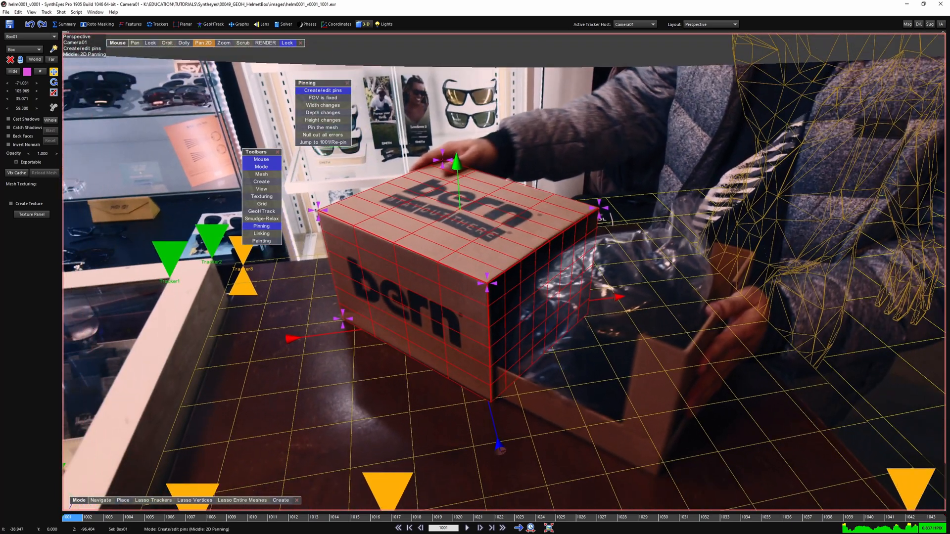
{"action": "scroll", "coordinate": [499, 324], "scroll_direction": "up", "scroll_amount": 3}
{"action": "scroll", "coordinate": [485, 330], "scroll_direction": "down", "scroll_amount": 4}
{"action": "scroll", "coordinate": [485, 330], "scroll_direction": "up", "scroll_amount": 4}
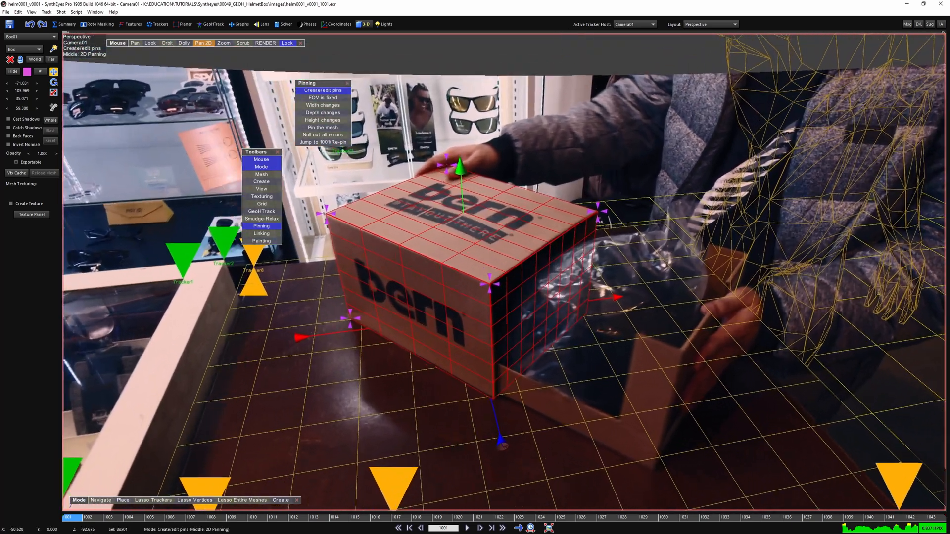
{"action": "scroll", "coordinate": [486, 330], "scroll_direction": "down", "scroll_amount": 3}
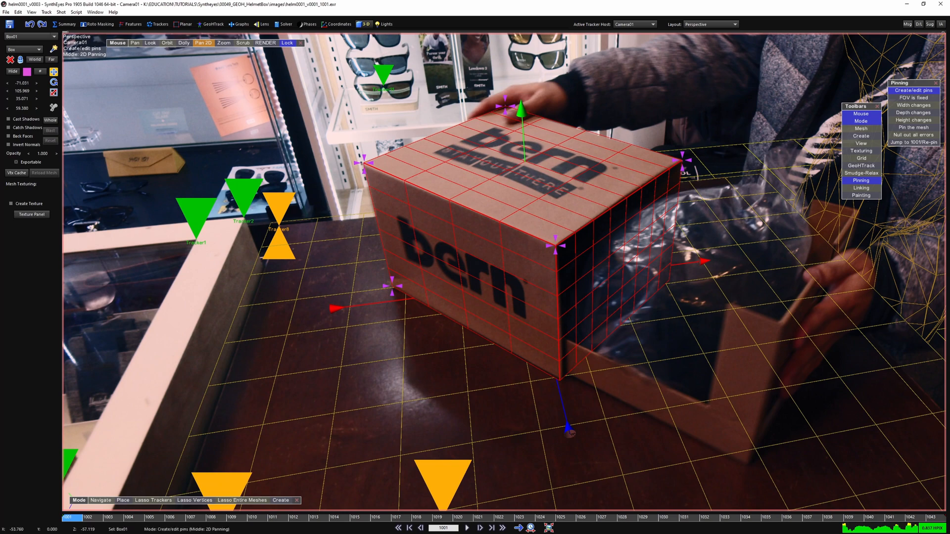
{"action": "scroll", "coordinate": [548, 310], "scroll_direction": "up", "scroll_amount": 5}
{"action": "left_click_drag", "start_coordinate": [485, 345], "coordinate": [496, 342]}
{"action": "scroll", "coordinate": [494, 343], "scroll_direction": "down", "scroll_amount": 5}
{"action": "middle_click_drag", "start_coordinate": [497, 409], "coordinate": [467, 505]}
Nudge the top front corner pin slightly outward so it sits exactly on the cardboard box's corner.
{"action": "scroll", "coordinate": [457, 274], "scroll_direction": "up", "scroll_amount": 6}
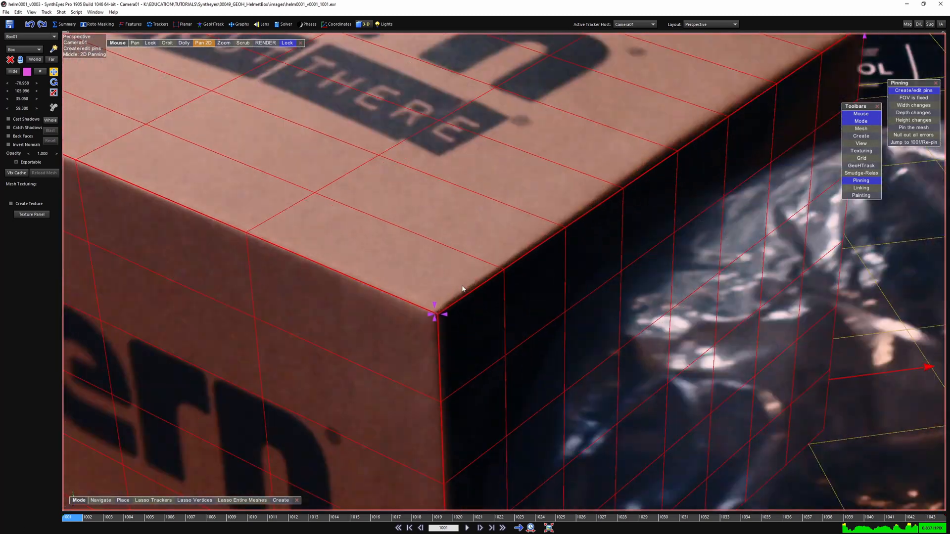
{"action": "left_click_drag", "start_coordinate": [437, 314], "coordinate": [433, 313]}
{"action": "scroll", "coordinate": [493, 308], "scroll_direction": "down", "scroll_amount": 2}
{"action": "scroll", "coordinate": [493, 309], "scroll_direction": "down", "scroll_amount": 3}
Fine-tune the top-left corner pin on the cardboard box and check the fit around the other pinned corners.
{"action": "middle_click_drag", "start_coordinate": [493, 309], "coordinate": [532, 411]}
{"action": "scroll", "coordinate": [200, 262], "scroll_direction": "up", "scroll_amount": 5}
{"action": "middle_click_drag", "start_coordinate": [150, 284], "coordinate": [383, 241]}
{"action": "scroll", "coordinate": [382, 241], "scroll_direction": "up", "scroll_amount": 2}
{"action": "left_click_drag", "start_coordinate": [396, 227], "coordinate": [394, 227]}
{"action": "scroll", "coordinate": [394, 228], "scroll_direction": "down", "scroll_amount": 4}
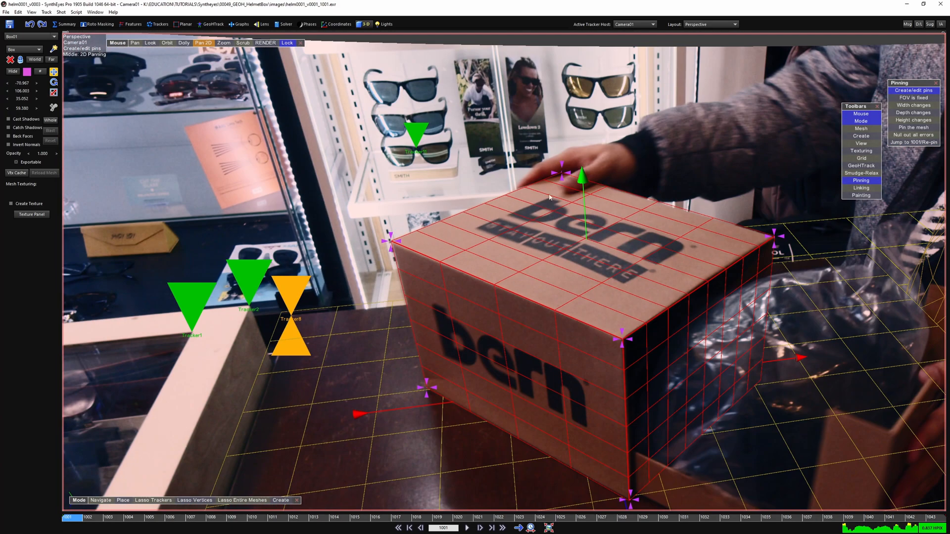
{"action": "scroll", "coordinate": [516, 191], "scroll_direction": "up", "scroll_amount": 1}
{"action": "middle_click_drag", "start_coordinate": [603, 166], "coordinate": [496, 206]}
{"action": "scroll", "coordinate": [496, 207], "scroll_direction": "up", "scroll_amount": 1}
{"action": "scroll", "coordinate": [496, 207], "scroll_direction": "down", "scroll_amount": 2}
{"action": "middle_click_drag", "start_coordinate": [247, 486], "coordinate": [322, 374]}
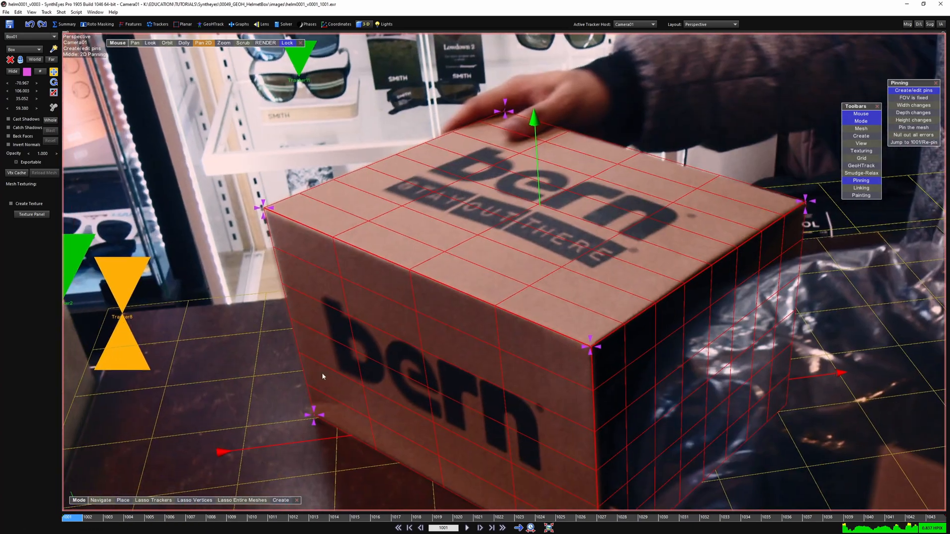
{"action": "scroll", "coordinate": [549, 247], "scroll_direction": "down", "scroll_amount": 5}
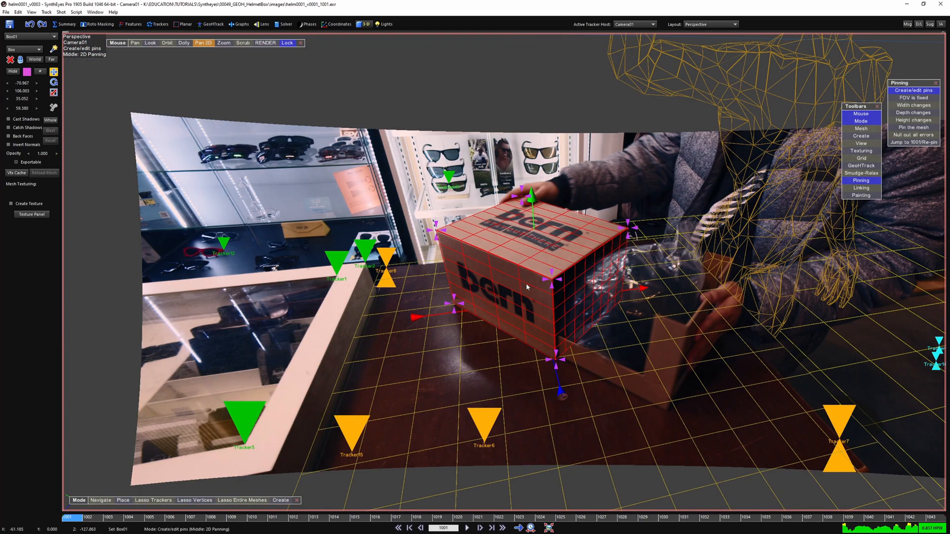
Switch to the Quad layout and frame the box mesh, the mannequin and the camera in the Left view.
{"action": "key", "text": "7"}
{"action": "scroll", "coordinate": [332, 367], "scroll_direction": "down", "scroll_amount": 4}
{"action": "scroll", "coordinate": [312, 364], "scroll_direction": "up", "scroll_amount": 5}
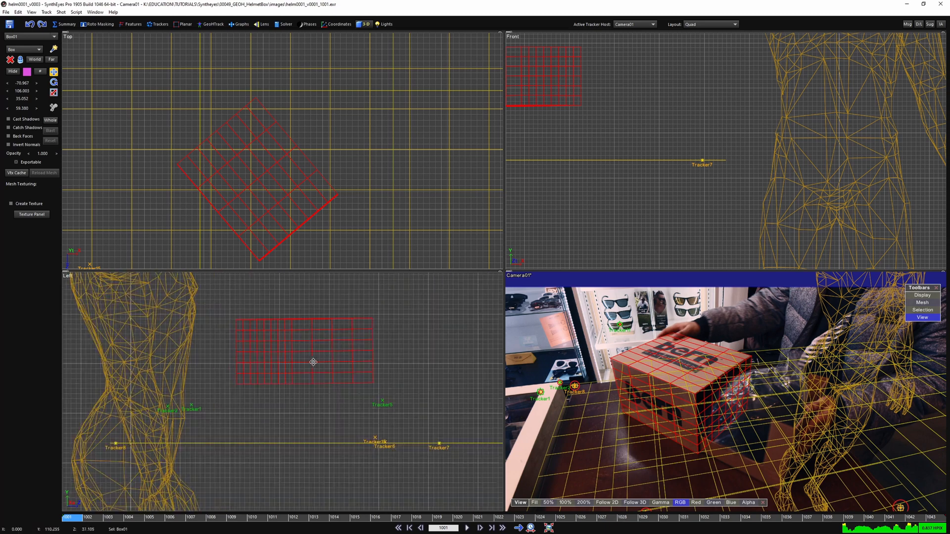
{"action": "scroll", "coordinate": [299, 371], "scroll_direction": "down", "scroll_amount": 2}
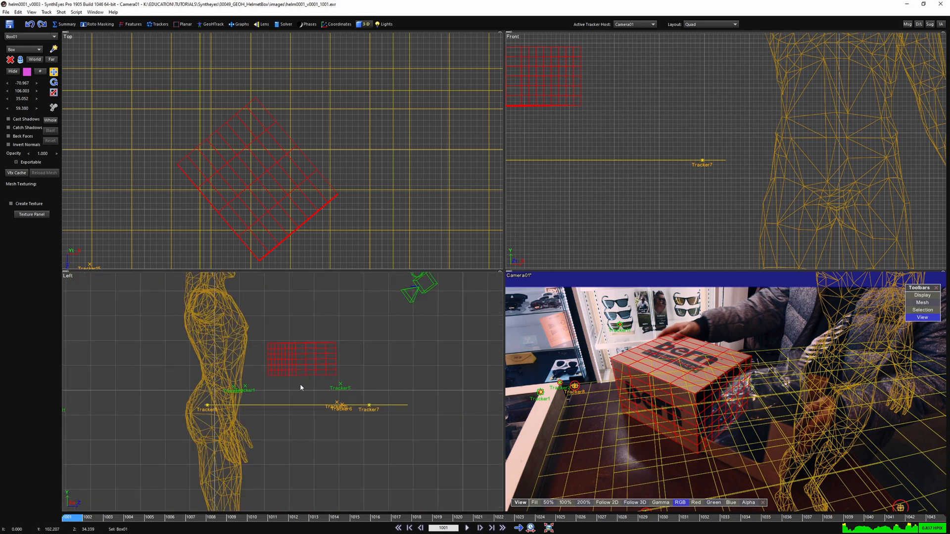
{"action": "scroll", "coordinate": [299, 349], "scroll_direction": "down", "scroll_amount": 2}
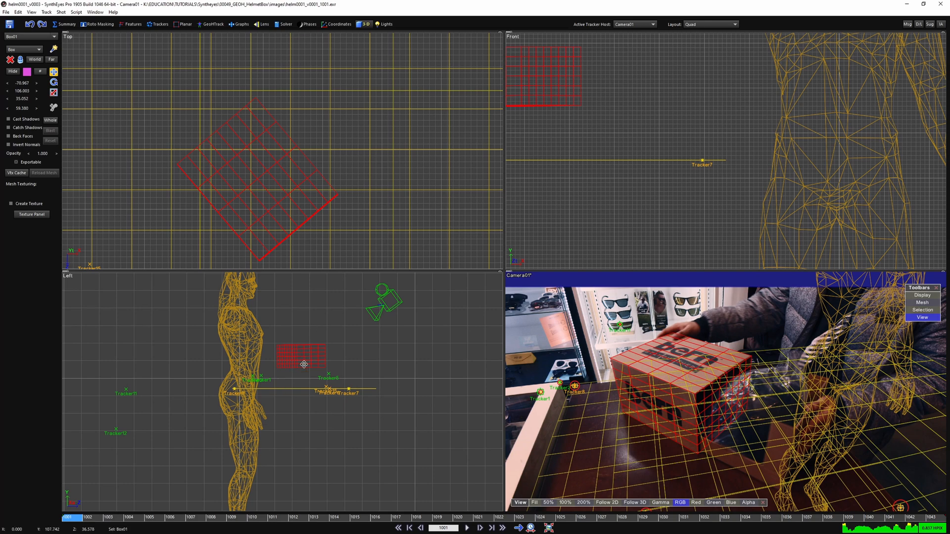
{"action": "scroll", "coordinate": [299, 356], "scroll_direction": "up", "scroll_amount": 3}
Lock the box selection with the scale tool active and try scaling the box in the Left view.
{"action": "left_click_drag", "start_coordinate": [299, 358], "coordinate": [328, 375]}
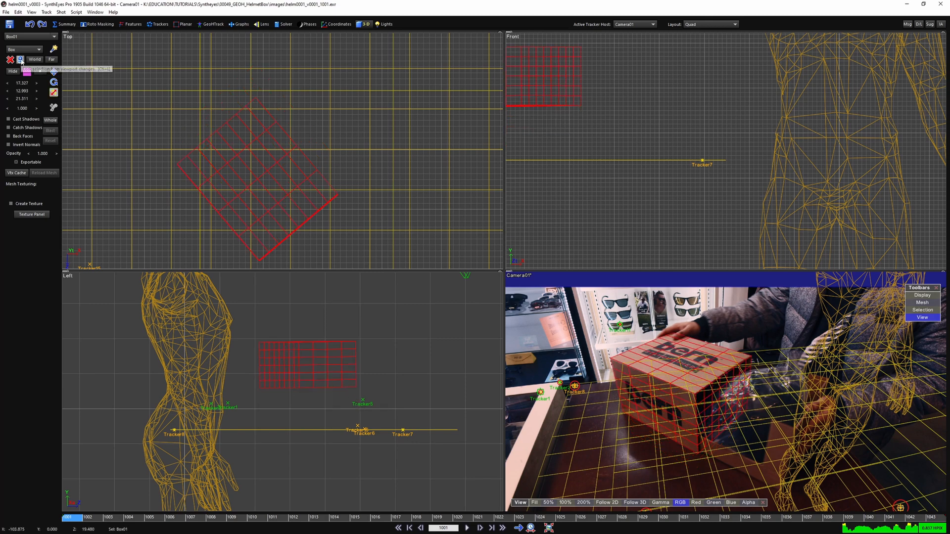
{"action": "left_click", "coordinate": [23, 63]}
{"action": "scroll", "coordinate": [304, 353], "scroll_direction": "down", "scroll_amount": 2}
{"action": "middle_click_drag", "start_coordinate": [304, 353], "coordinate": [268, 402]}
{"action": "left_click_drag", "start_coordinate": [282, 319], "coordinate": [283, 325]}
{"action": "key", "text": "ctrl+z"}
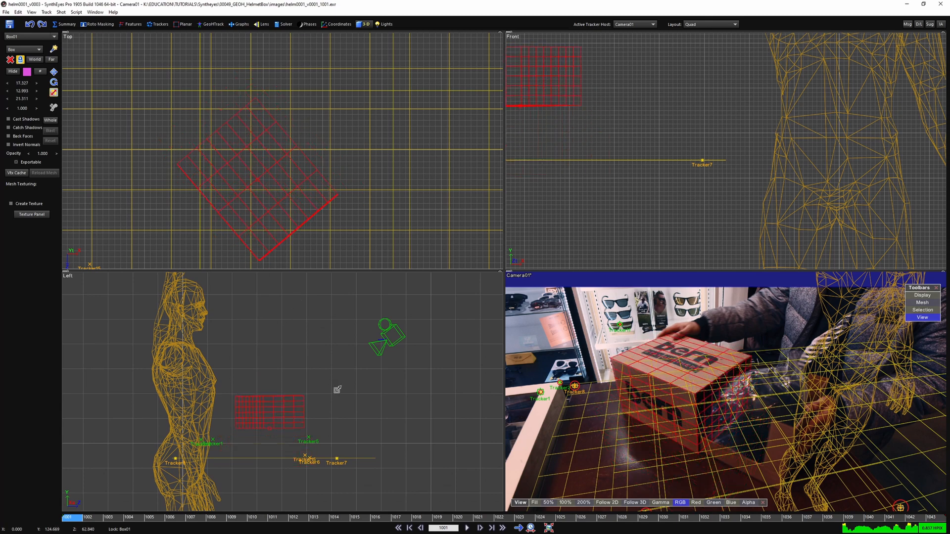
{"action": "mouse_move", "coordinate": [341, 435]}
{"action": "left_mouse_down"}
{"action": "mouse_move", "coordinate": [346, 411]}
{"action": "mouse_move", "coordinate": [344, 419]}
{"action": "left_mouse_up"}
{"action": "key", "text": "ctrl+z"}
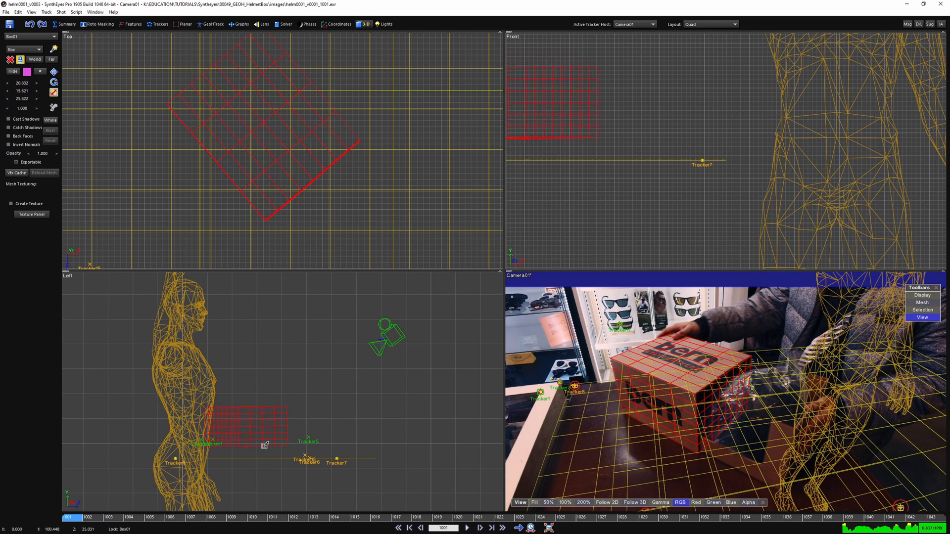
Scale the box about the camera position in the Left view toward the ground plane, to about 22.588 × 16.937 × 27.781.
{"action": "scroll", "coordinate": [304, 426], "scroll_direction": "up", "scroll_amount": 1}
{"action": "middle_click_drag", "start_coordinate": [280, 427], "coordinate": [369, 395]}
{"action": "scroll", "coordinate": [318, 428], "scroll_direction": "up", "scroll_amount": 1}
{"action": "scroll", "coordinate": [307, 426], "scroll_direction": "down", "scroll_amount": 2}
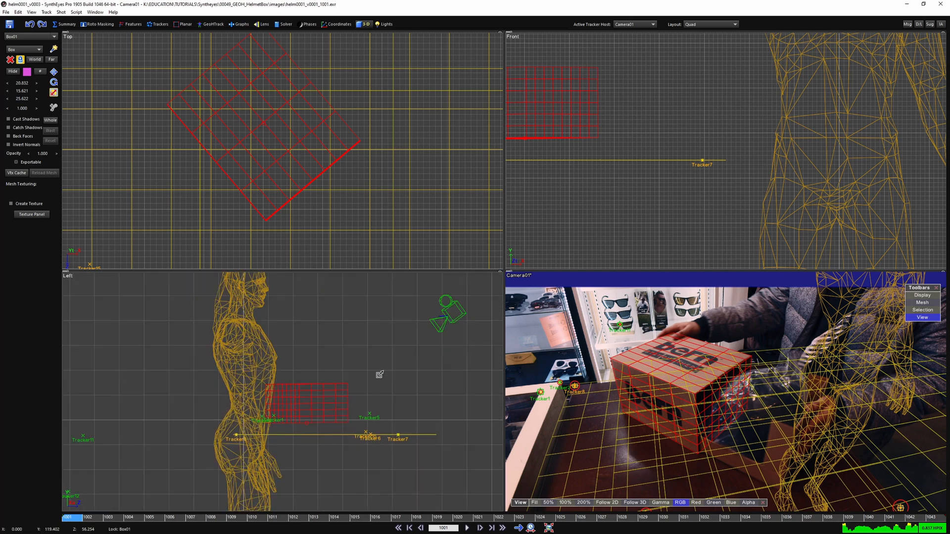
{"action": "scroll", "coordinate": [364, 370], "scroll_direction": "up", "scroll_amount": 1}
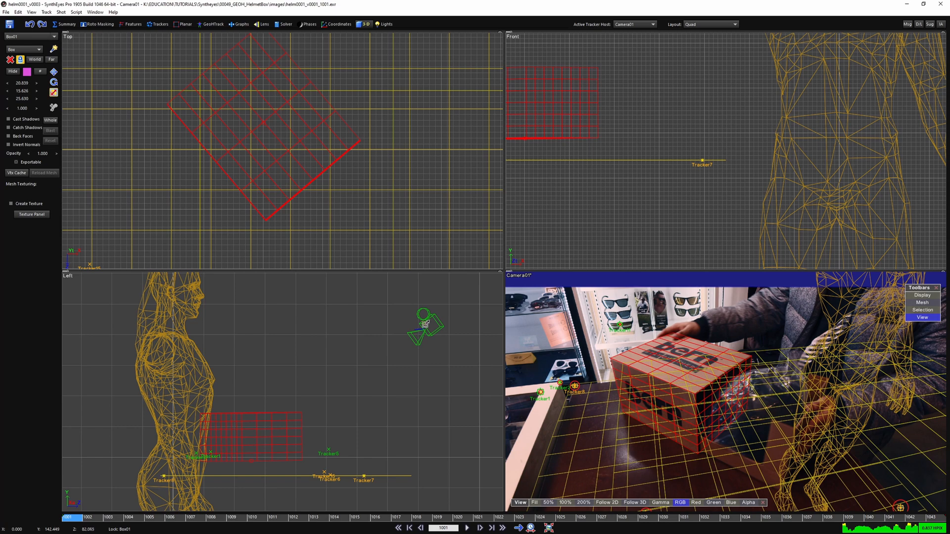
{"action": "scroll", "coordinate": [425, 324], "scroll_direction": "down", "scroll_amount": 1}
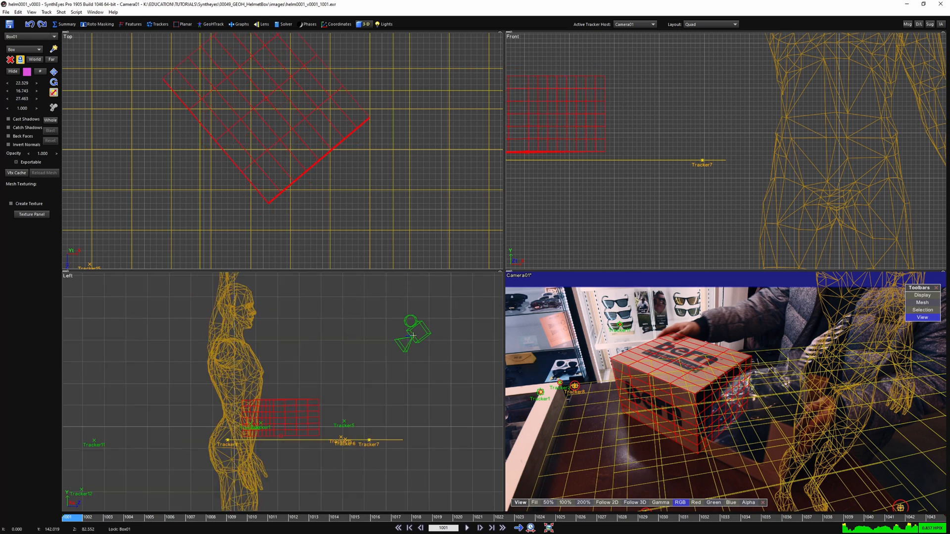
{"action": "scroll", "coordinate": [413, 336], "scroll_direction": "up", "scroll_amount": 6}
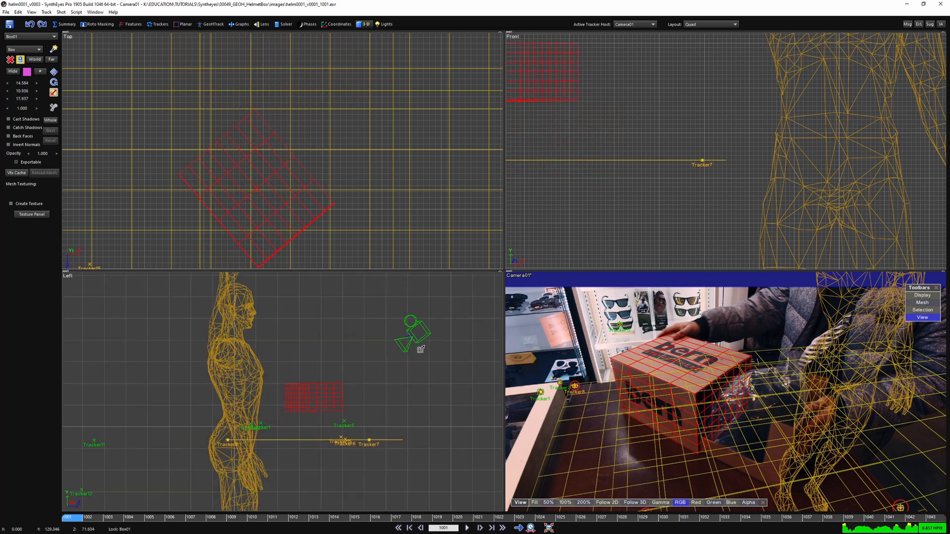
{"action": "left_click_drag", "start_coordinate": [420, 349], "coordinate": [430, 336]}
{"action": "scroll", "coordinate": [275, 433], "scroll_direction": "up", "scroll_amount": 5}
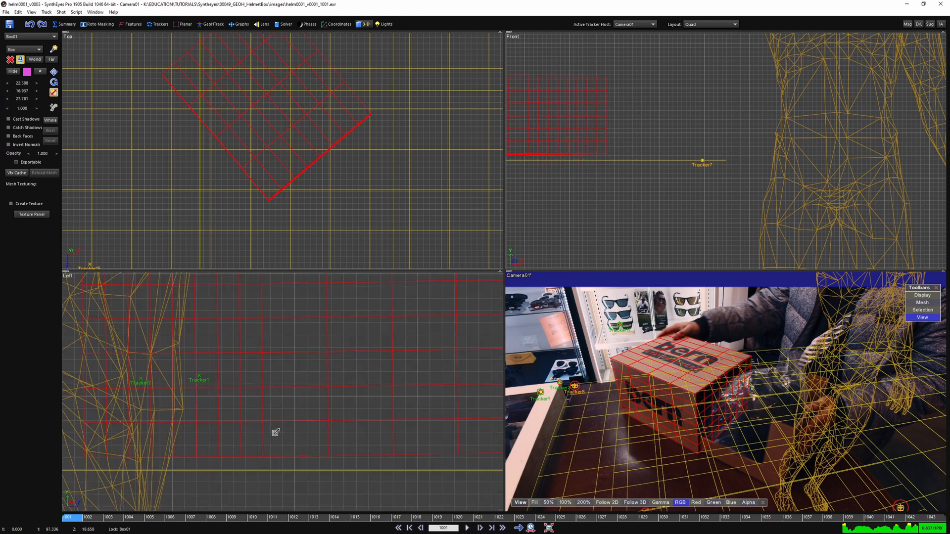
Refine the box's scale about the camera to about 23.164 × 17.369 × 28.490 so its bottom meets the ground plane.
{"action": "scroll", "coordinate": [238, 377], "scroll_direction": "up", "scroll_amount": 4}
{"action": "scroll", "coordinate": [638, 187], "scroll_direction": "down", "scroll_amount": 6}
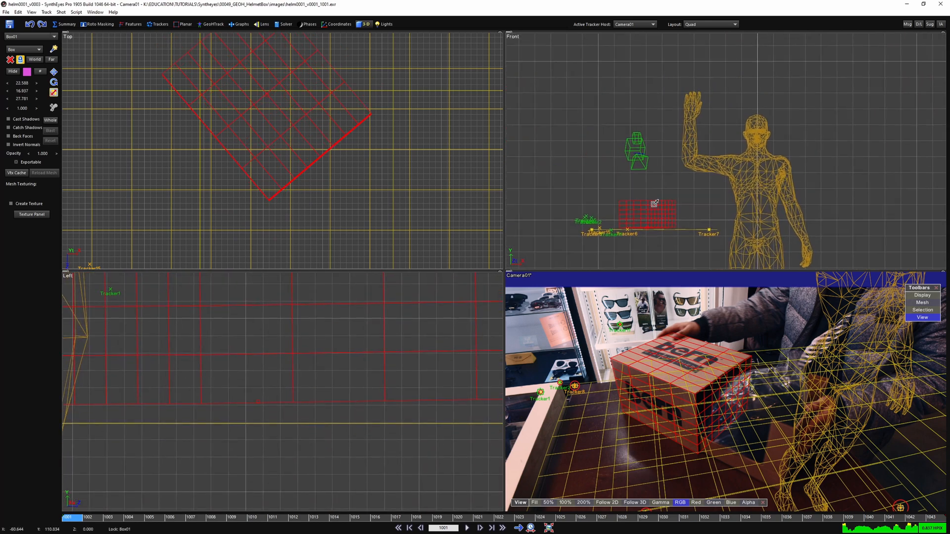
{"action": "scroll", "coordinate": [655, 203], "scroll_direction": "up", "scroll_amount": 2}
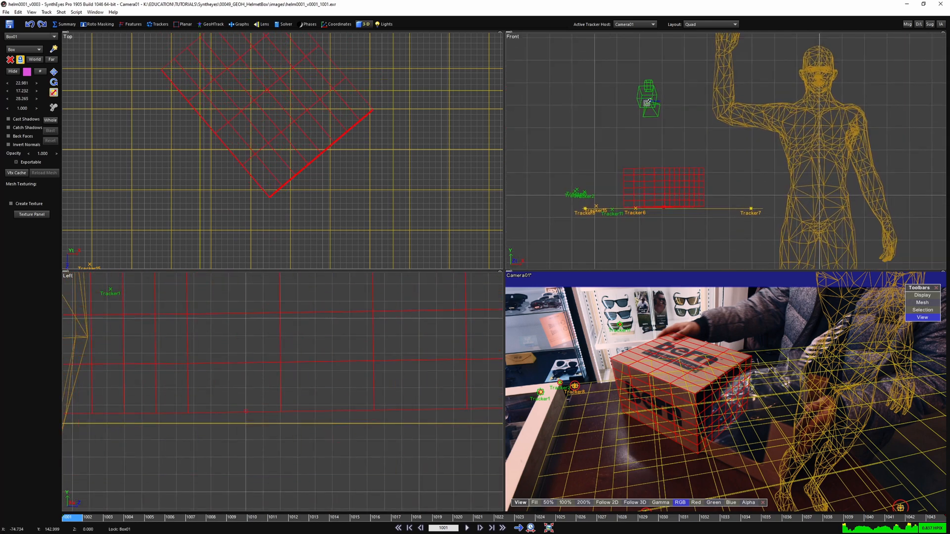
{"action": "left_click_drag", "start_coordinate": [647, 103], "coordinate": [764, 345]}
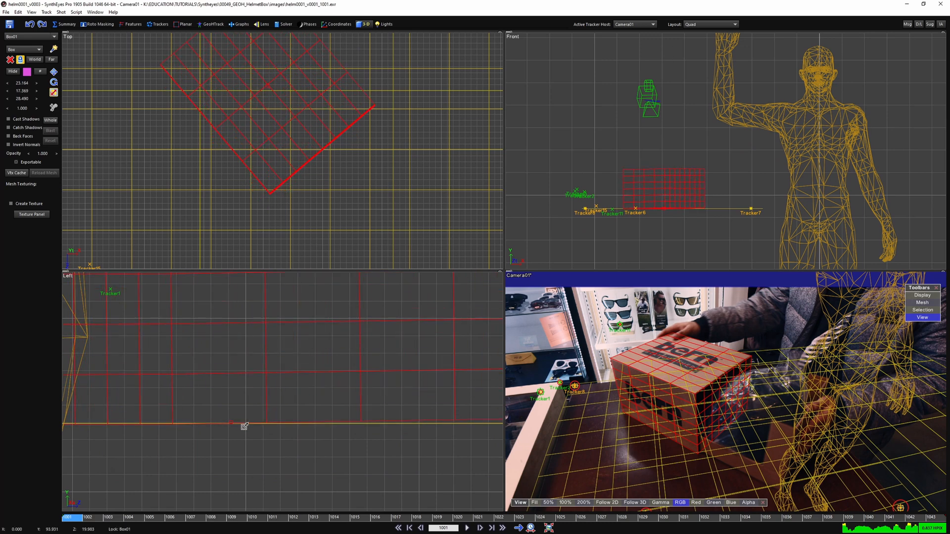
Examine how the scaled mesh lines up with the cardboard box's edges in the Camera01 view.
{"action": "scroll", "coordinate": [245, 427], "scroll_direction": "down", "scroll_amount": 3}
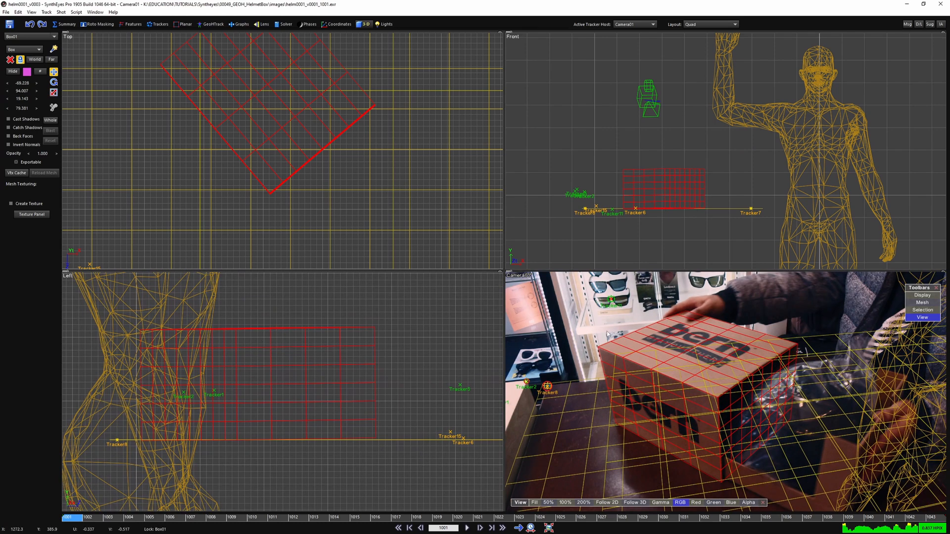
{"action": "scroll", "coordinate": [622, 352], "scroll_direction": "up", "scroll_amount": 5}
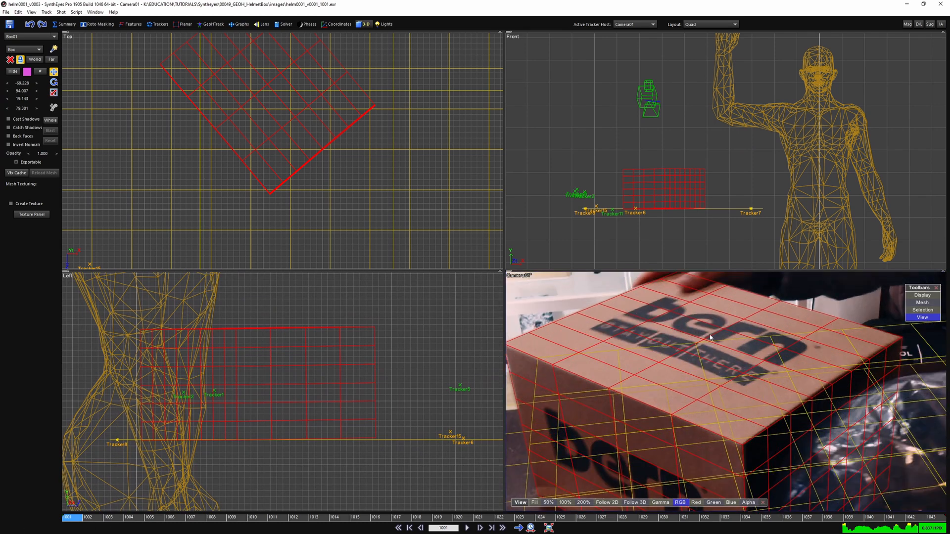
{"action": "scroll", "coordinate": [708, 348], "scroll_direction": "down", "scroll_amount": 5}
{"action": "scroll", "coordinate": [752, 353], "scroll_direction": "up", "scroll_amount": 4}
{"action": "scroll", "coordinate": [702, 357], "scroll_direction": "down", "scroll_amount": 4}
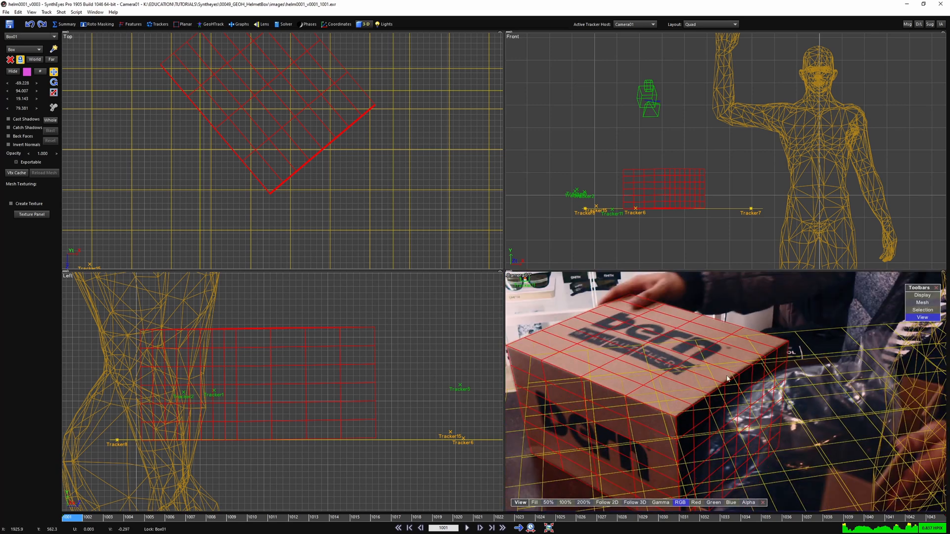
{"action": "scroll", "coordinate": [730, 370], "scroll_direction": "up", "scroll_amount": 3}
{"action": "scroll", "coordinate": [644, 371], "scroll_direction": "down", "scroll_amount": 4}
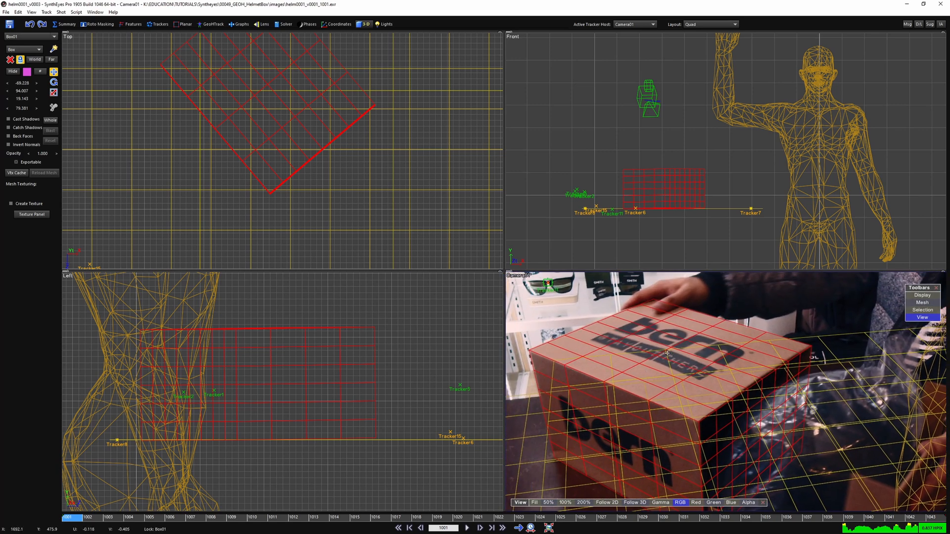
{"action": "scroll", "coordinate": [667, 352], "scroll_direction": "down", "scroll_amount": 2}
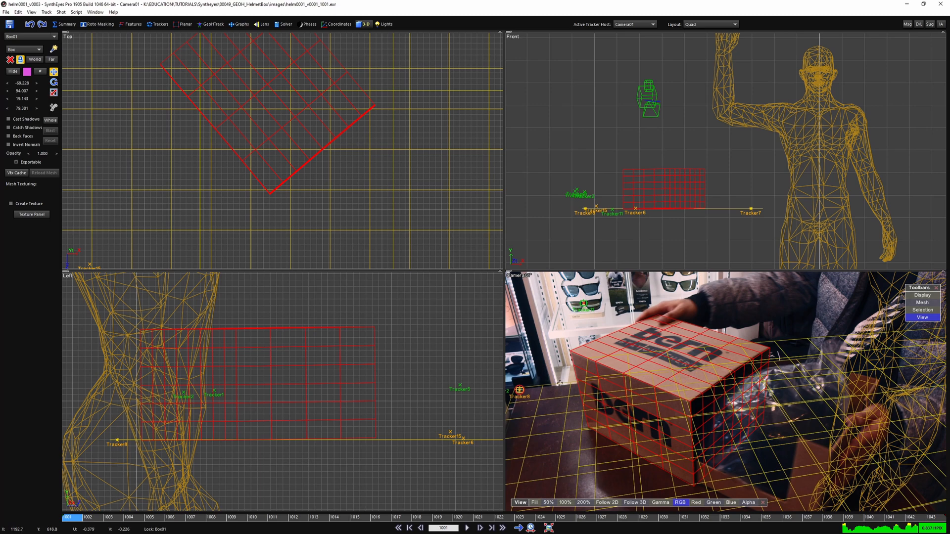
Rotate the box in the Left view to about 40.276, -0.192, -0.186 so its base lies along the ground line.
{"action": "scroll", "coordinate": [382, 399], "scroll_direction": "up", "scroll_amount": 4}
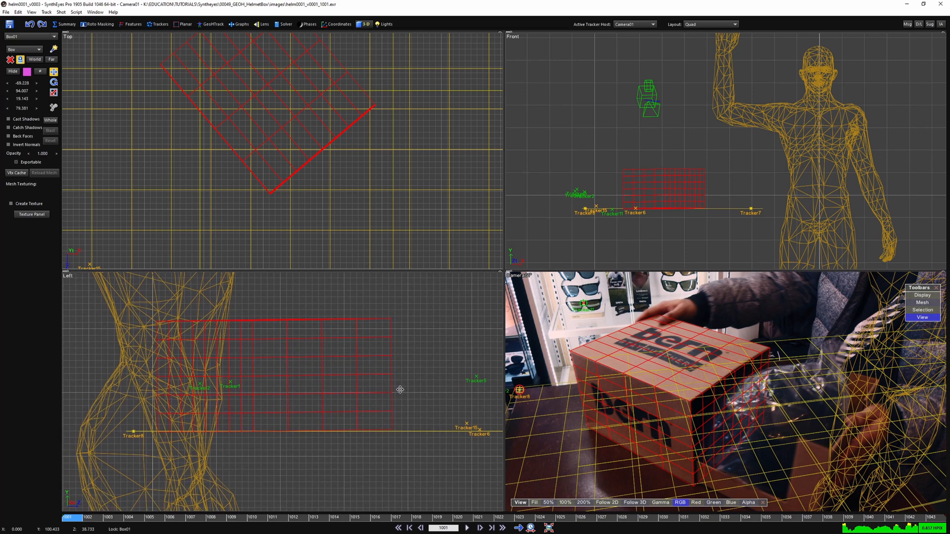
{"action": "scroll", "coordinate": [295, 391], "scroll_direction": "up", "scroll_amount": 5}
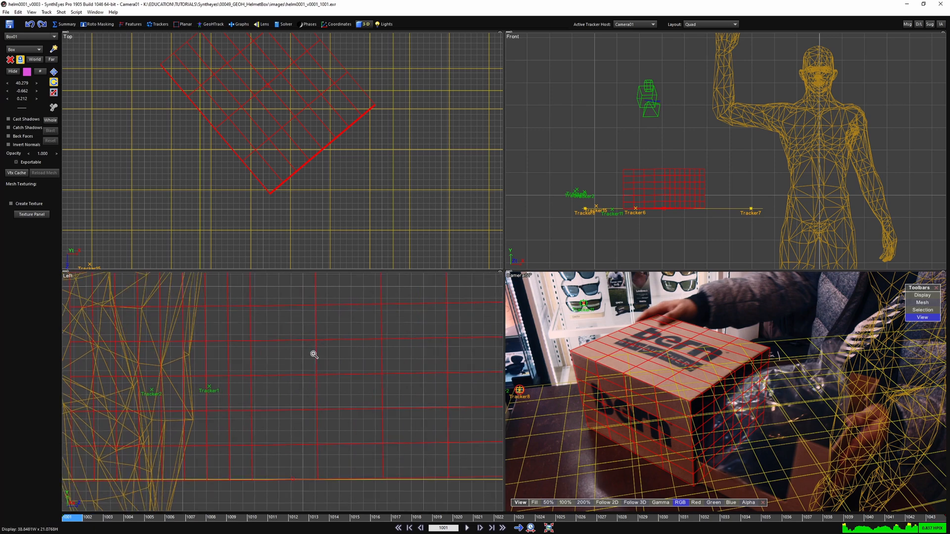
{"action": "scroll", "coordinate": [663, 209], "scroll_direction": "up", "scroll_amount": 5}
{"action": "scroll", "coordinate": [663, 209], "scroll_direction": "up", "scroll_amount": 3}
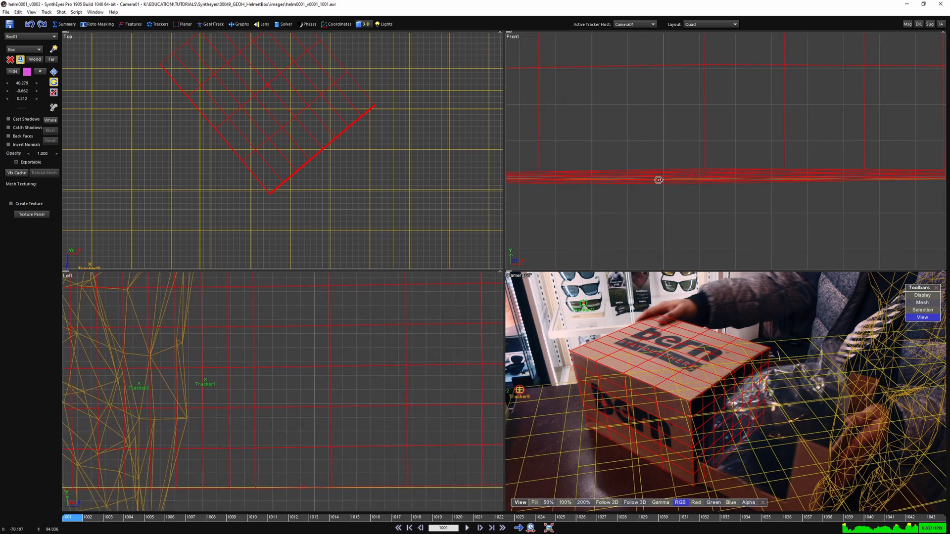
{"action": "scroll", "coordinate": [274, 369], "scroll_direction": "up", "scroll_amount": 3}
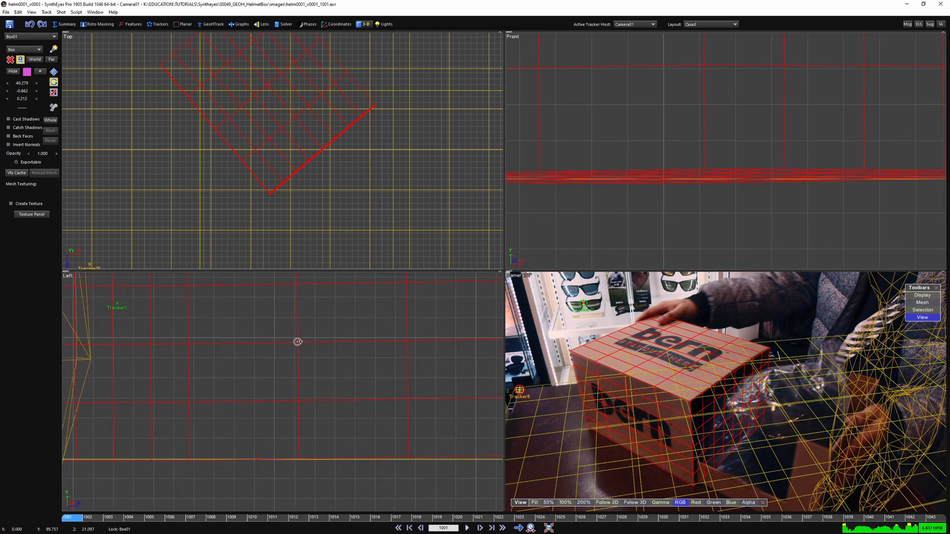
{"action": "left_click_drag", "start_coordinate": [296, 339], "coordinate": [297, 392]}
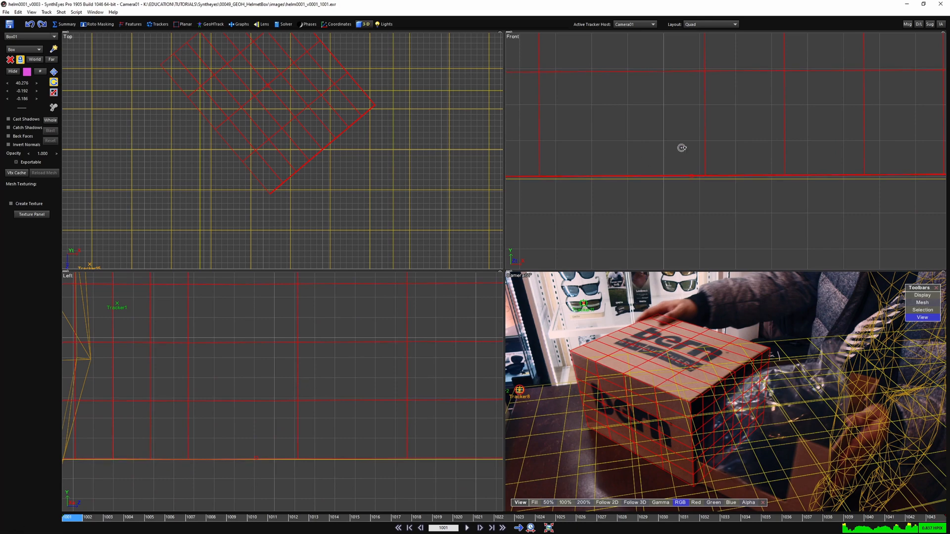
Level the box's base in the Front view by refining its rotation to about 40.277, -0.010, 0.029.
{"action": "scroll", "coordinate": [715, 155], "scroll_direction": "down", "scroll_amount": 5}
{"action": "scroll", "coordinate": [326, 389], "scroll_direction": "down", "scroll_amount": 4}
{"action": "scroll", "coordinate": [305, 411], "scroll_direction": "up", "scroll_amount": 4}
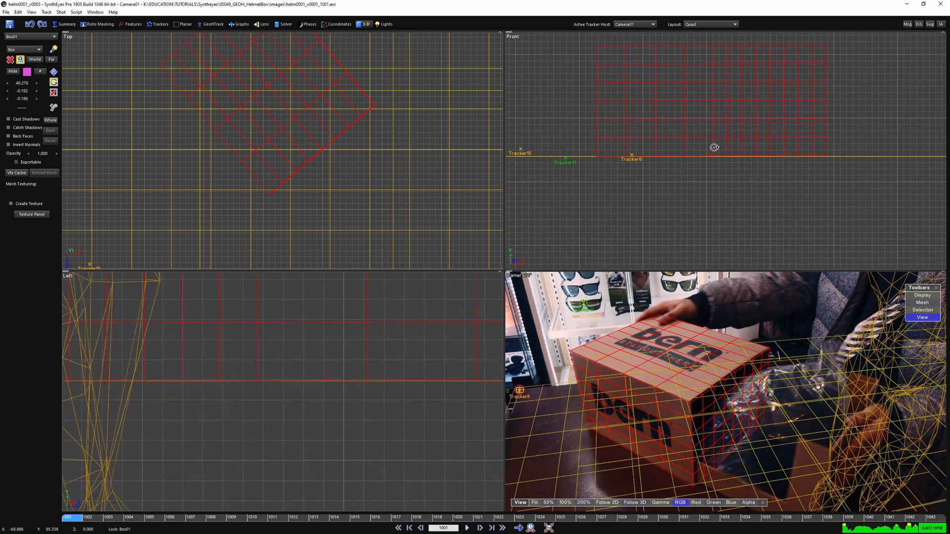
{"action": "mouse_move", "coordinate": [715, 148]}
{"action": "left_mouse_down"}
{"action": "mouse_move", "coordinate": [712, 166]}
{"action": "mouse_move", "coordinate": [712, 135]}
{"action": "mouse_move", "coordinate": [714, 156]}
{"action": "left_mouse_up"}
{"action": "scroll", "coordinate": [261, 388], "scroll_direction": "down", "scroll_amount": 5}
{"action": "scroll", "coordinate": [275, 385], "scroll_direction": "up", "scroll_amount": 8}
{"action": "scroll", "coordinate": [268, 379], "scroll_direction": "up", "scroll_amount": 3}
{"action": "scroll", "coordinate": [282, 377], "scroll_direction": "down", "scroll_amount": 6}
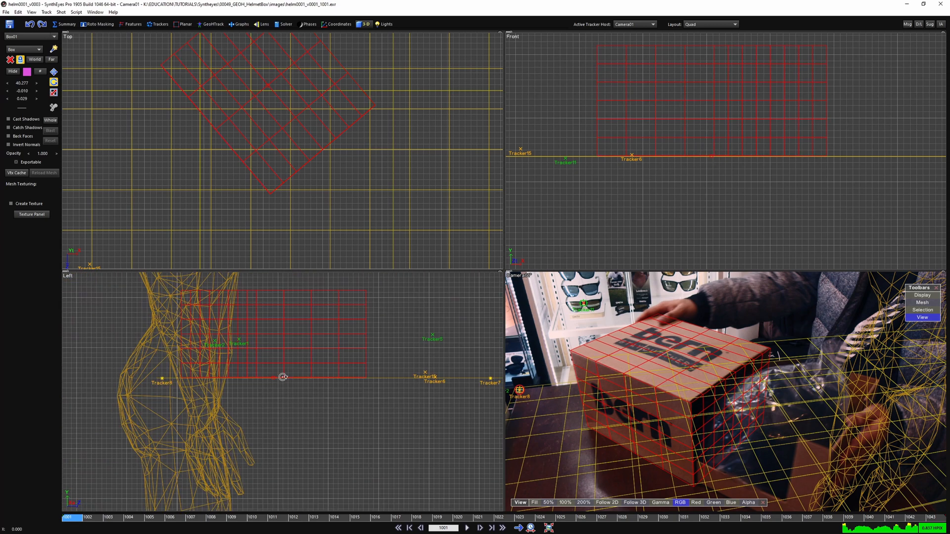
Enlarge the Camera01 view and rotate the box in the Top view to a heading of about 40.911.
{"action": "middle_click_drag", "start_coordinate": [282, 377], "coordinate": [275, 432]}
{"action": "left_click_drag", "start_coordinate": [503, 270], "coordinate": [296, 152]}
{"action": "scroll", "coordinate": [451, 303], "scroll_direction": "up", "scroll_amount": 3}
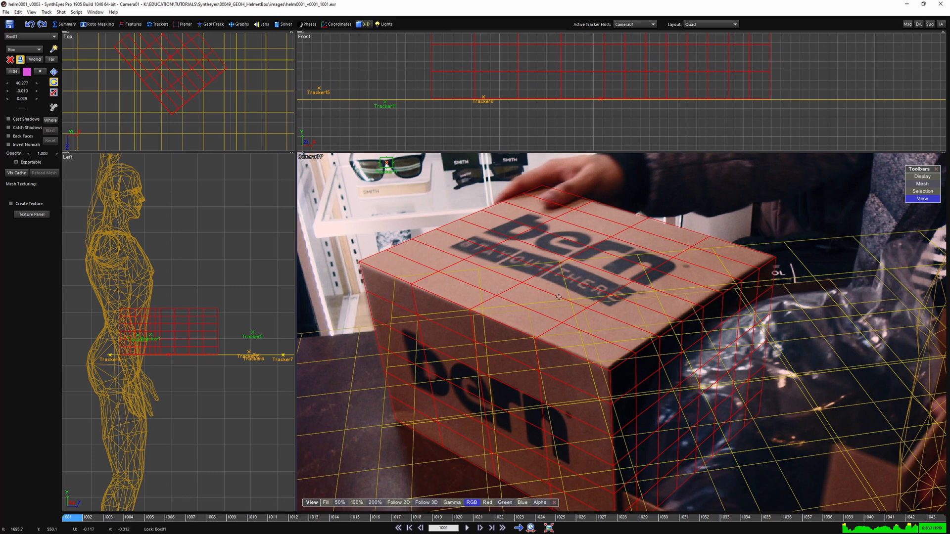
{"action": "scroll", "coordinate": [191, 104], "scroll_direction": "down", "scroll_amount": 5}
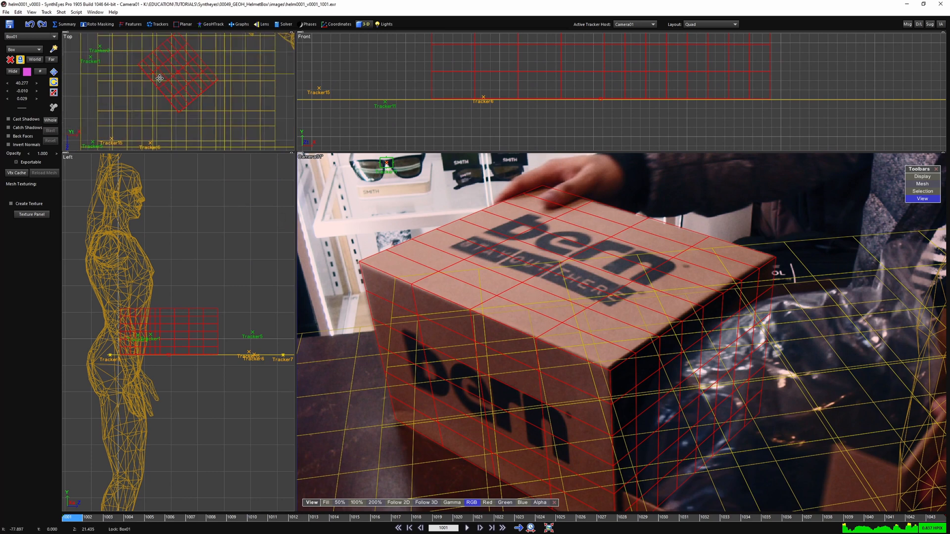
{"action": "scroll", "coordinate": [196, 94], "scroll_direction": "up", "scroll_amount": 4}
{"action": "left_click_drag", "start_coordinate": [201, 95], "coordinate": [204, 92]}
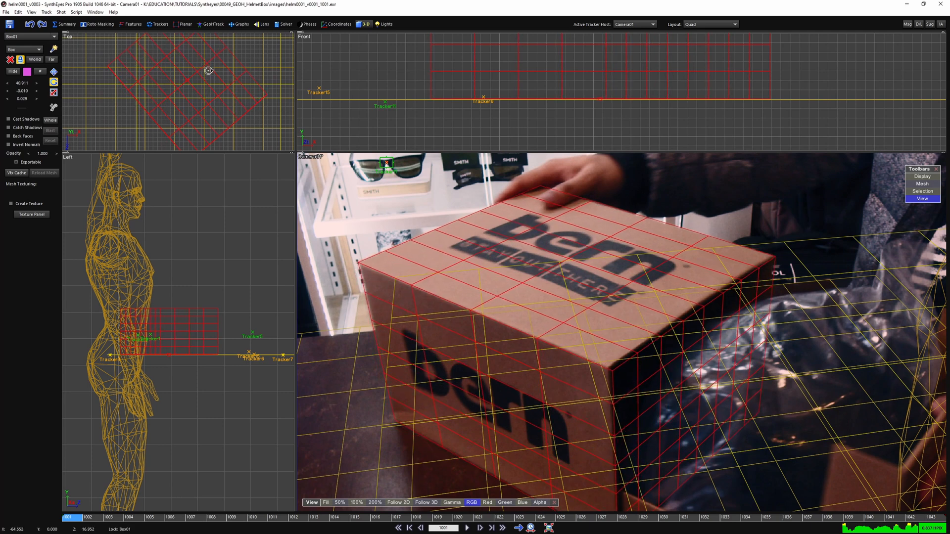
Move the box slightly in the Top view to about -69.440, 94.031, 18.902 to match the cardboard box's edges.
{"action": "key", "text": "w"}
{"action": "scroll", "coordinate": [205, 112], "scroll_direction": "up", "scroll_amount": 4}
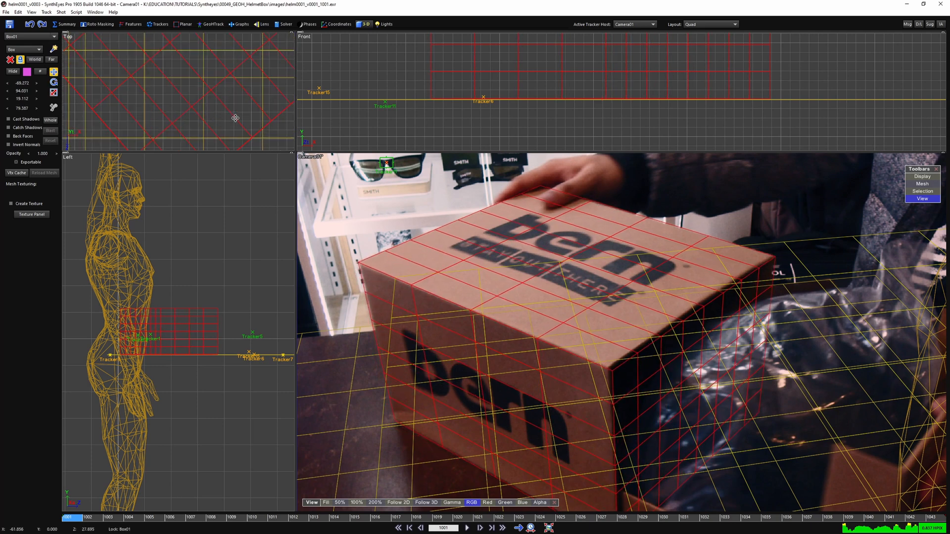
{"action": "left_click_drag", "start_coordinate": [235, 118], "coordinate": [234, 116]}
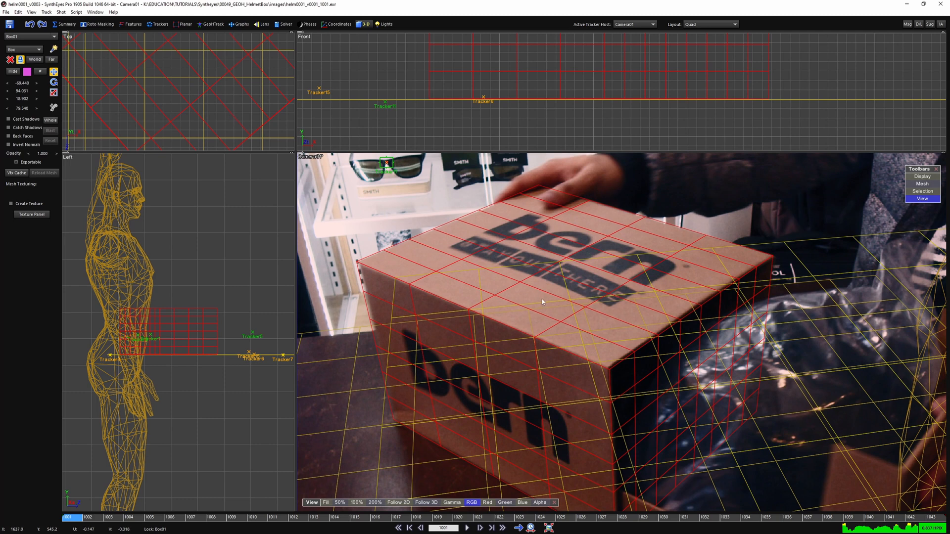
{"action": "scroll", "coordinate": [549, 307], "scroll_direction": "down", "scroll_amount": 3}
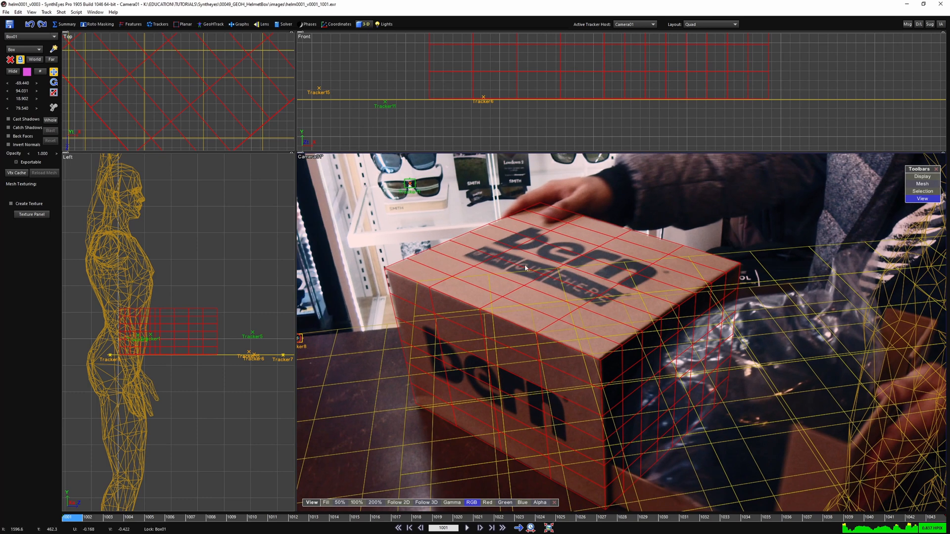
{"action": "scroll", "coordinate": [517, 249], "scroll_direction": "up", "scroll_amount": 3}
Reduce the box's third scale dimension to about 28.080 and check its fit in the Camera01 view.
{"action": "left_click", "coordinate": [54, 92]}
{"action": "left_click_drag", "start_coordinate": [26, 101], "coordinate": [17, 101]}
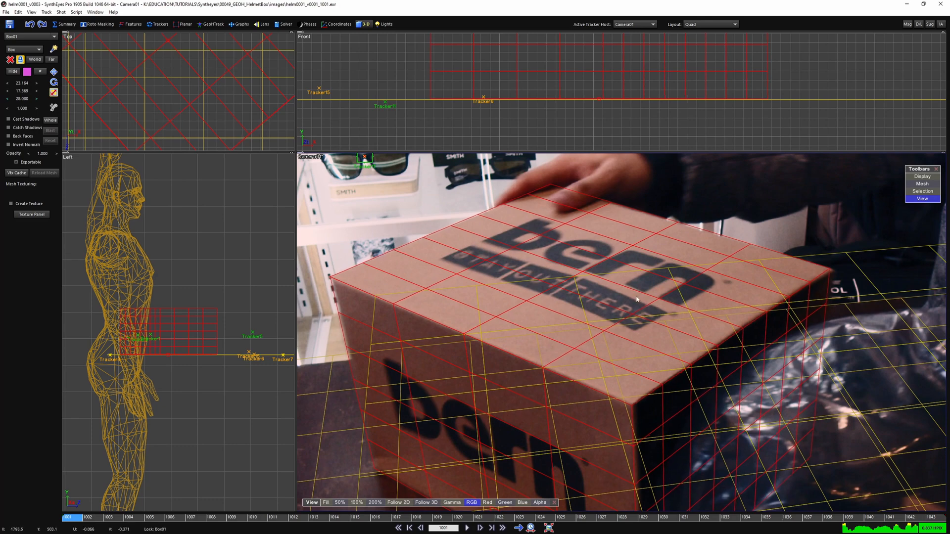
{"action": "scroll", "coordinate": [538, 310], "scroll_direction": "down", "scroll_amount": 2}
{"action": "scroll", "coordinate": [576, 321], "scroll_direction": "up", "scroll_amount": 1}
{"action": "middle_click_drag", "start_coordinate": [594, 345], "coordinate": [564, 312]}
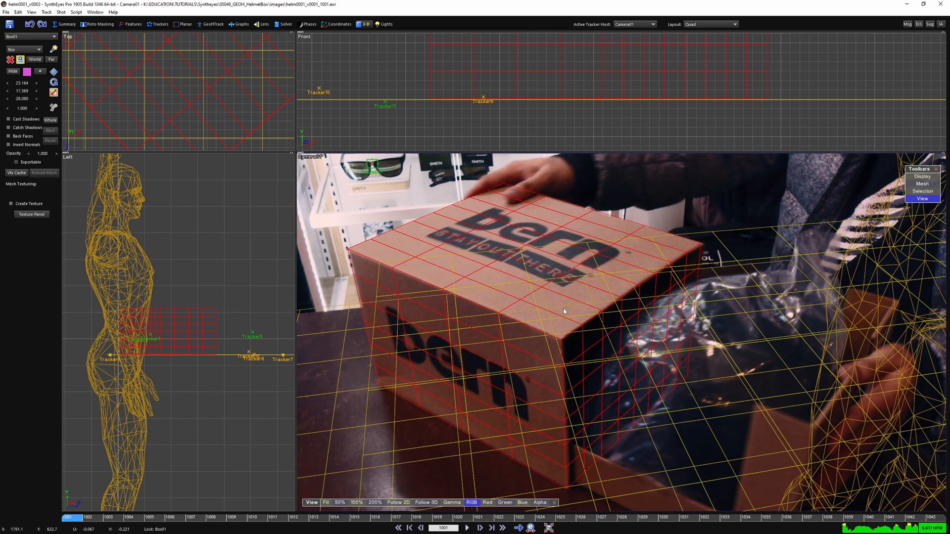
Switch to the GeoHTrack workspace, select the box mesh and play the first frames from 1001 against the moving cardboard box.
{"action": "left_click", "coordinate": [213, 24]}
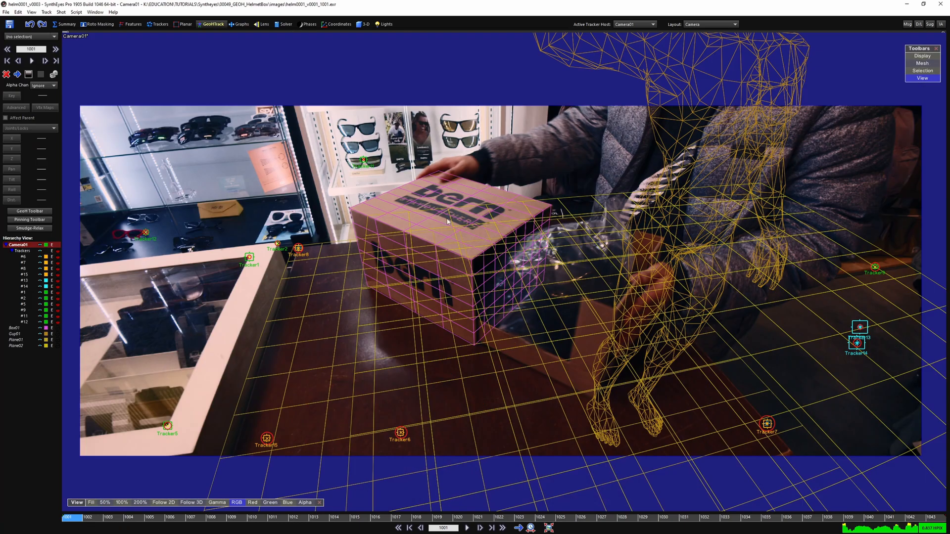
{"action": "left_click", "coordinate": [404, 198]}
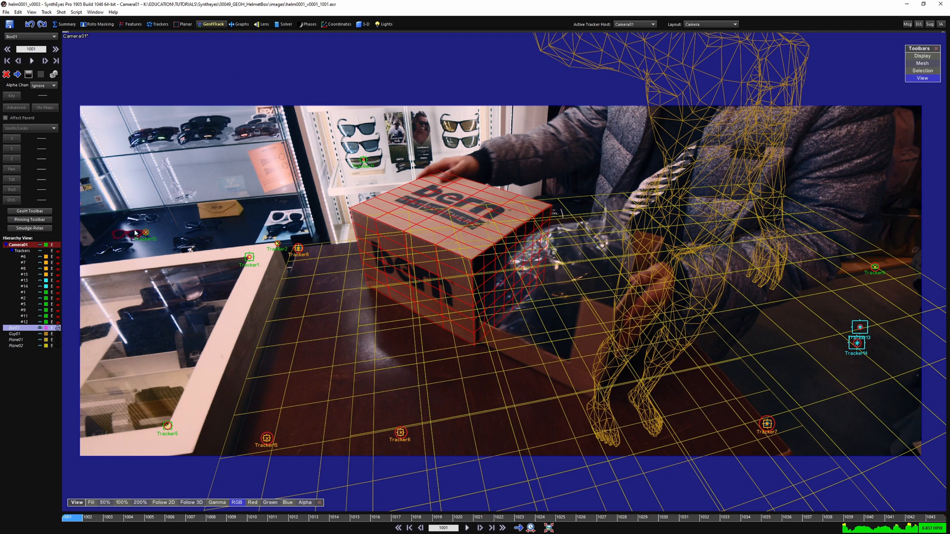
{"action": "left_click", "coordinate": [22, 245]}
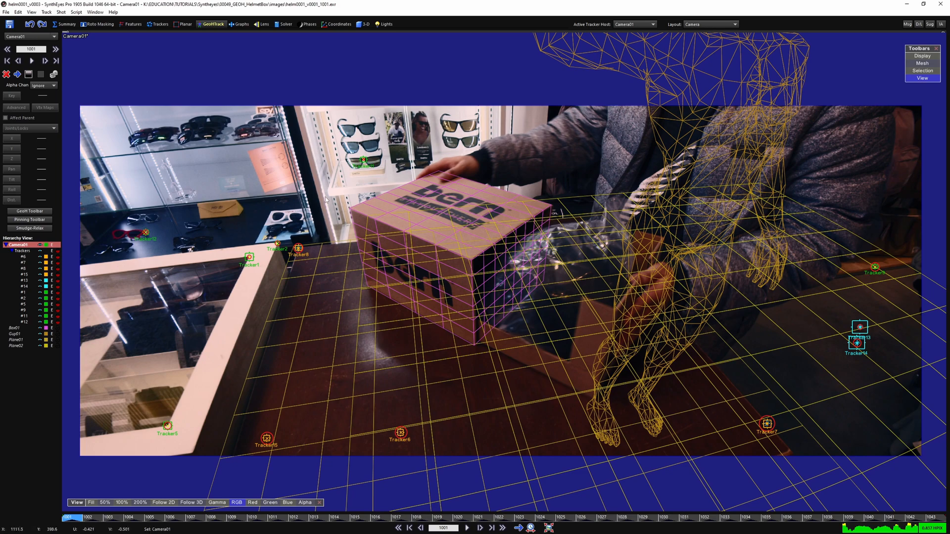
{"action": "left_click", "coordinate": [421, 226]}
{"action": "key", "text": "space"}
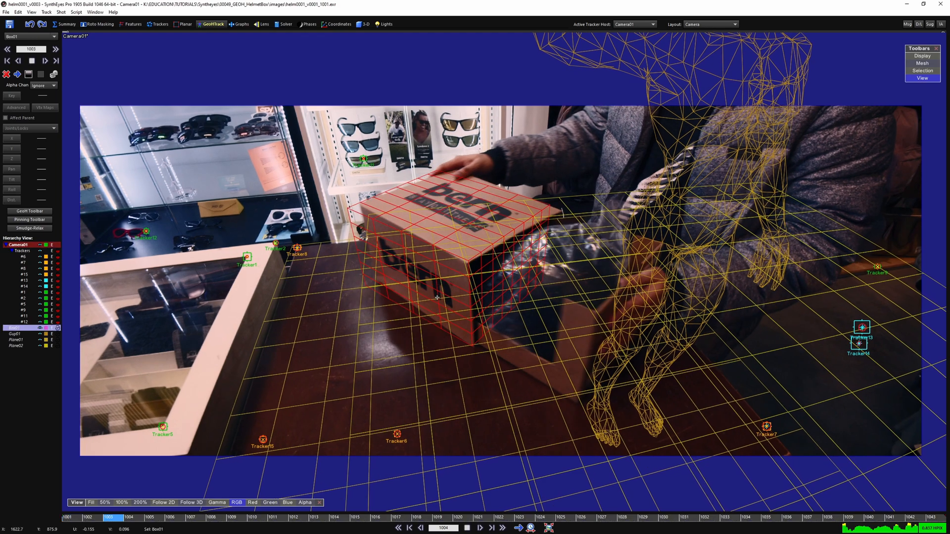
{"action": "key", "text": "space"}
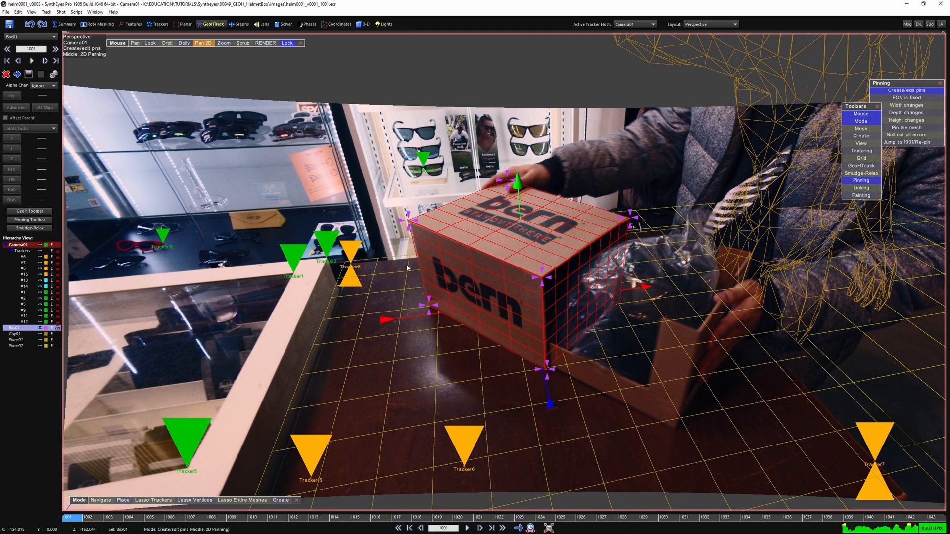
Show the GeoHTrack toolbar in the perspective view and place it beside the cardboard box.
{"action": "middle_click_drag", "start_coordinate": [407, 265], "coordinate": [358, 239]}
{"action": "scroll", "coordinate": [446, 267], "scroll_direction": "up", "scroll_amount": 1}
{"action": "scroll", "coordinate": [444, 278], "scroll_direction": "up", "scroll_amount": 2}
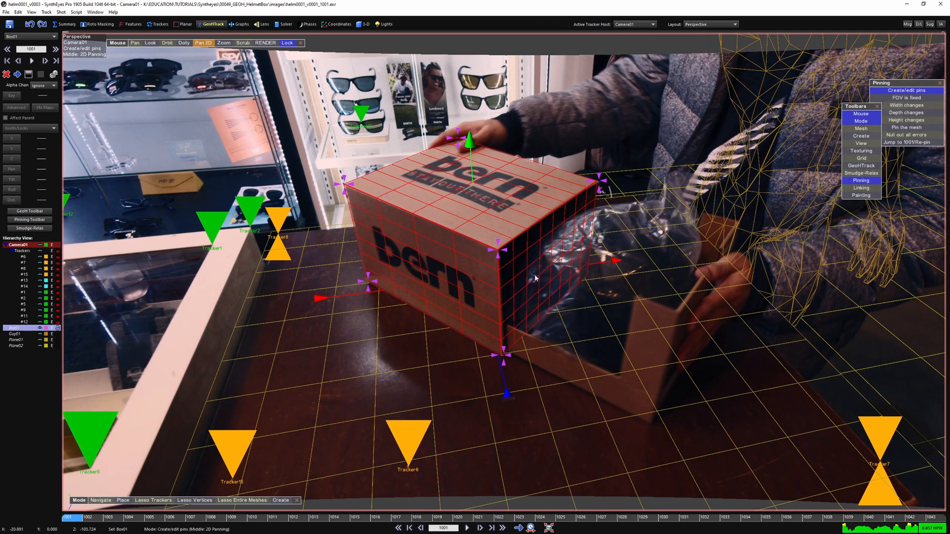
{"action": "left_click", "coordinate": [30, 212]}
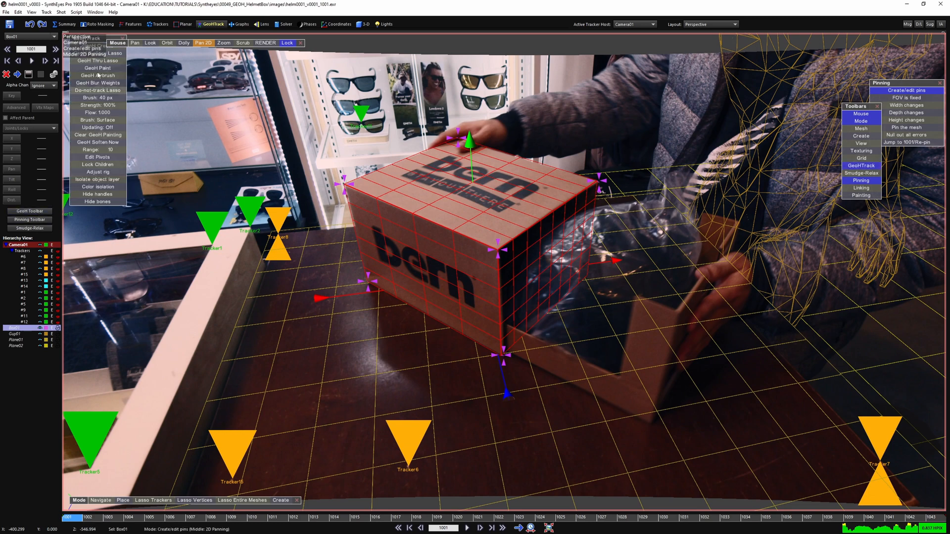
{"action": "left_click_drag", "start_coordinate": [107, 39], "coordinate": [210, 163]}
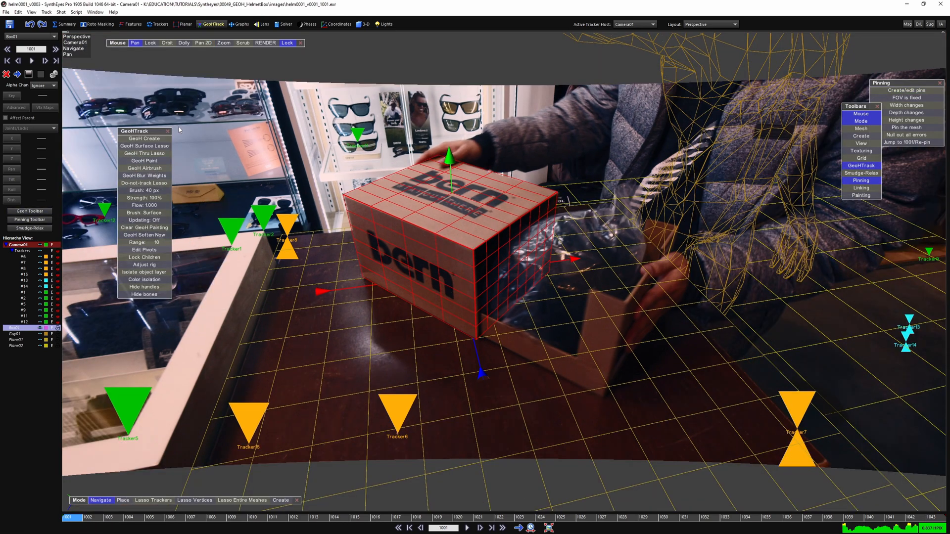
{"action": "left_click_drag", "start_coordinate": [159, 131], "coordinate": [182, 133]}
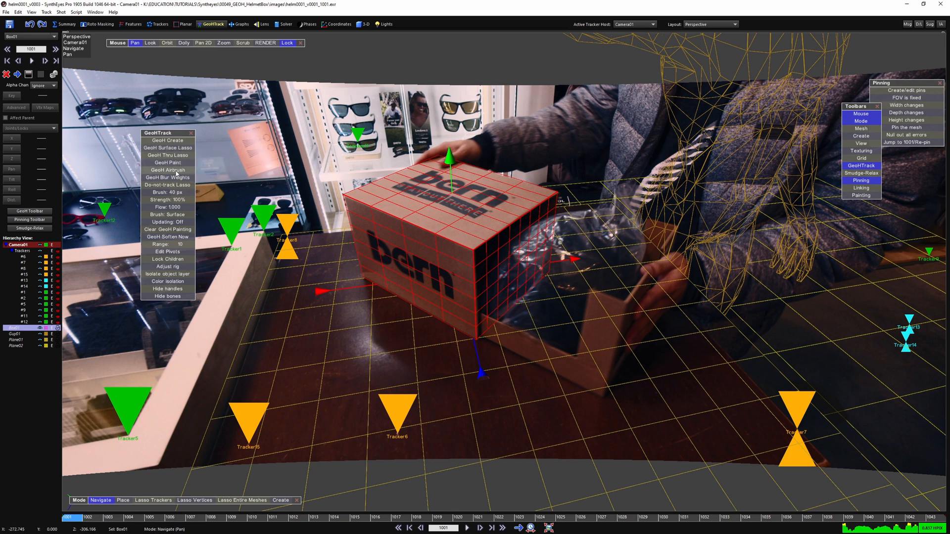
Create a moving object from the box with GeoH Surface Lasso and look for it among the active tracker hosts.
{"action": "left_click", "coordinate": [168, 148]}
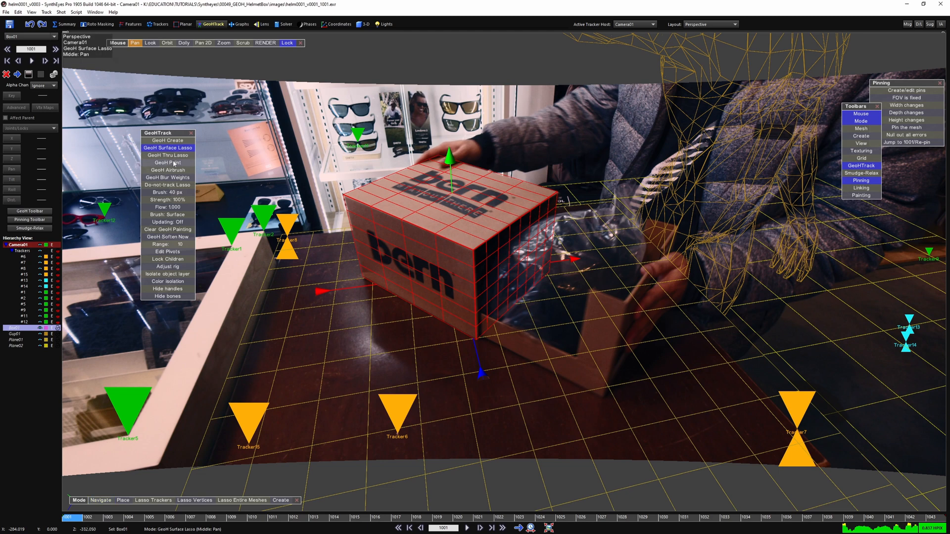
{"action": "left_click", "coordinate": [430, 203]}
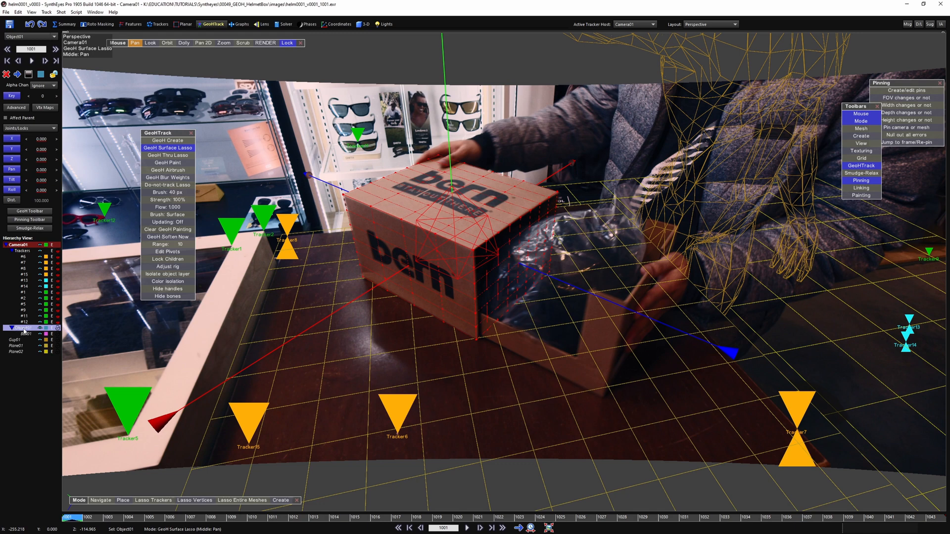
{"action": "left_click", "coordinate": [636, 25]}
{"action": "left_click", "coordinate": [640, 25]}
{"action": "left_click", "coordinate": [641, 25]}
{"action": "left_click", "coordinate": [640, 26]}
{"action": "key", "text": "7"}
{"action": "left_click", "coordinate": [630, 26]}
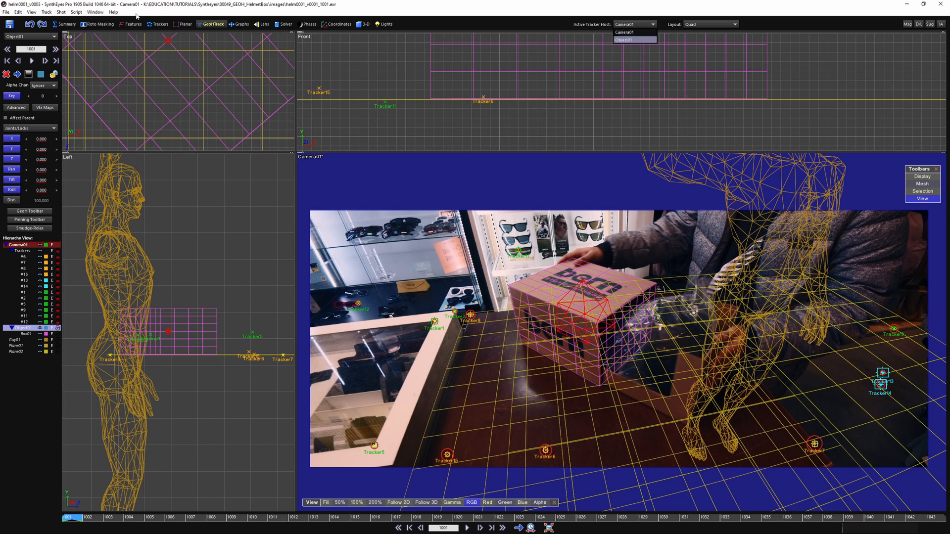
Check the Shot commands for moving objects and the new object's GeoHTrack solving mode in the solver.
{"action": "left_click", "coordinate": [59, 13]}
{"action": "left_click", "coordinate": [60, 13]}
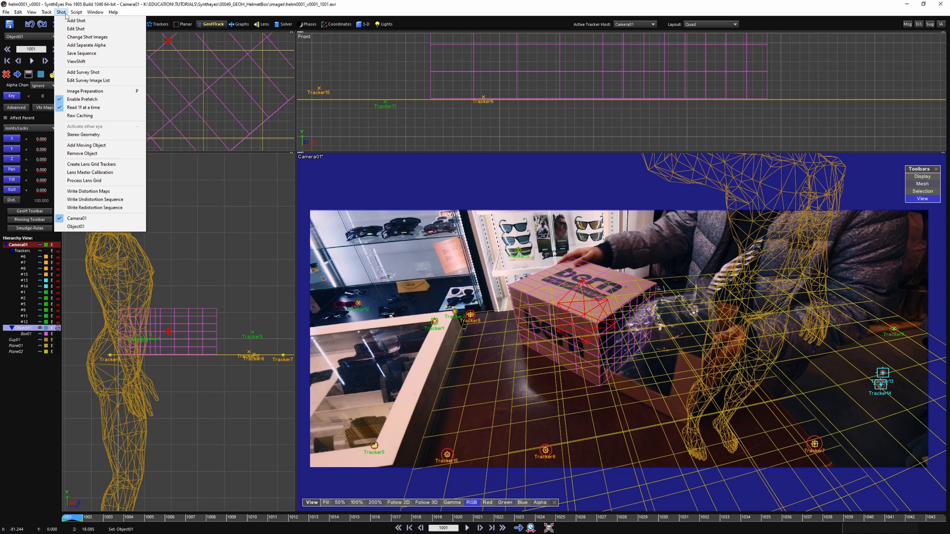
{"action": "left_click", "coordinate": [285, 25]}
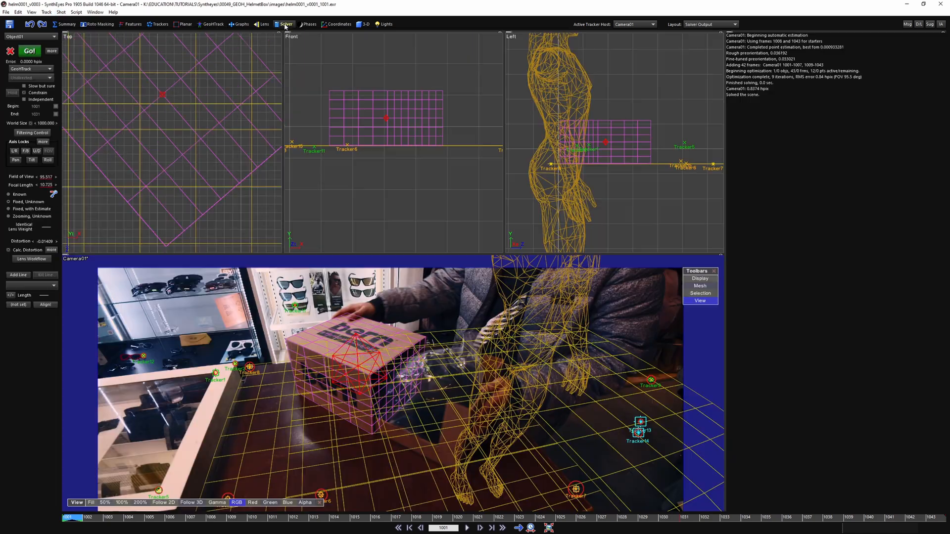
{"action": "left_click", "coordinate": [30, 68]}
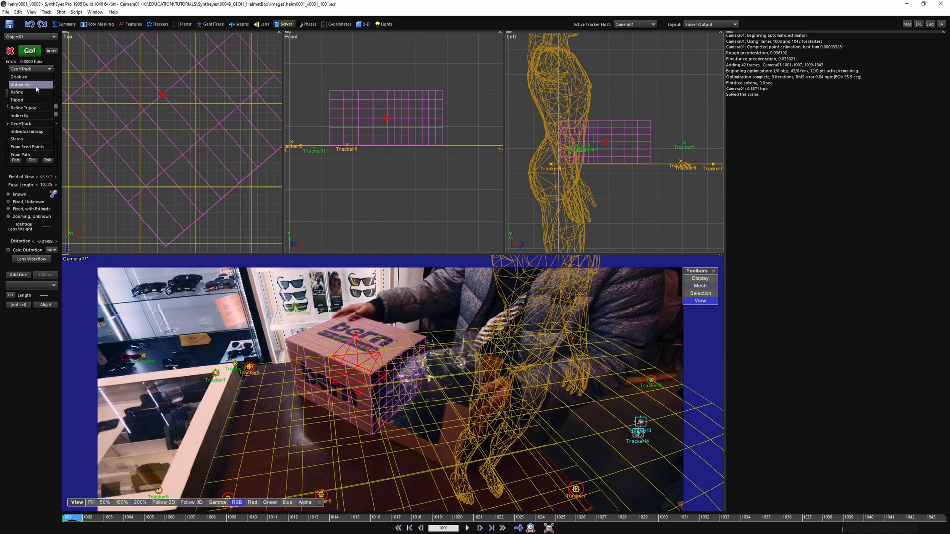
{"action": "left_click", "coordinate": [34, 124]}
{"action": "left_click", "coordinate": [213, 24]}
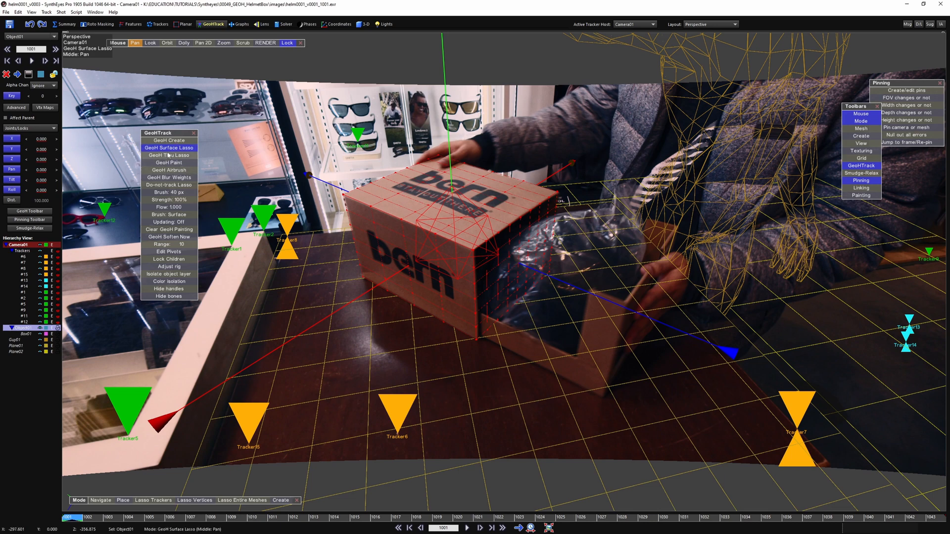
Undo the surface-lasso object and try placing a moving object on the box's top surface with GeoH Create.
{"action": "key", "text": "ctrl+z"}
{"action": "key", "text": "ctrl+z"}
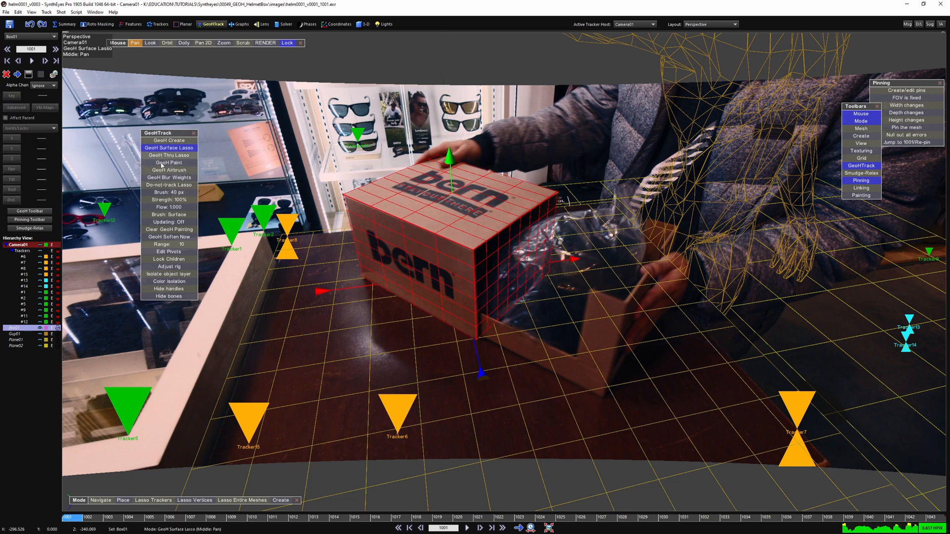
{"action": "left_click", "coordinate": [169, 141]}
{"action": "left_click", "coordinate": [435, 207]}
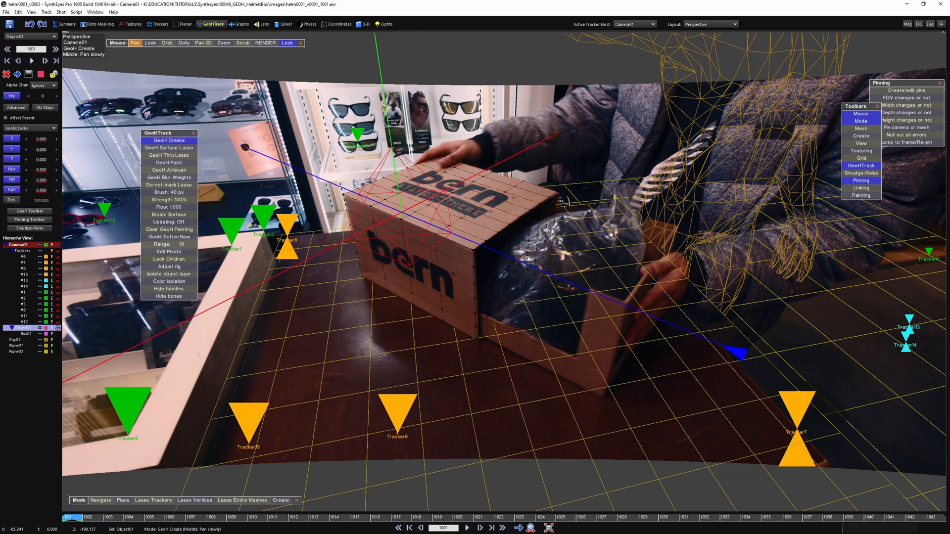
{"action": "left_click_drag", "start_coordinate": [402, 213], "coordinate": [496, 221]}
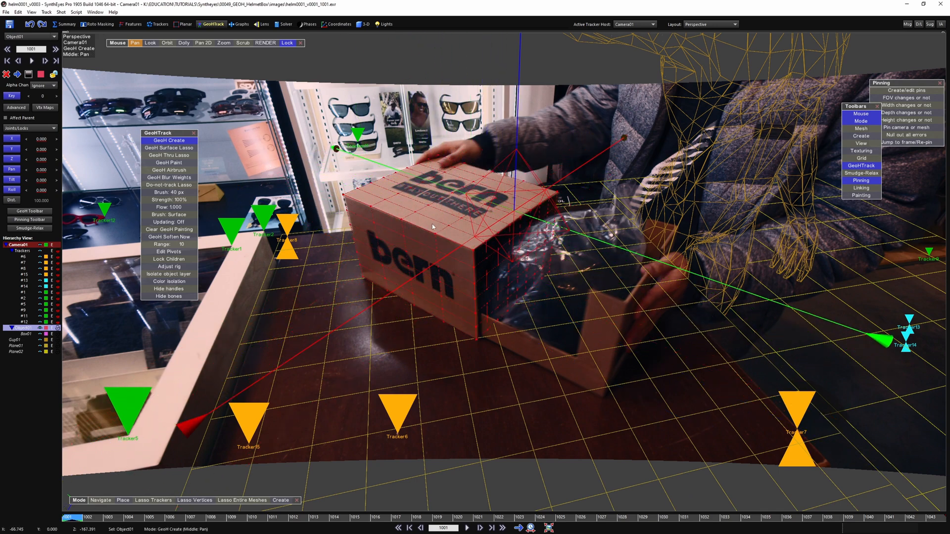
Create a moving object that carries the whole box mesh with GeoH Thru Lasso.
{"action": "left_click", "coordinate": [169, 154]}
{"action": "left_click", "coordinate": [486, 212]}
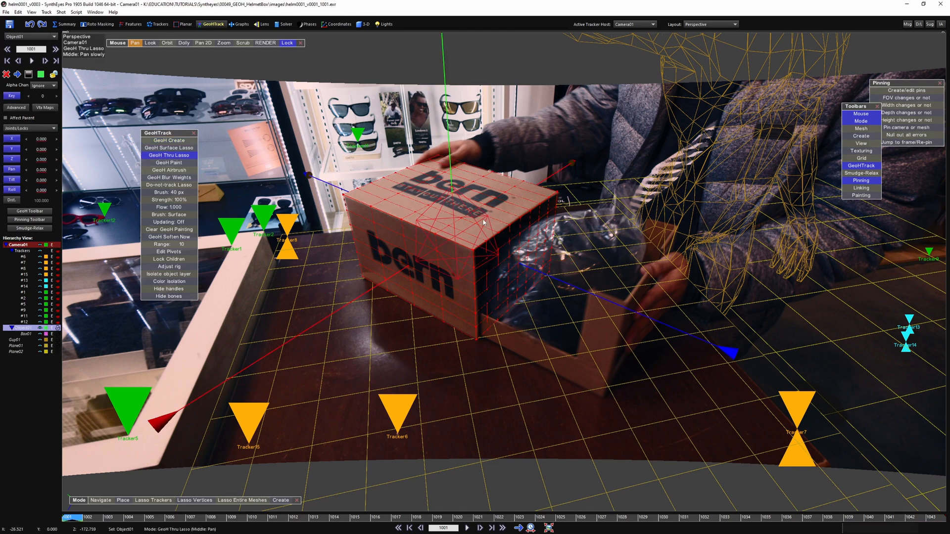
Inspect the box mesh up close and move through the shot to compare it with the moving cardboard box.
{"action": "scroll", "coordinate": [520, 247], "scroll_direction": "up", "scroll_amount": 1}
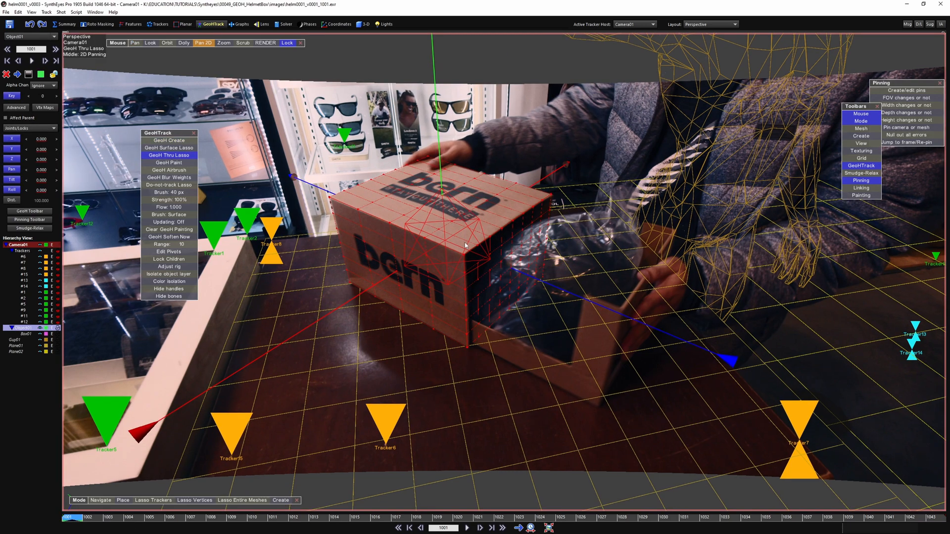
{"action": "scroll", "coordinate": [433, 239], "scroll_direction": "up", "scroll_amount": 2}
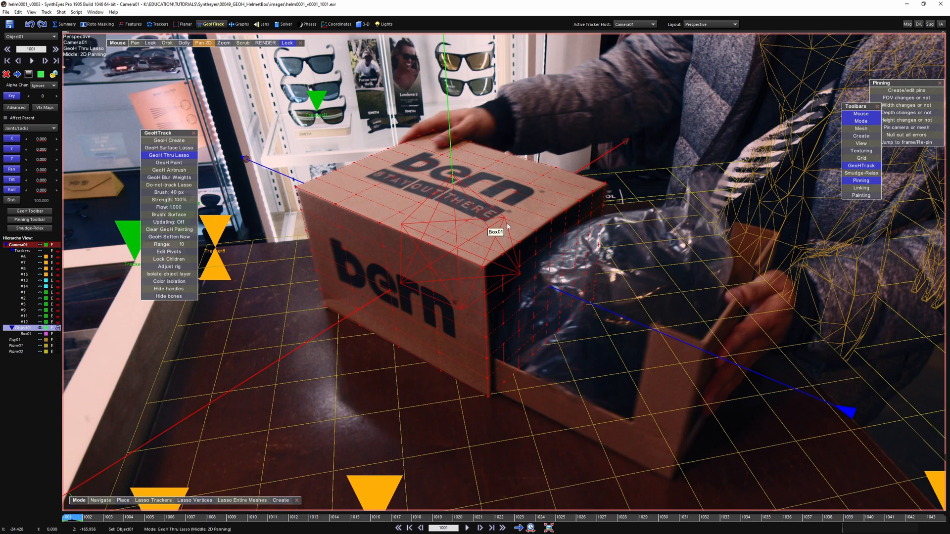
{"action": "scroll", "coordinate": [507, 227], "scroll_direction": "up", "scroll_amount": 2}
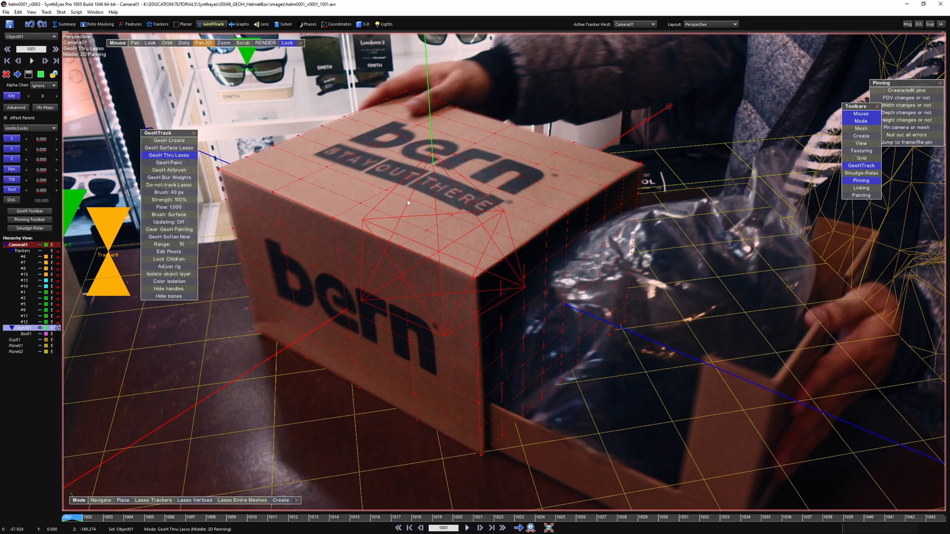
{"action": "scroll", "coordinate": [301, 205], "scroll_direction": "down", "scroll_amount": 5}
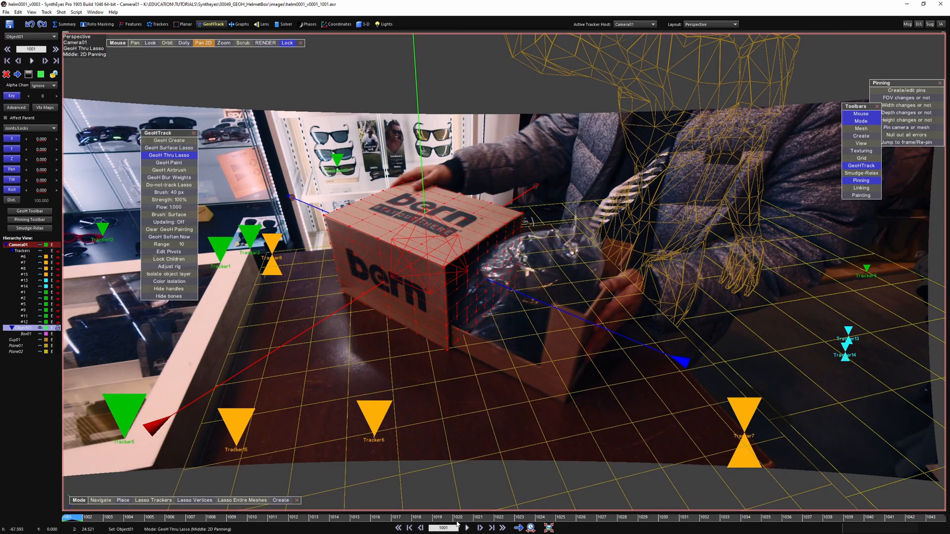
{"action": "key", "text": "space"}
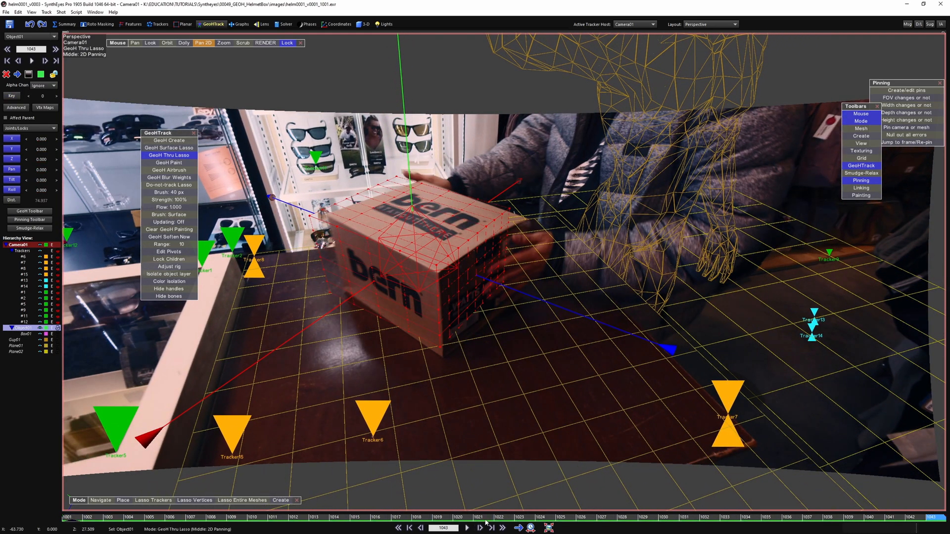
{"action": "left_click_drag", "start_coordinate": [479, 518], "coordinate": [3, 503]}
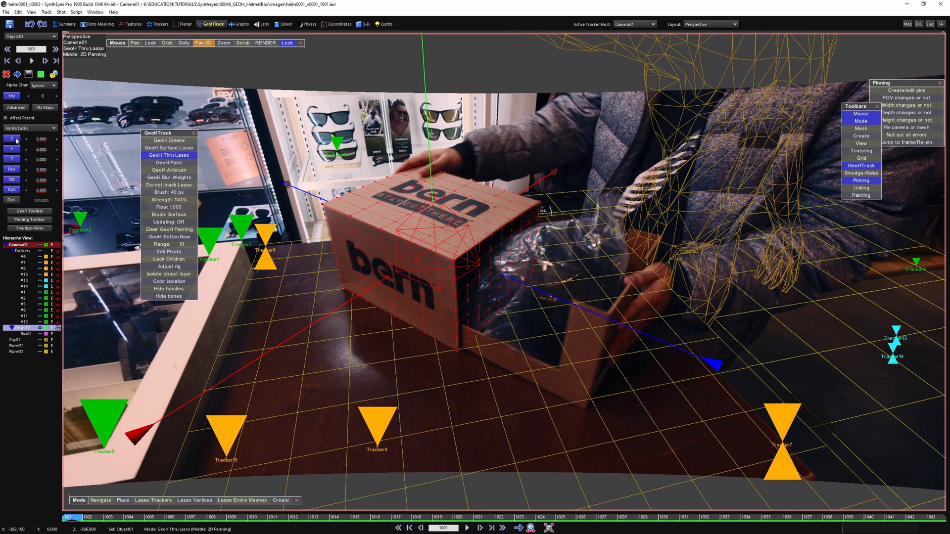
{"action": "scroll", "coordinate": [381, 277], "scroll_direction": "up", "scroll_amount": 1}
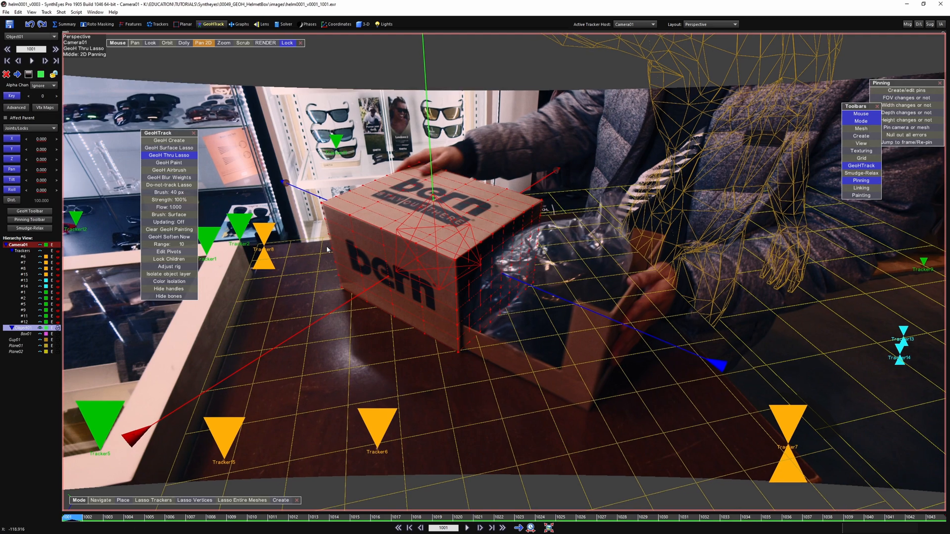
{"action": "scroll", "coordinate": [384, 230], "scroll_direction": "up", "scroll_amount": 3}
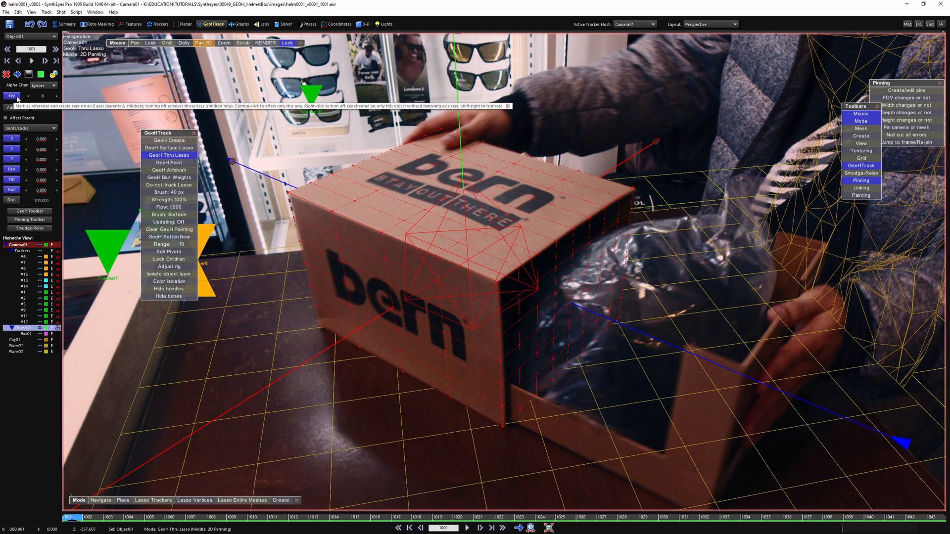
{"action": "scroll", "coordinate": [387, 193], "scroll_direction": "up", "scroll_amount": 1}
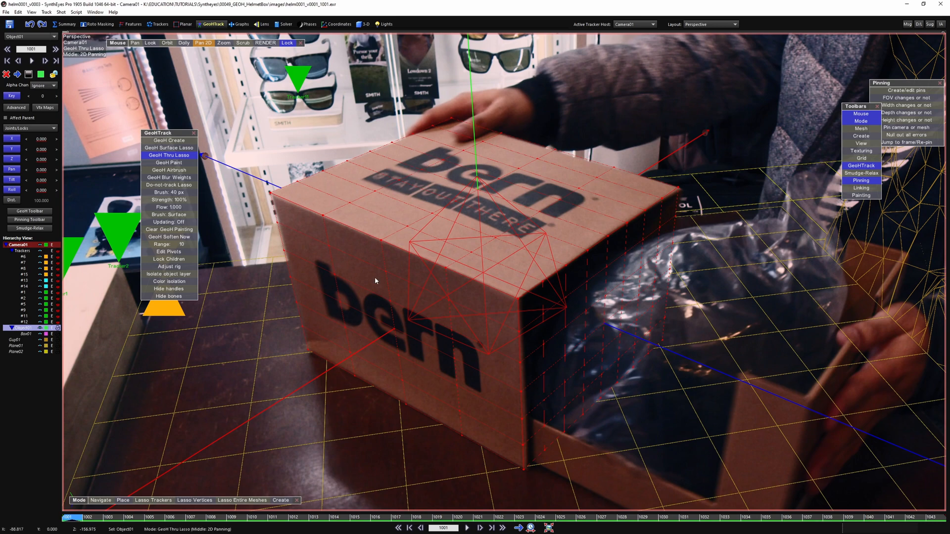
{"action": "left_click_drag", "start_coordinate": [75, 519], "coordinate": [129, 520]}
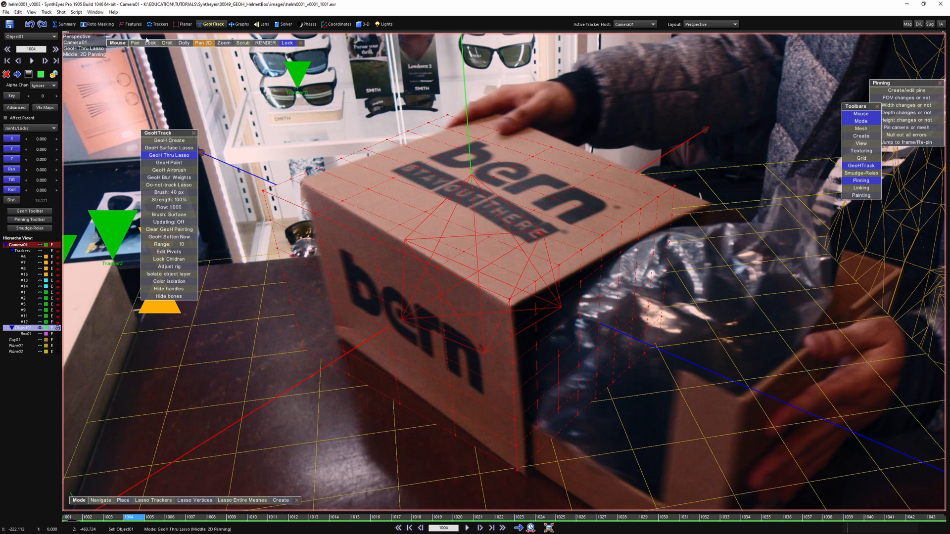
{"action": "left_click", "coordinate": [158, 24]}
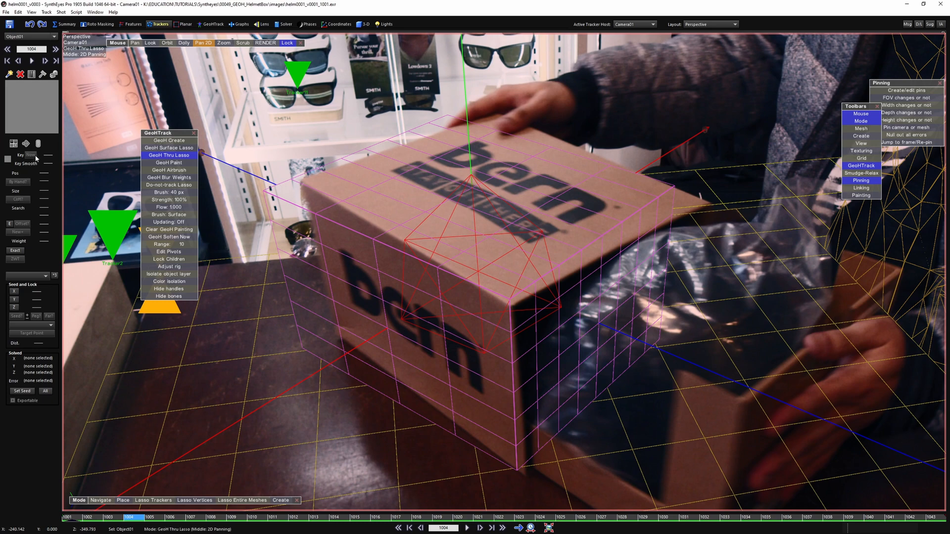
{"action": "left_click", "coordinate": [213, 23]}
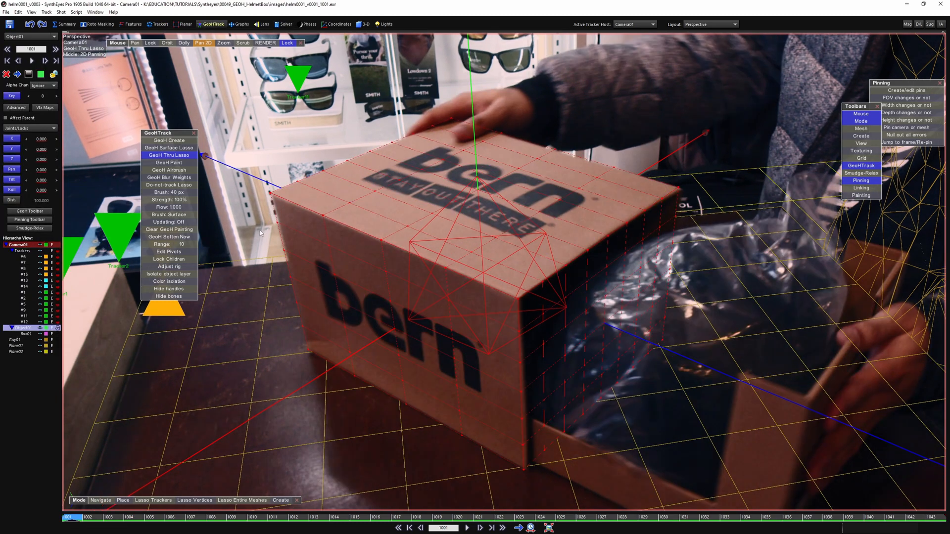
Make the moving object Object01 active in the hierarchy and rename it boxRoot.
{"action": "left_click", "coordinate": [24, 328]}
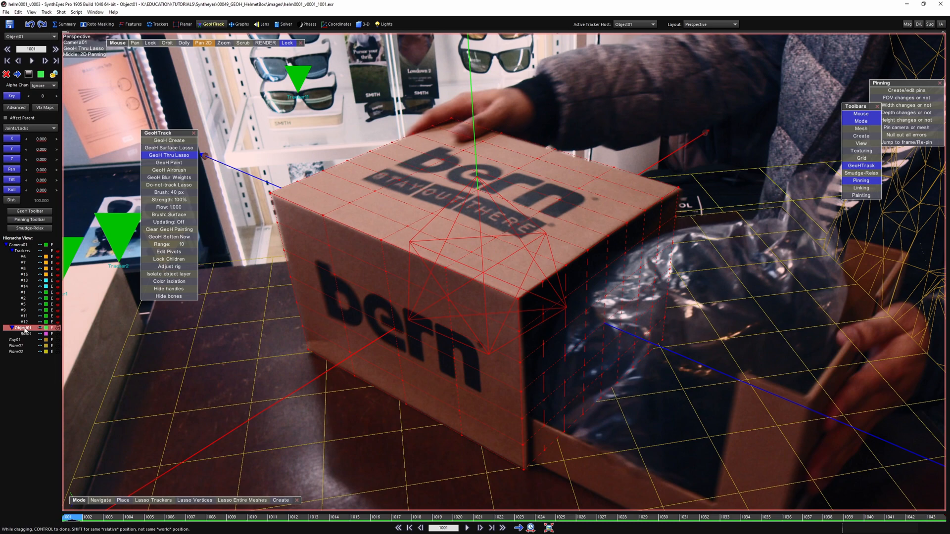
{"action": "left_click", "coordinate": [24, 334]}
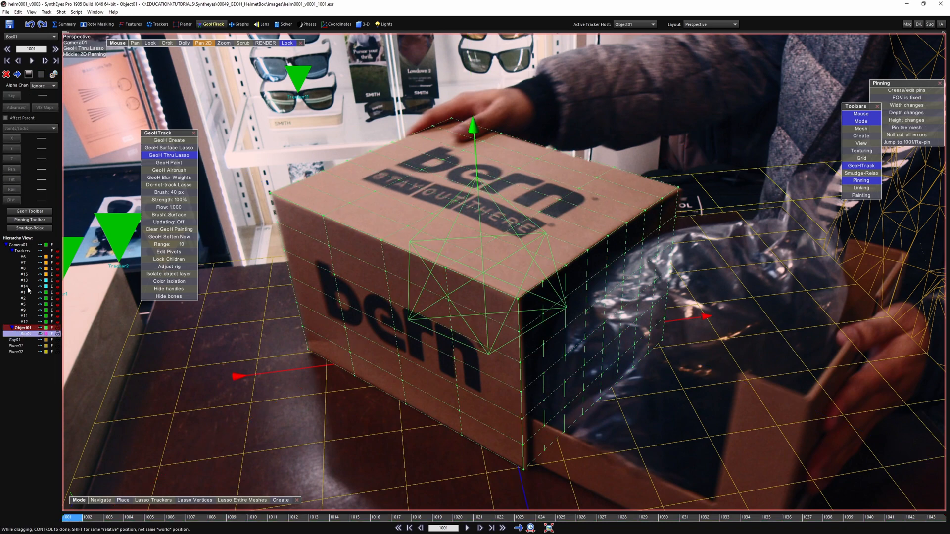
{"action": "left_click", "coordinate": [24, 263]}
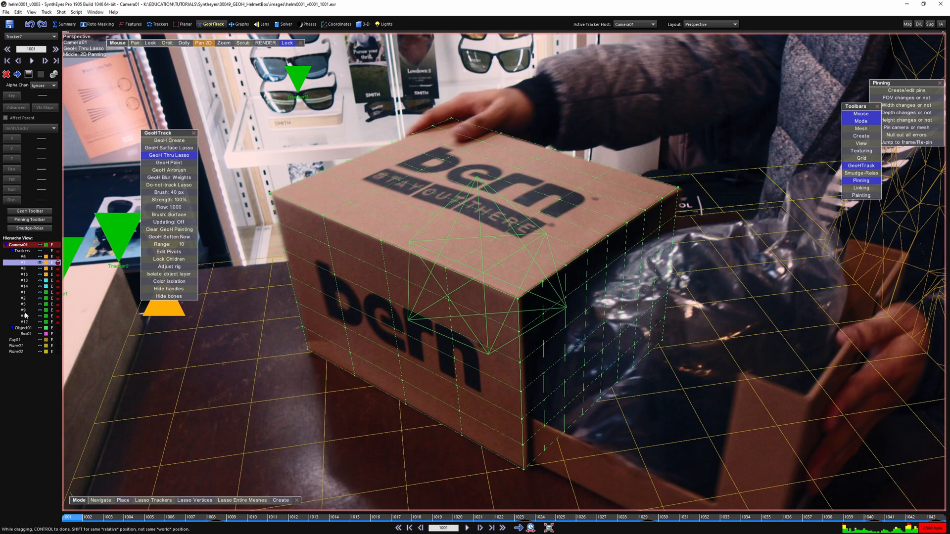
{"action": "left_click", "coordinate": [24, 328]}
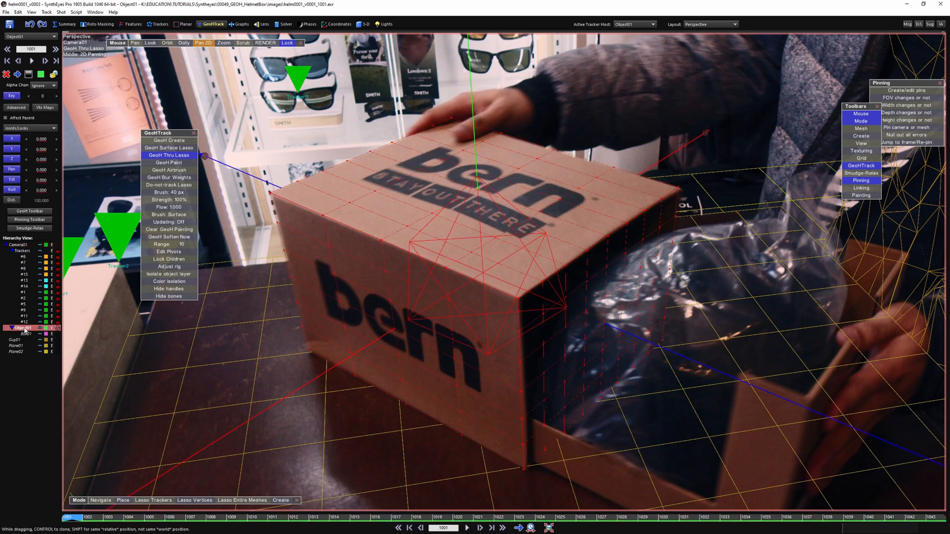
{"action": "double_click", "coordinate": [24, 328]}
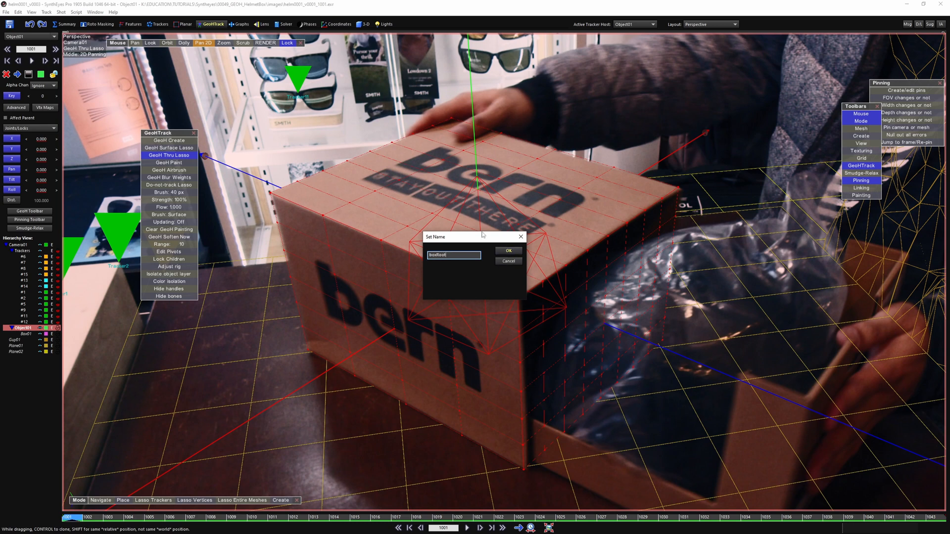
{"action": "left_click", "coordinate": [508, 252]}
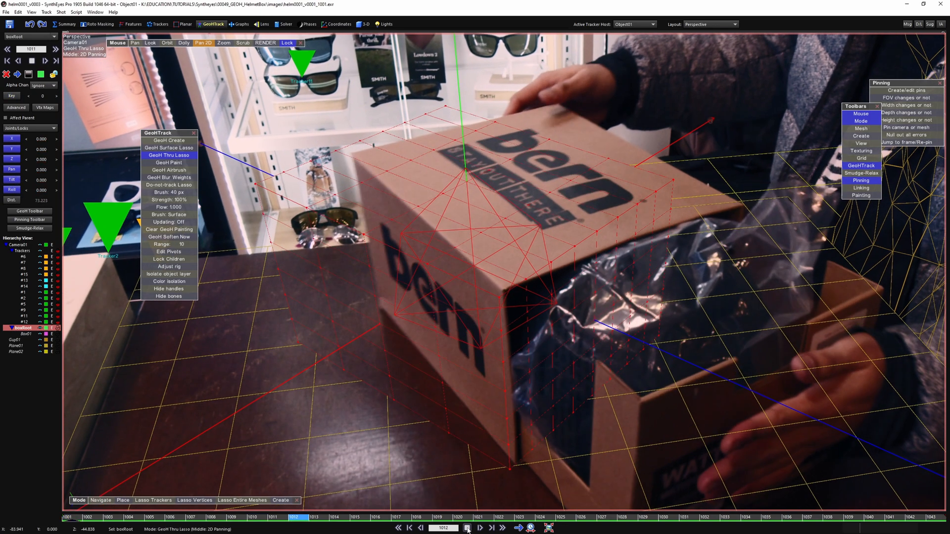
Play the shot with all axes locked, then unlock boxRoot's X, Y and Z and track with only rotation locked.
{"action": "left_click", "coordinate": [468, 528]}
{"action": "left_click_drag", "start_coordinate": [248, 519], "coordinate": [68, 518]}
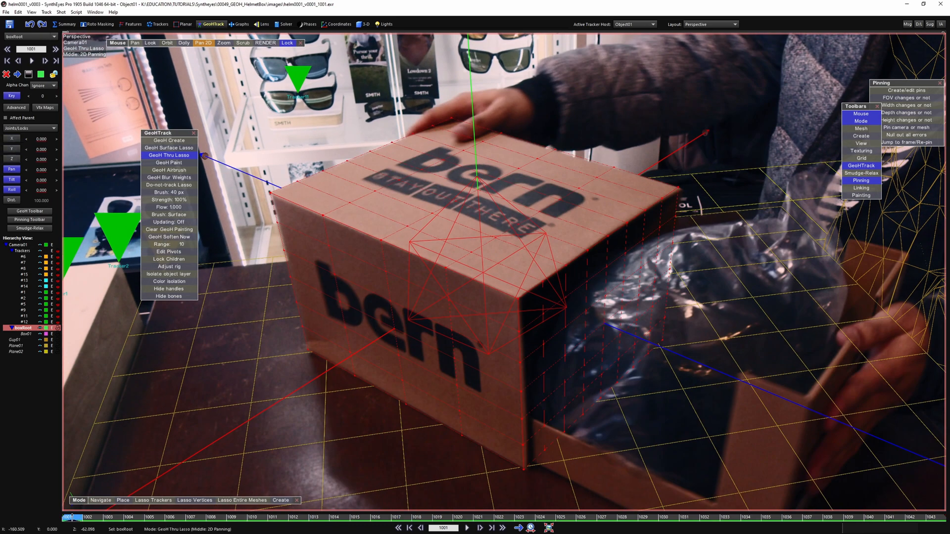
{"action": "left_click", "coordinate": [467, 528]}
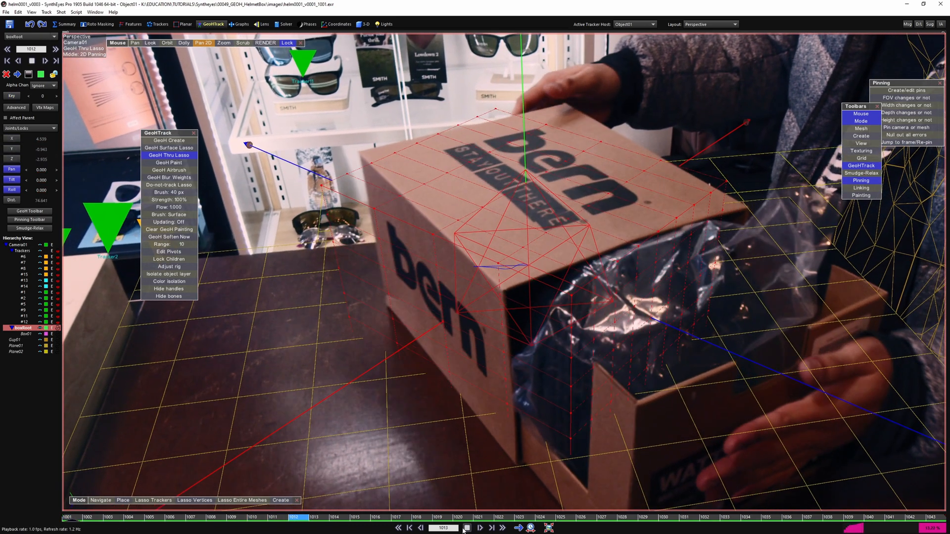
{"action": "left_click", "coordinate": [467, 528]}
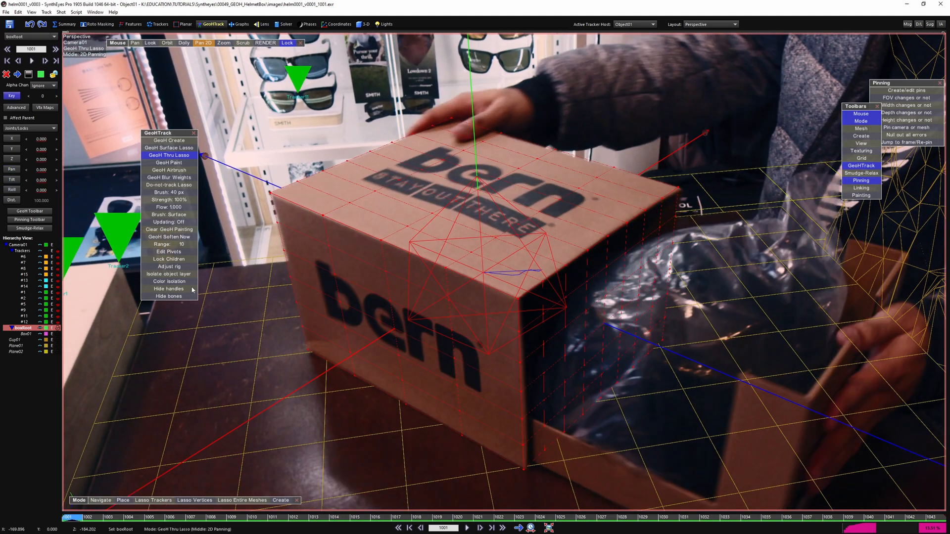
Unlock boxRoot's pan, tilt and roll as well, track the box through the shot and return to frame 1001.
{"action": "left_click", "coordinate": [467, 528]}
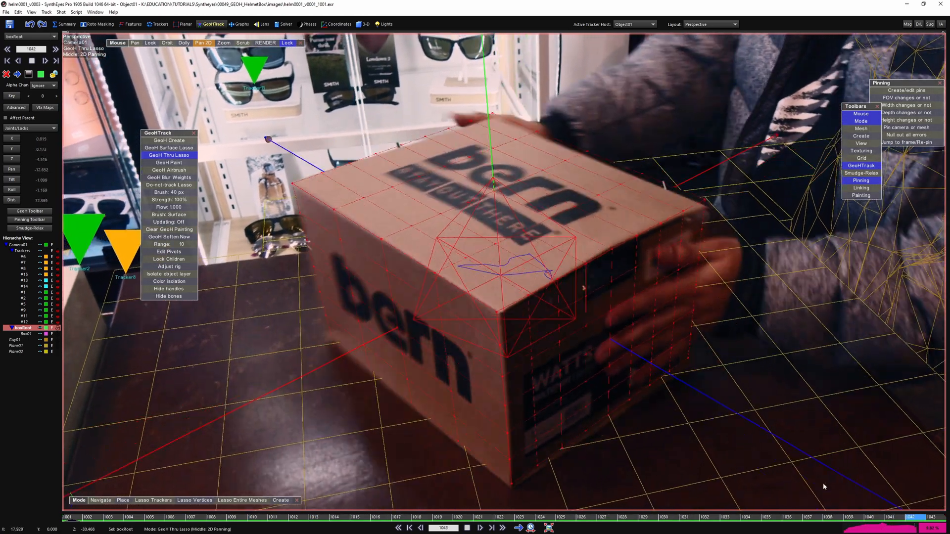
{"action": "left_click_drag", "start_coordinate": [880, 519], "coordinate": [58, 503]}
{"action": "scroll", "coordinate": [132, 470], "scroll_direction": "down", "scroll_amount": 4}
Check the tracked box's height against the ground plane in the Left view of the Quad layout.
{"action": "key", "text": "7"}
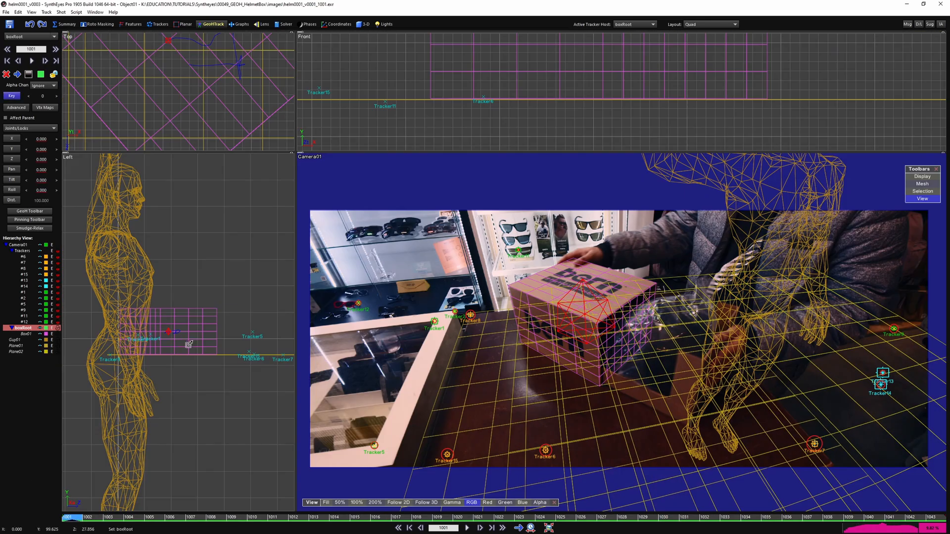
{"action": "scroll", "coordinate": [188, 344], "scroll_direction": "up", "scroll_amount": 4}
{"action": "scroll", "coordinate": [187, 345], "scroll_direction": "down", "scroll_amount": 2}
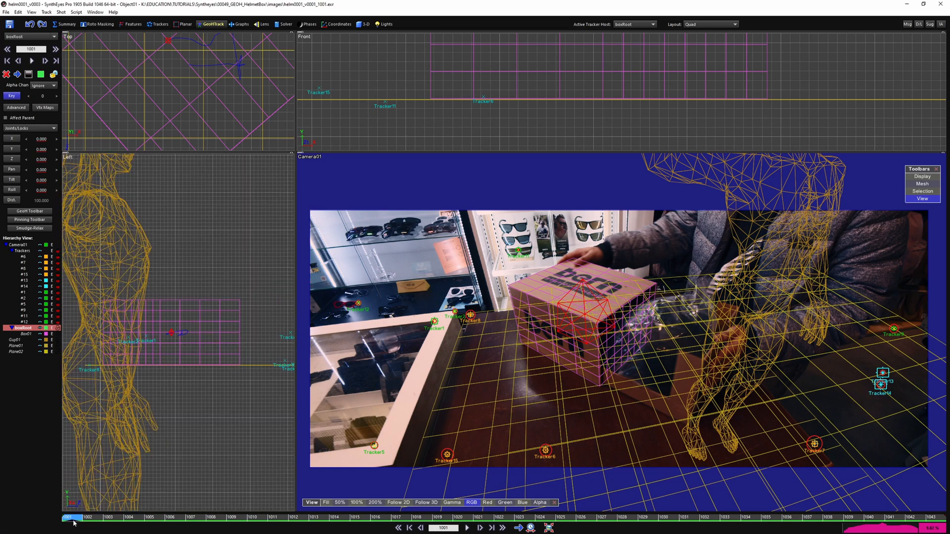
{"action": "mouse_move", "coordinate": [73, 517]}
{"action": "left_mouse_down"}
{"action": "mouse_move", "coordinate": [401, 493]}
{"action": "mouse_move", "coordinate": [852, 503]}
{"action": "mouse_move", "coordinate": [69, 505]}
{"action": "mouse_move", "coordinate": [375, 511]}
{"action": "mouse_move", "coordinate": [69, 520]}
{"action": "left_mouse_up"}
Lock boxRoot's Y position at 0.000 from frame 1001 and retrack the box through the shot in the camera view.
{"action": "key", "text": "5"}
{"action": "scroll", "coordinate": [560, 350], "scroll_direction": "up", "scroll_amount": 1}
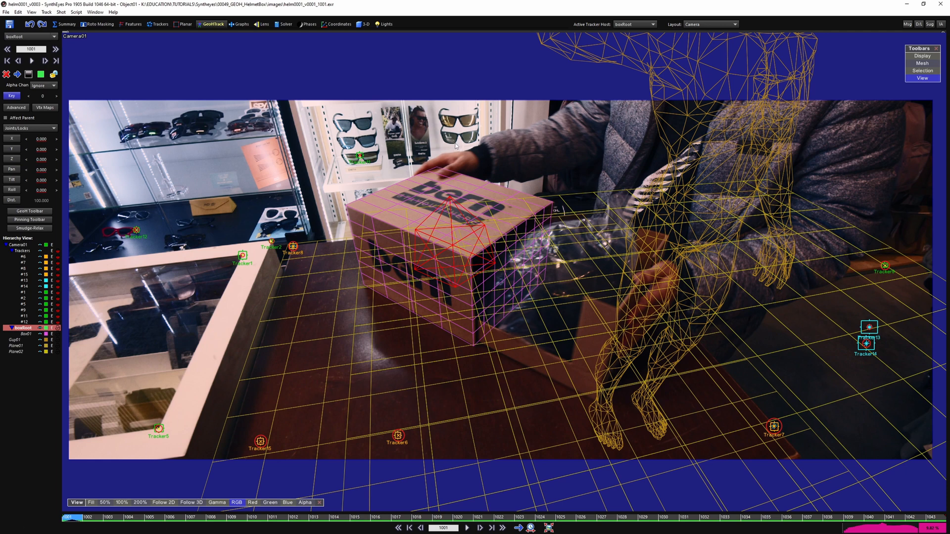
{"action": "left_click", "coordinate": [12, 149]}
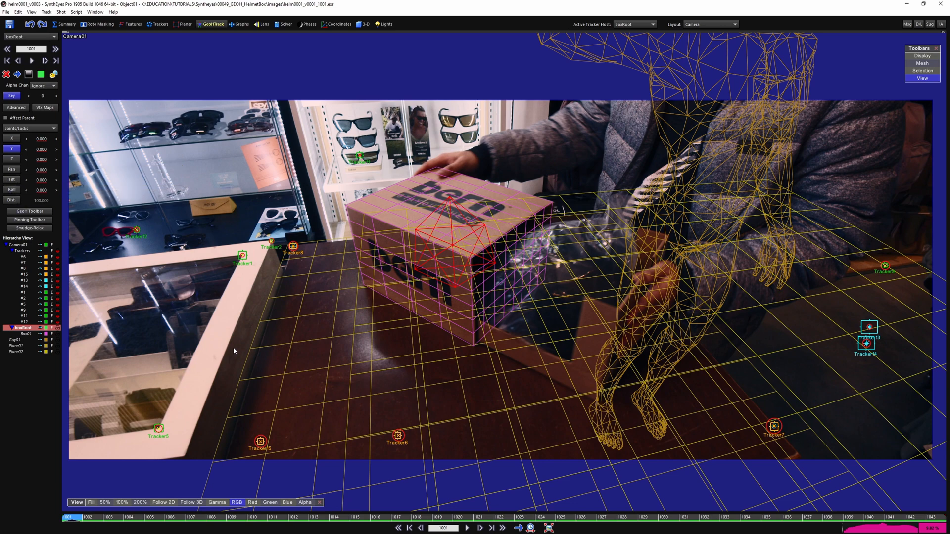
{"action": "left_click", "coordinate": [466, 528]}
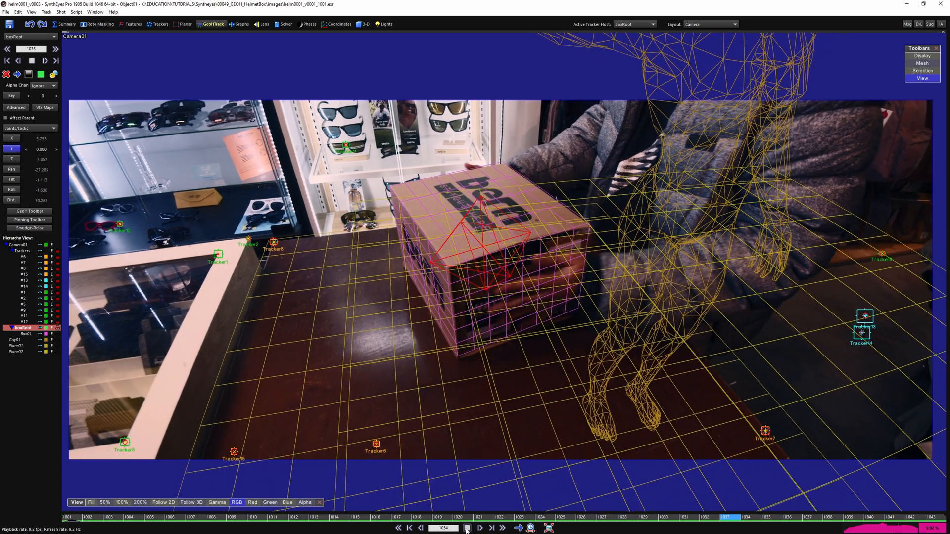
Lock boxRoot's tilt and roll at 0.000 on frame 1001 as well and retrack the box in the Quad layout.
{"action": "key", "text": "7"}
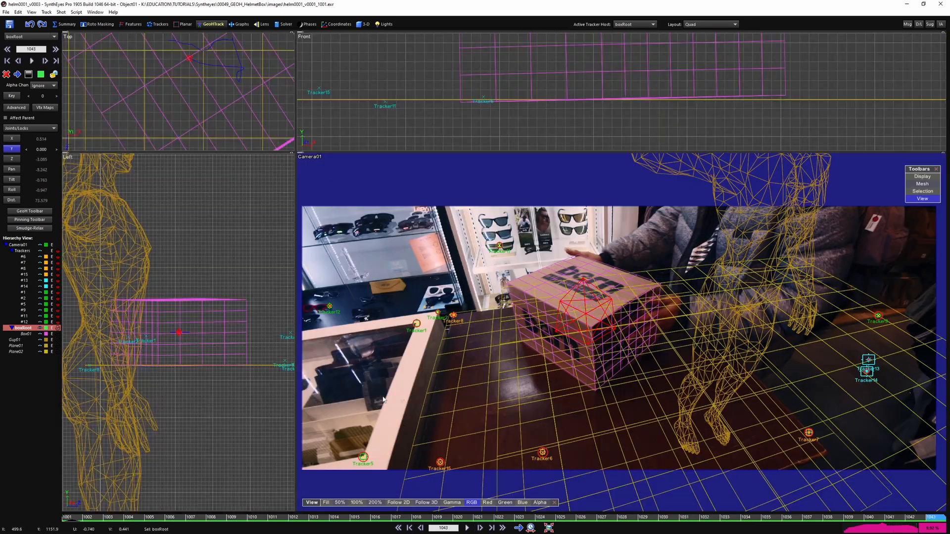
{"action": "scroll", "coordinate": [167, 344], "scroll_direction": "up", "scroll_amount": 2}
{"action": "left_click_drag", "start_coordinate": [102, 518], "coordinate": [65, 513]}
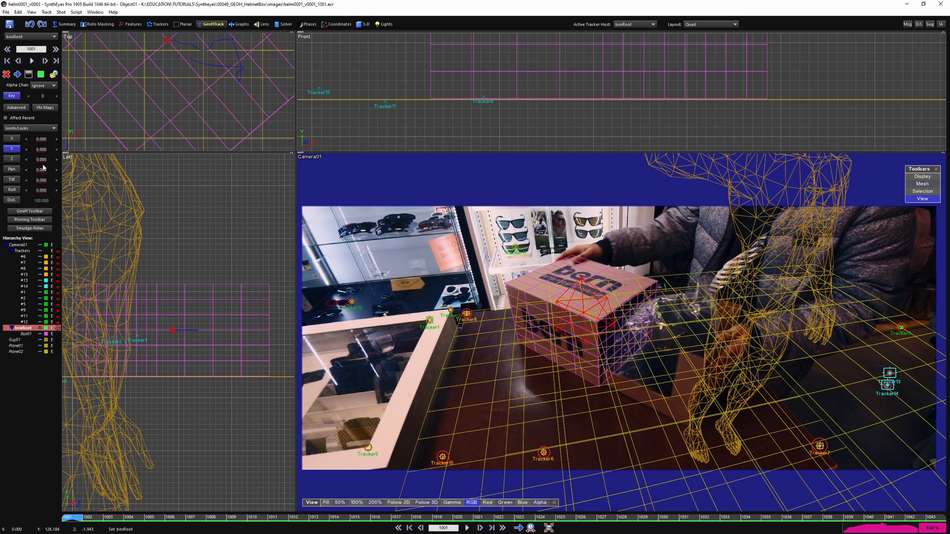
{"action": "left_click_drag", "start_coordinate": [42, 161], "coordinate": [41, 191]}
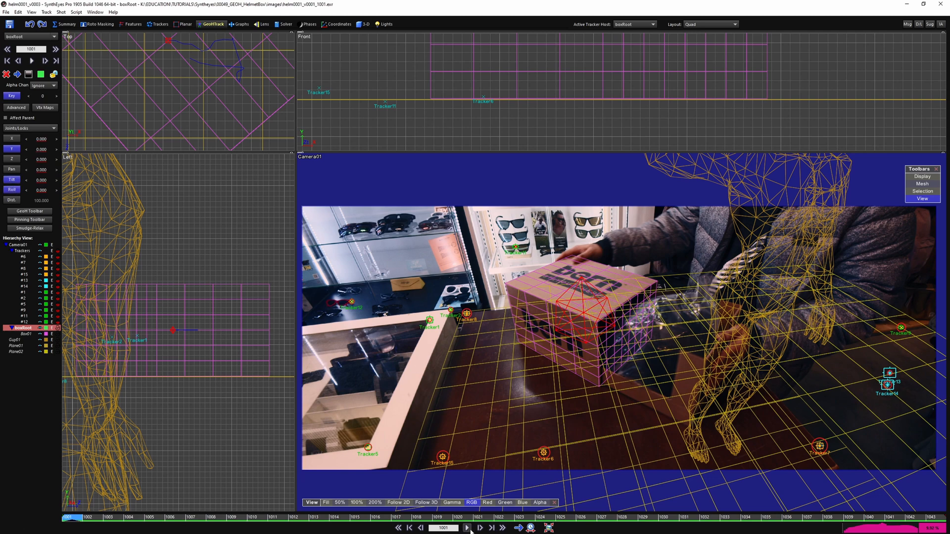
{"action": "left_click", "coordinate": [467, 528]}
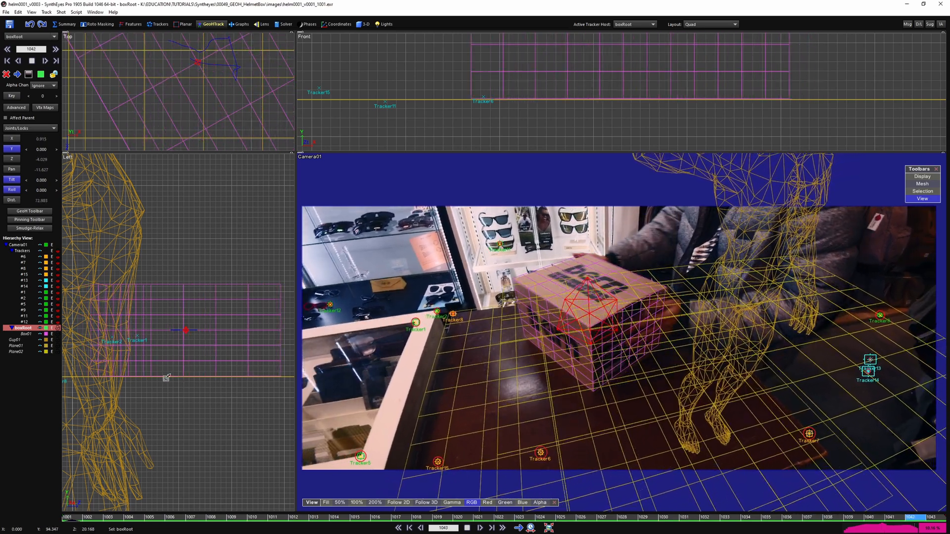
{"action": "left_click_drag", "start_coordinate": [498, 518], "coordinate": [68, 518]}
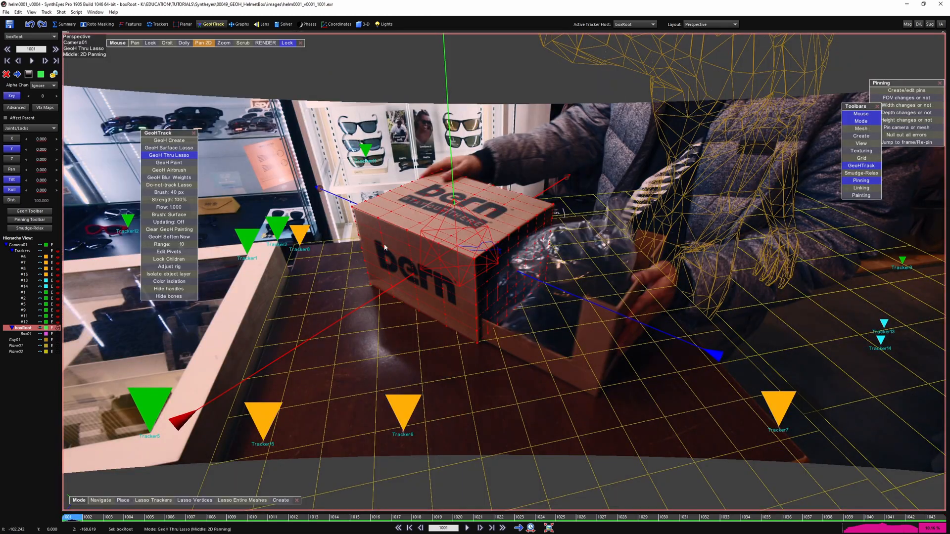
Play back the constrained box track in the perspective view and return to frame 1001.
{"action": "key", "text": "space"}
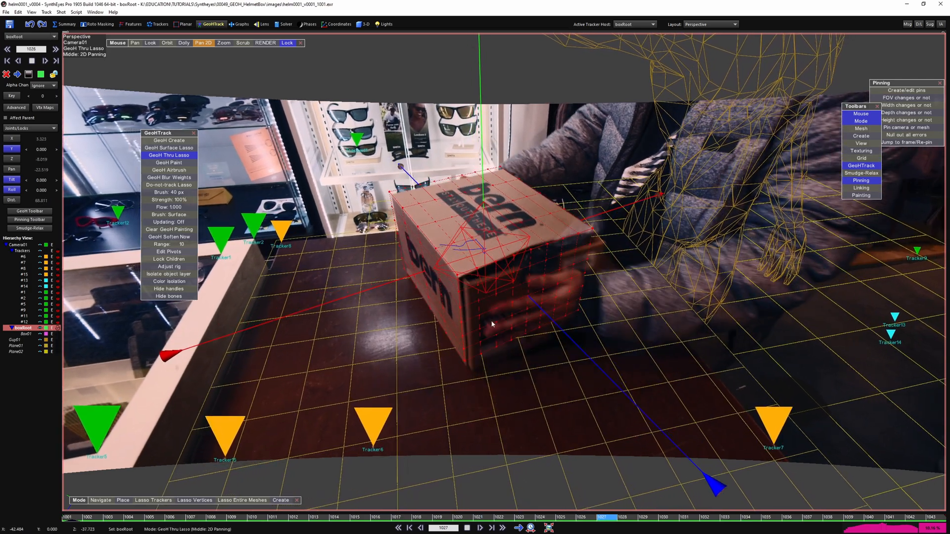
{"action": "key", "text": "space"}
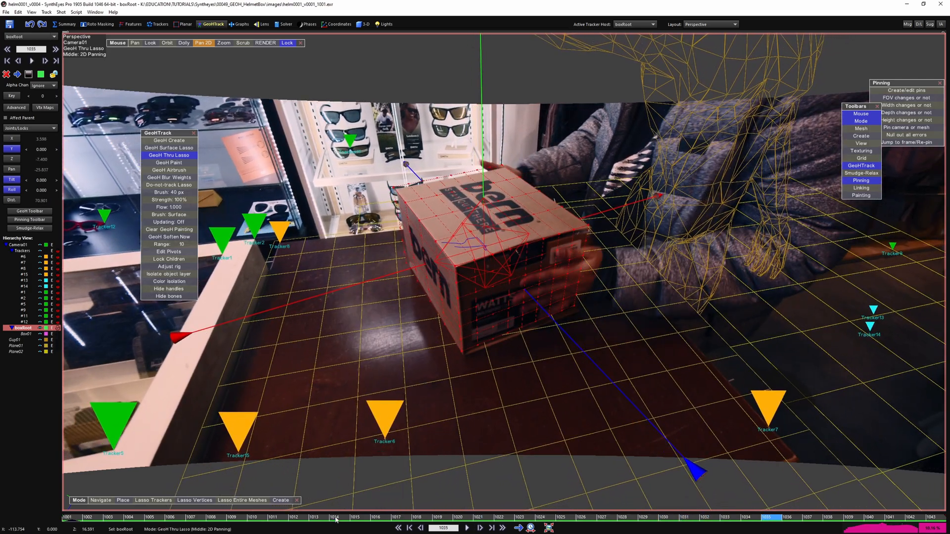
{"action": "left_click_drag", "start_coordinate": [336, 519], "coordinate": [70, 519]}
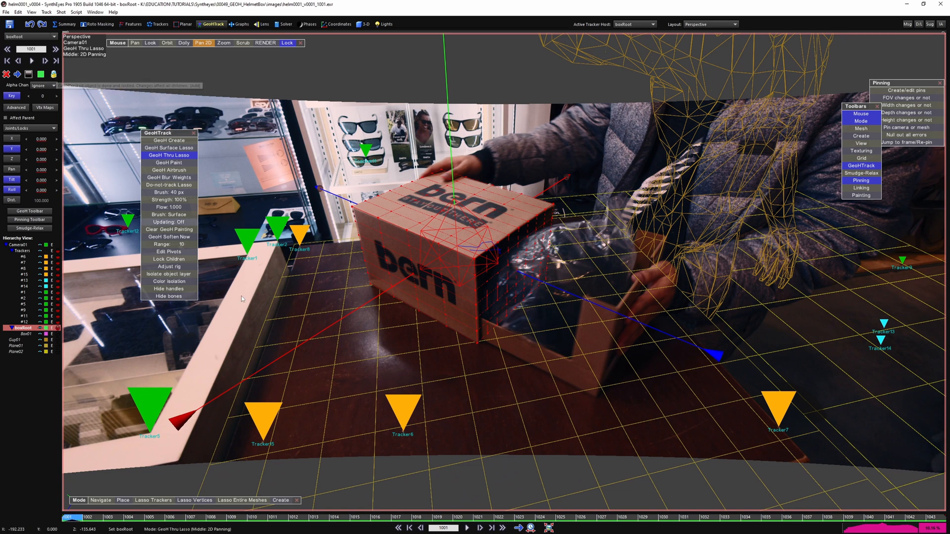
Review the constrained box track through the shot, return to frame 1001 and examine the open inner tray up close.
{"action": "left_click", "coordinate": [248, 519]}
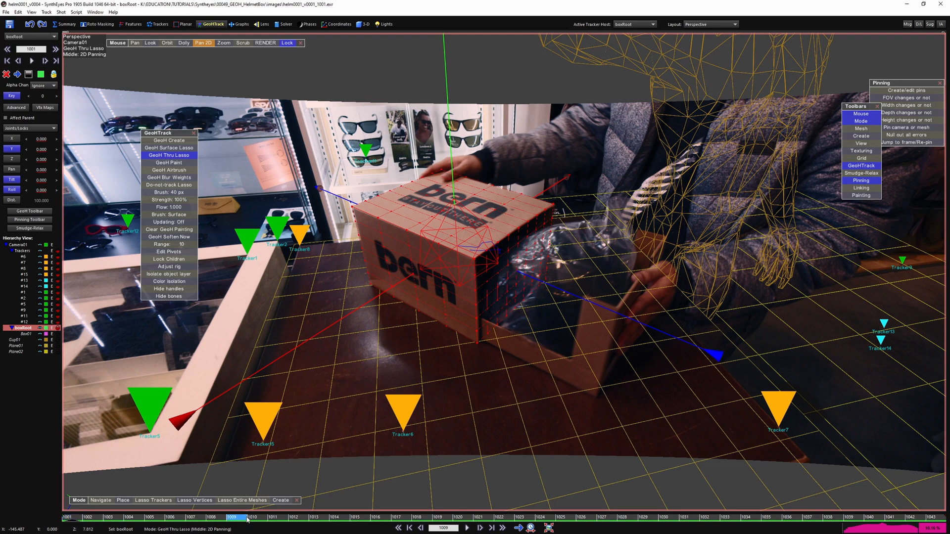
{"action": "left_click_drag", "start_coordinate": [248, 519], "coordinate": [322, 518]}
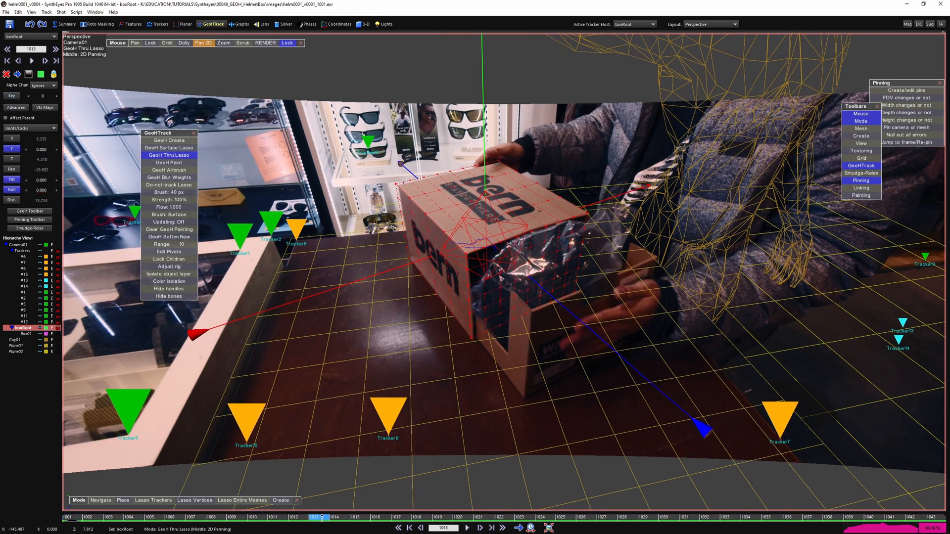
{"action": "left_click", "coordinate": [17, 75]}
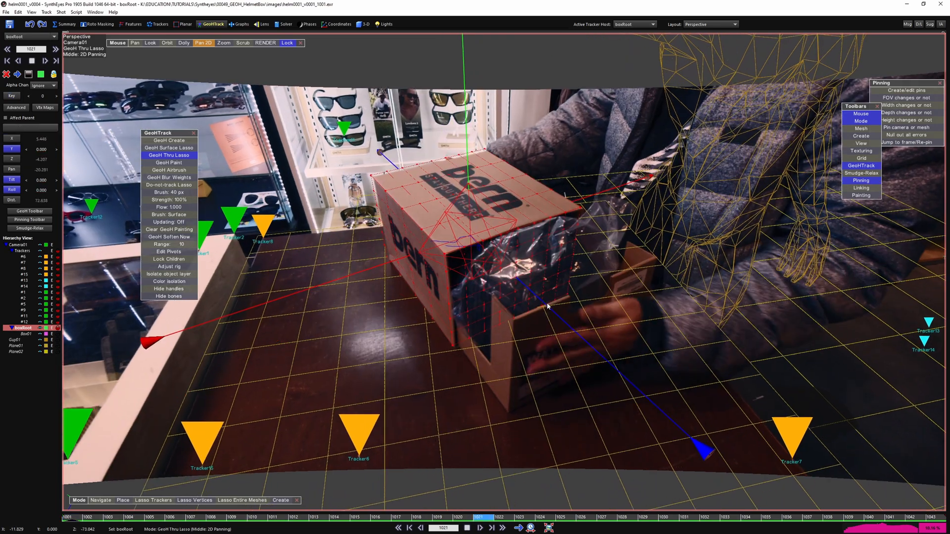
{"action": "key", "text": "shift+a"}
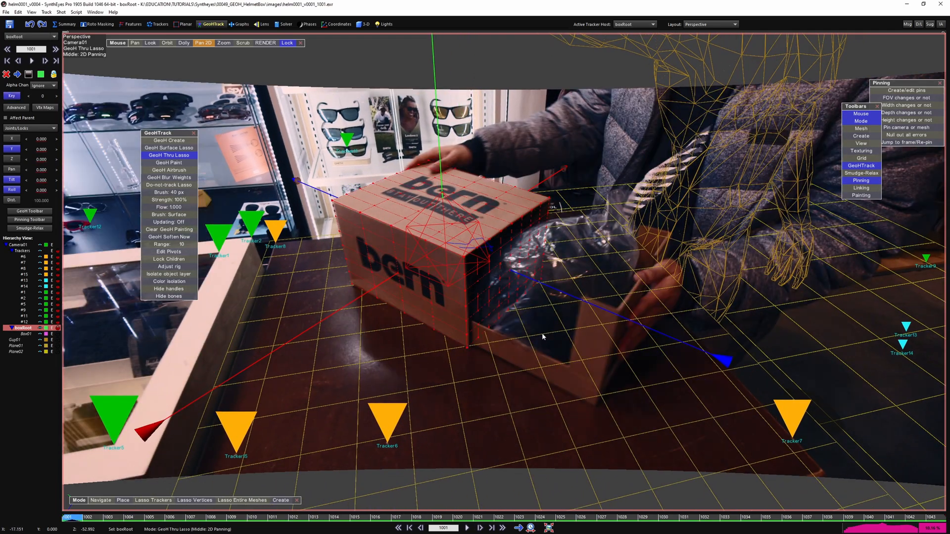
{"action": "scroll", "coordinate": [569, 324], "scroll_direction": "up", "scroll_amount": 3}
{"action": "middle_click_drag", "start_coordinate": [663, 300], "coordinate": [572, 315]}
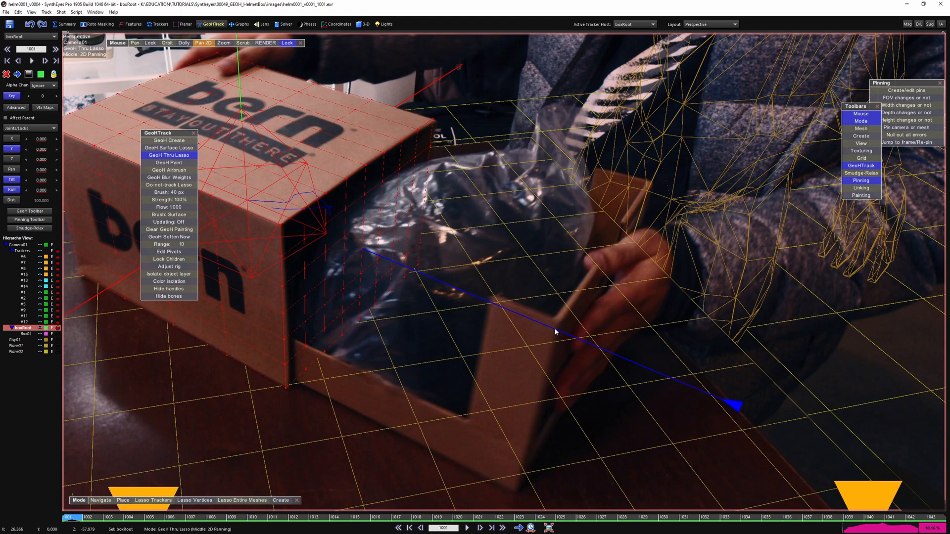
{"action": "scroll", "coordinate": [555, 331], "scroll_direction": "down", "scroll_amount": 5}
Try to track the inner tray's corner with a supervised 2D tracker in the camera view, starting at frame 1001.
{"action": "scroll", "coordinate": [553, 329], "scroll_direction": "up", "scroll_amount": 4}
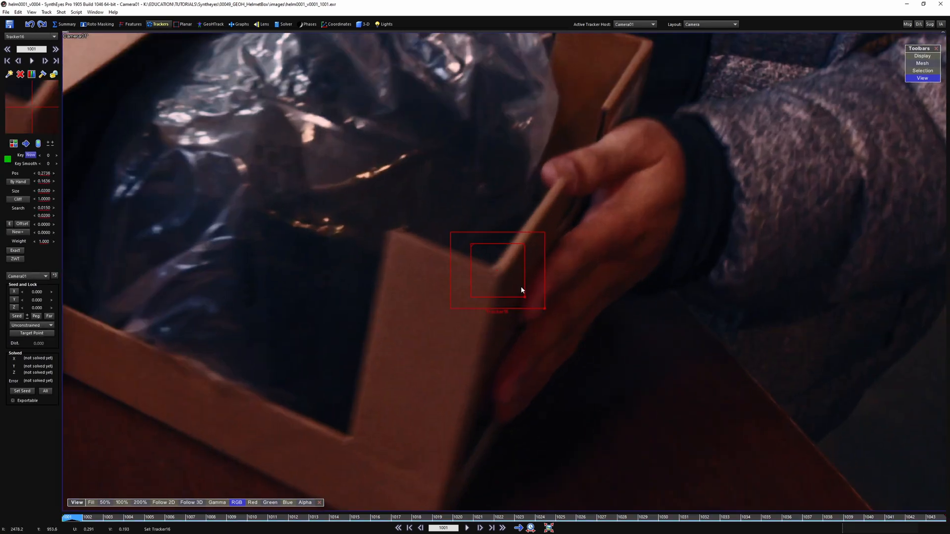
{"action": "left_click_drag", "start_coordinate": [522, 290], "coordinate": [534, 300]}
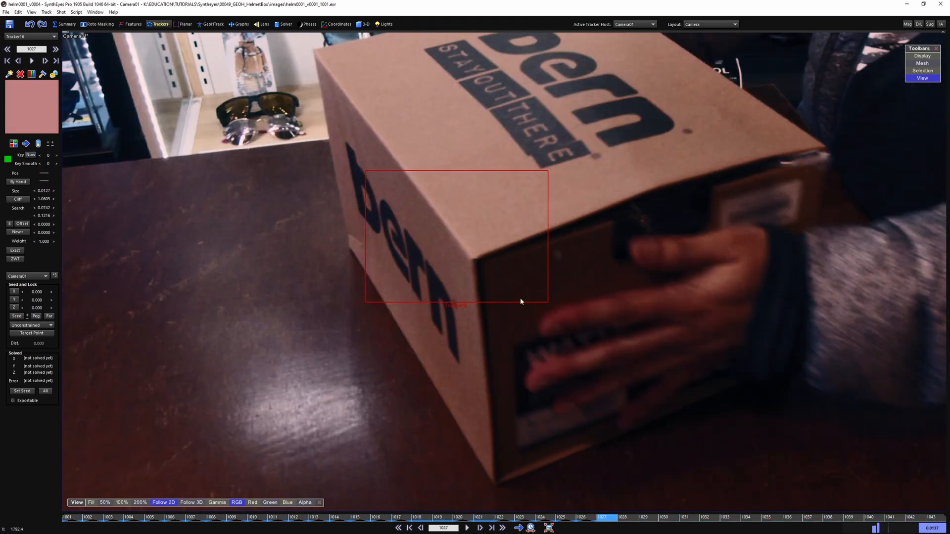
{"action": "left_click_drag", "start_coordinate": [604, 518], "coordinate": [72, 518]}
{"action": "scroll", "coordinate": [504, 272], "scroll_direction": "down", "scroll_amount": 4}
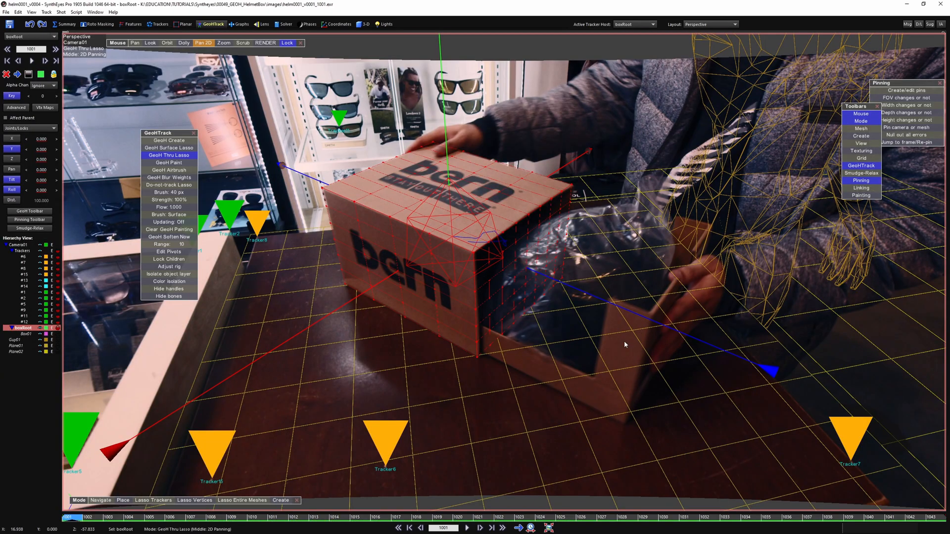
Create a child GeoH object under boxRoot on frame 1001 and place its pivot at the box's open end.
{"action": "mouse_move", "coordinate": [88, 517]}
{"action": "left_mouse_down"}
{"action": "mouse_move", "coordinate": [446, 517]}
{"action": "mouse_move", "coordinate": [72, 517]}
{"action": "left_mouse_up"}
{"action": "left_click", "coordinate": [169, 140]}
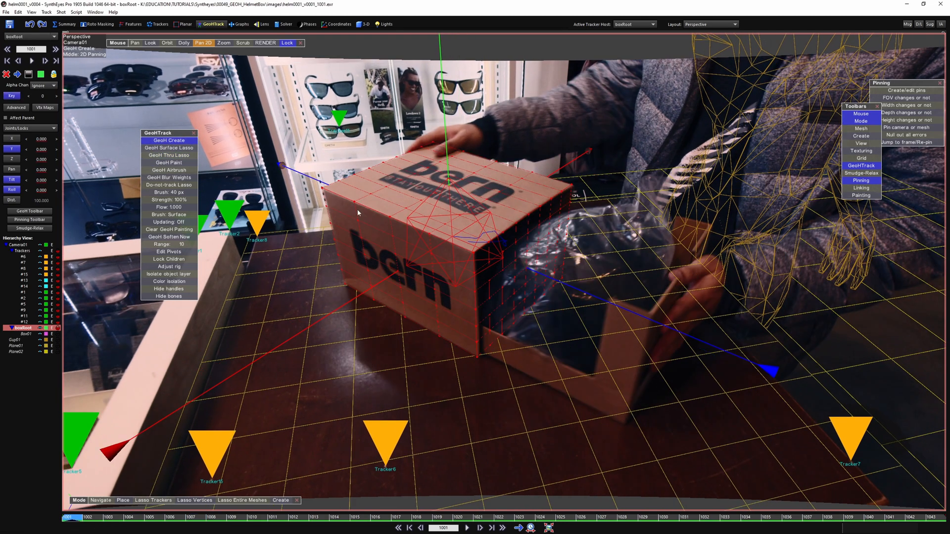
{"action": "left_click", "coordinate": [390, 203]}
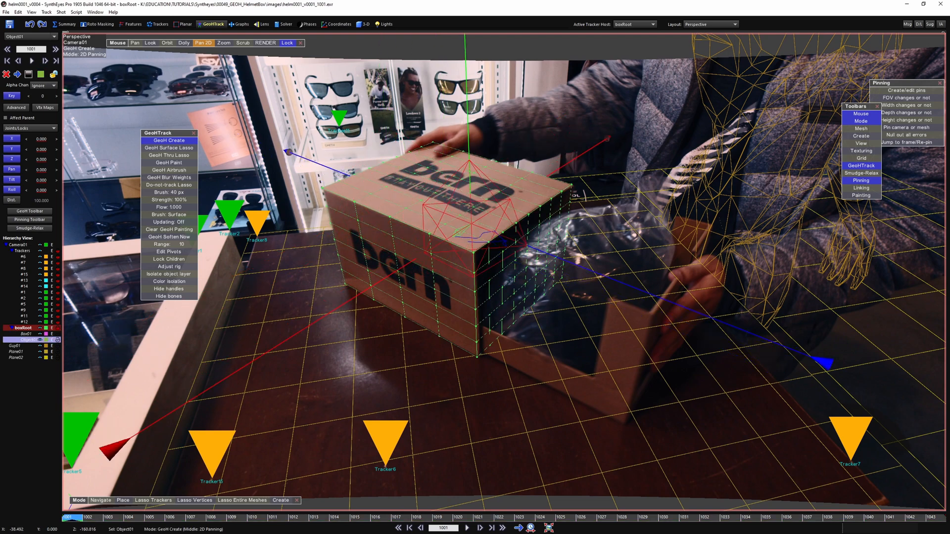
{"action": "left_click_drag", "start_coordinate": [345, 278], "coordinate": [526, 268]}
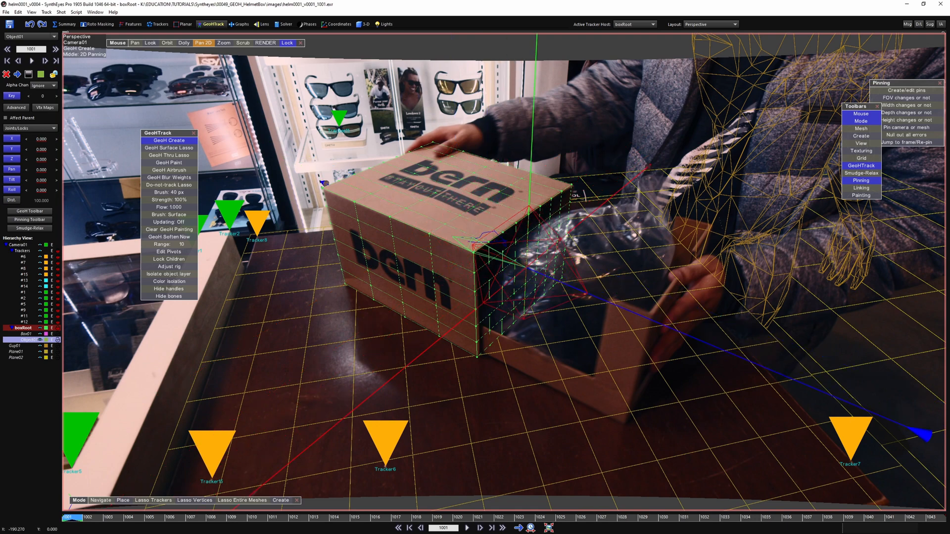
Reduce the perspective window's Object Size in the scene settings.
{"action": "left_click", "coordinate": [19, 13]}
{"action": "left_click", "coordinate": [43, 243]}
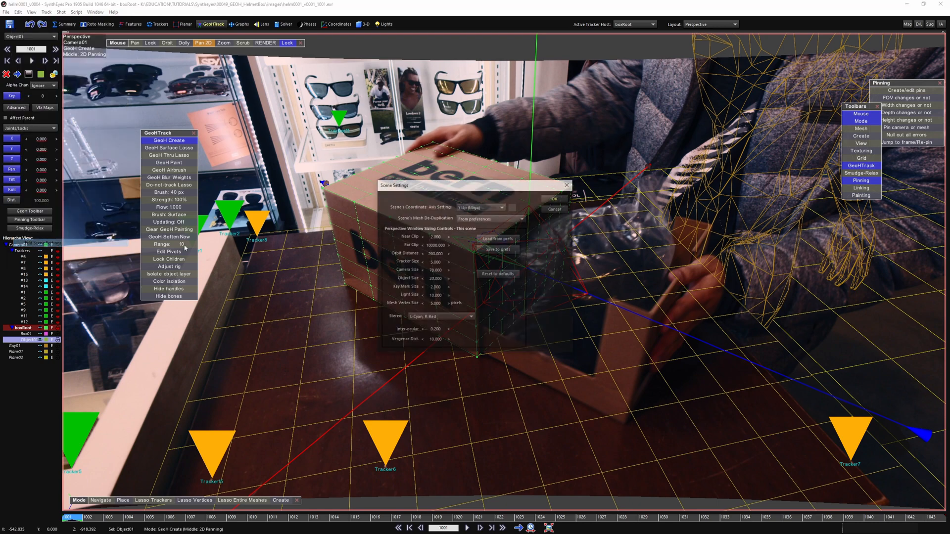
{"action": "left_click_drag", "start_coordinate": [448, 184], "coordinate": [676, 184]}
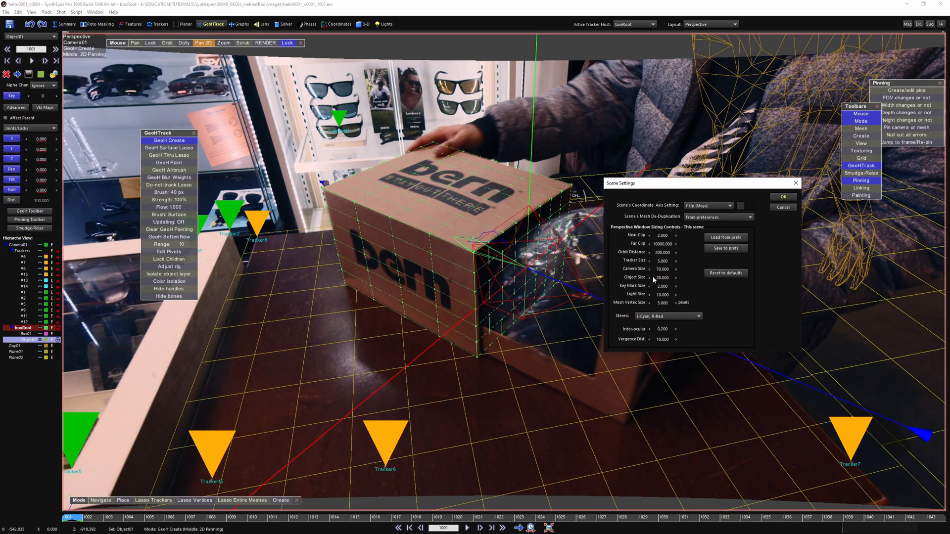
{"action": "left_click_drag", "start_coordinate": [661, 279], "coordinate": [634, 279]}
{"action": "left_click", "coordinate": [783, 197]}
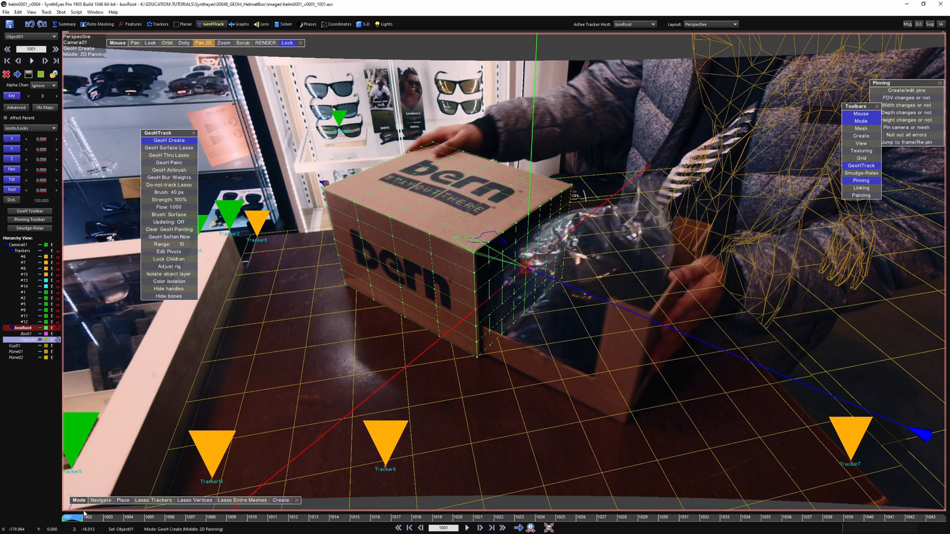
Play the shot to check that the child object follows the box, and return to frame 1001.
{"action": "left_click_drag", "start_coordinate": [84, 514], "coordinate": [51, 509]}
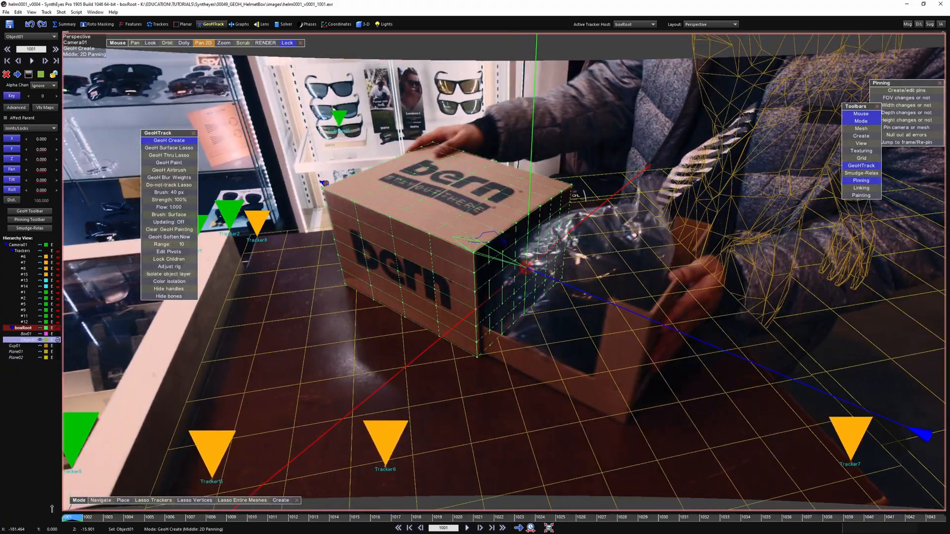
{"action": "left_click", "coordinate": [466, 527]}
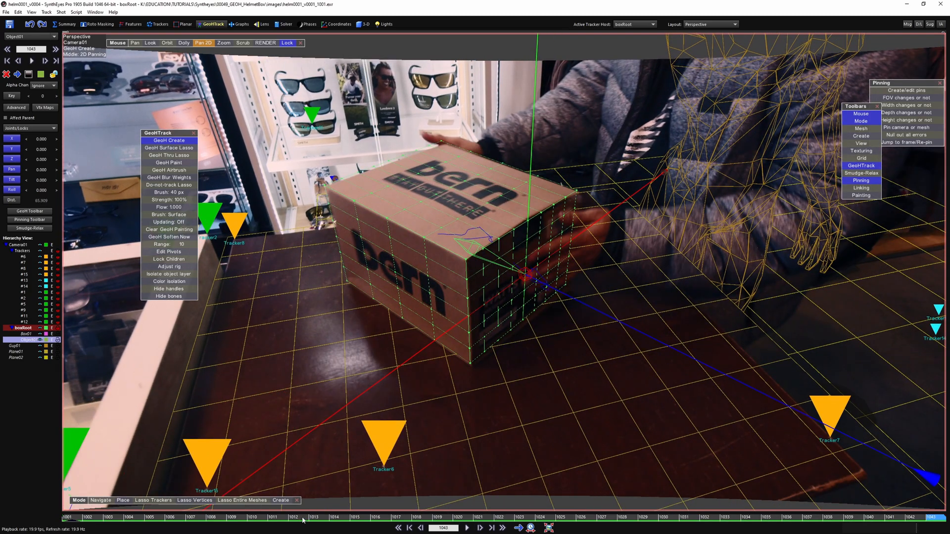
{"action": "left_click_drag", "start_coordinate": [304, 519], "coordinate": [69, 524]}
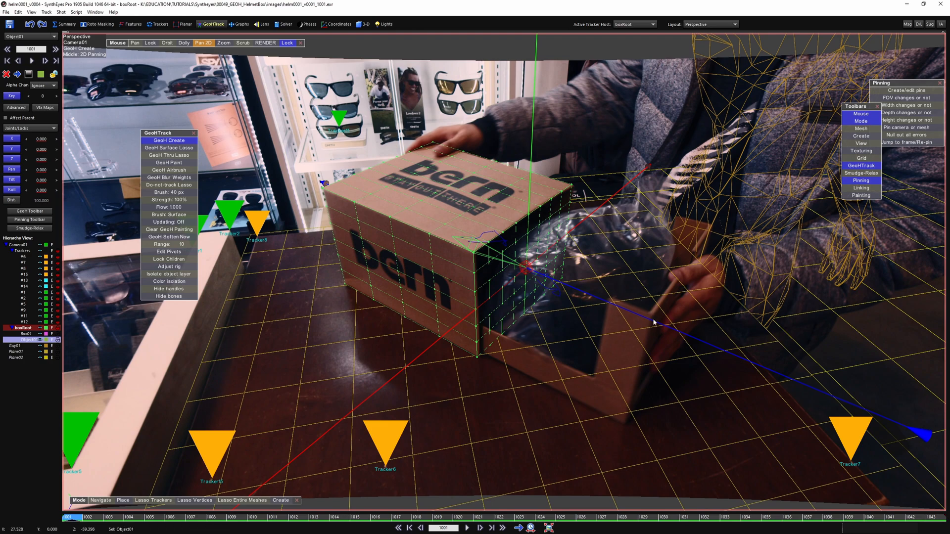
{"action": "mouse_move", "coordinate": [75, 517]}
{"action": "left_mouse_down"}
{"action": "mouse_move", "coordinate": [610, 525]}
{"action": "mouse_move", "coordinate": [72, 525]}
{"action": "left_mouse_up"}
Duplicate the Box01 mesh once with the Duplicate Mesh script, naming the copy shelfyThing.
{"action": "scroll", "coordinate": [473, 242], "scroll_direction": "up", "scroll_amount": 2}
{"action": "scroll", "coordinate": [468, 237], "scroll_direction": "up", "scroll_amount": 1}
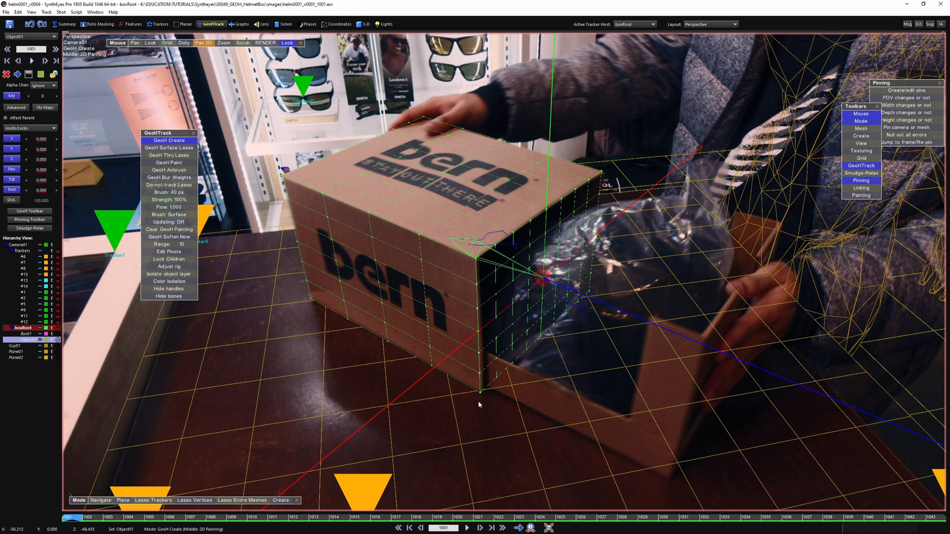
{"action": "left_click", "coordinate": [25, 334]}
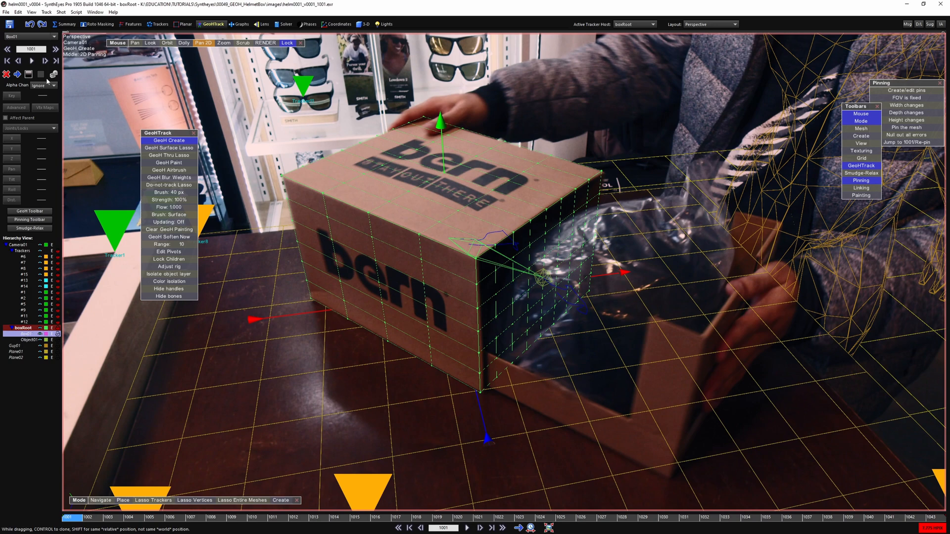
{"action": "left_click", "coordinate": [76, 12]}
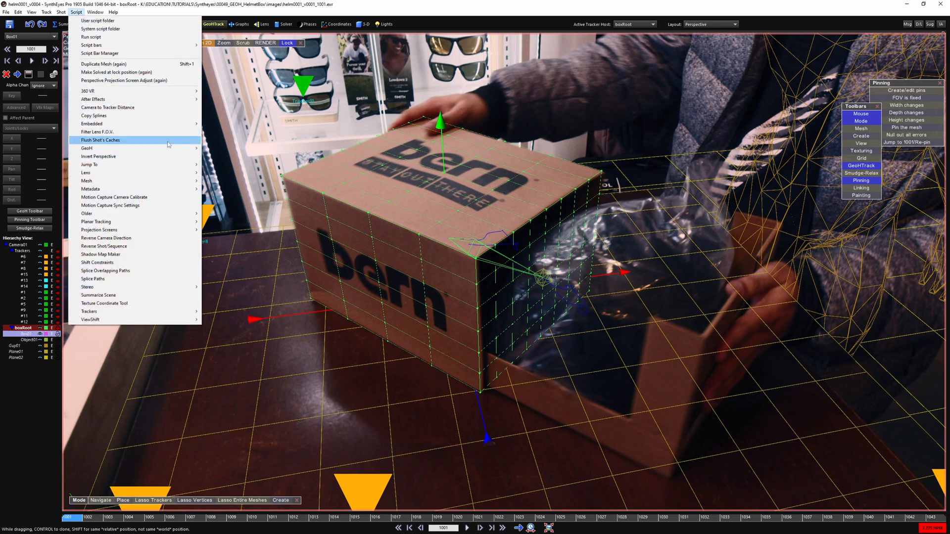
{"action": "mouse_move", "coordinate": [174, 181]}
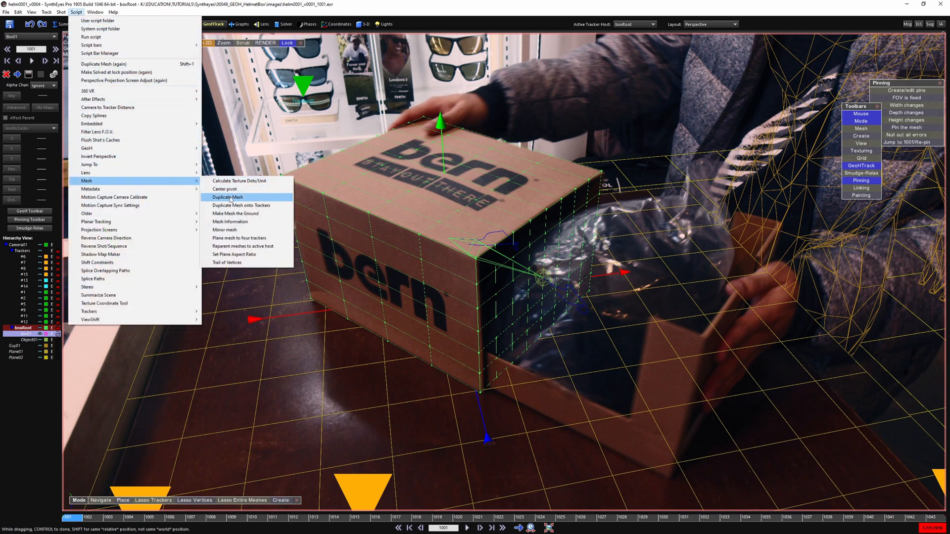
{"action": "left_click", "coordinate": [229, 198]}
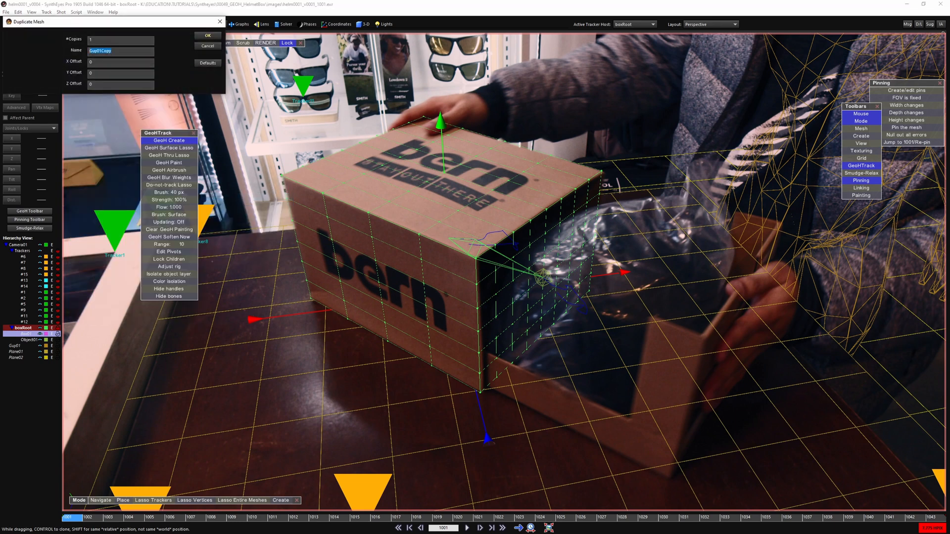
{"action": "key", "text": "BackSpace"}
{"action": "type", "text": "shelfy1"}
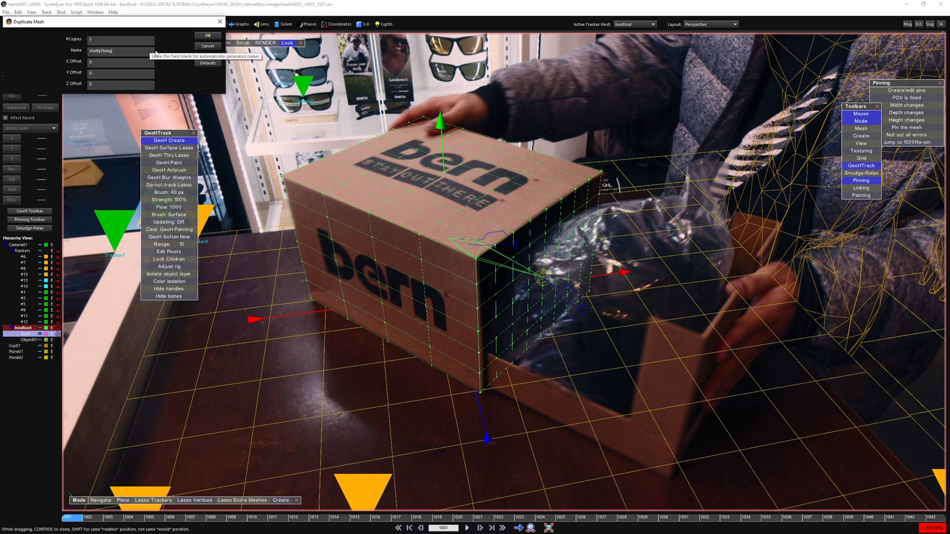
{"action": "left_click", "coordinate": [208, 35]}
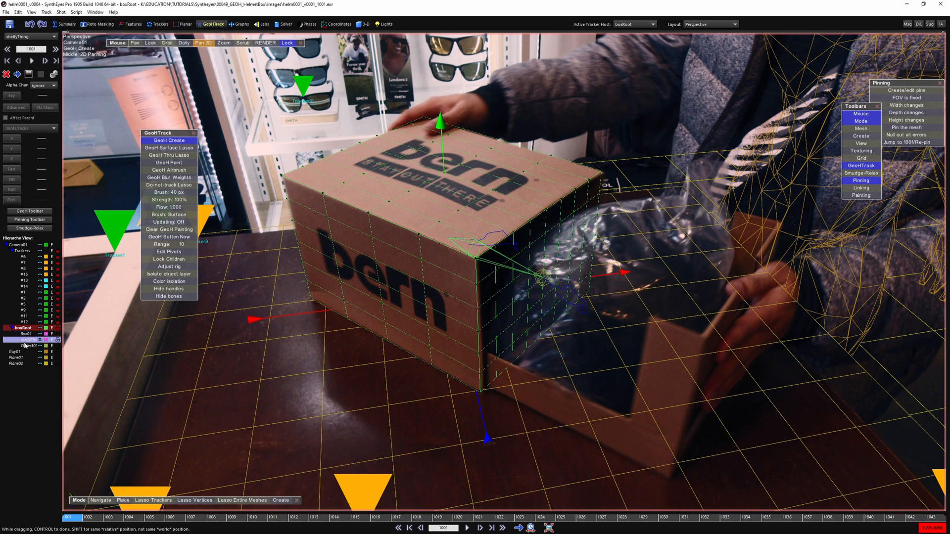
Rename the child object Object01 to shelfyObject and parent the shelfyThing mesh under it.
{"action": "left_click", "coordinate": [27, 346]}
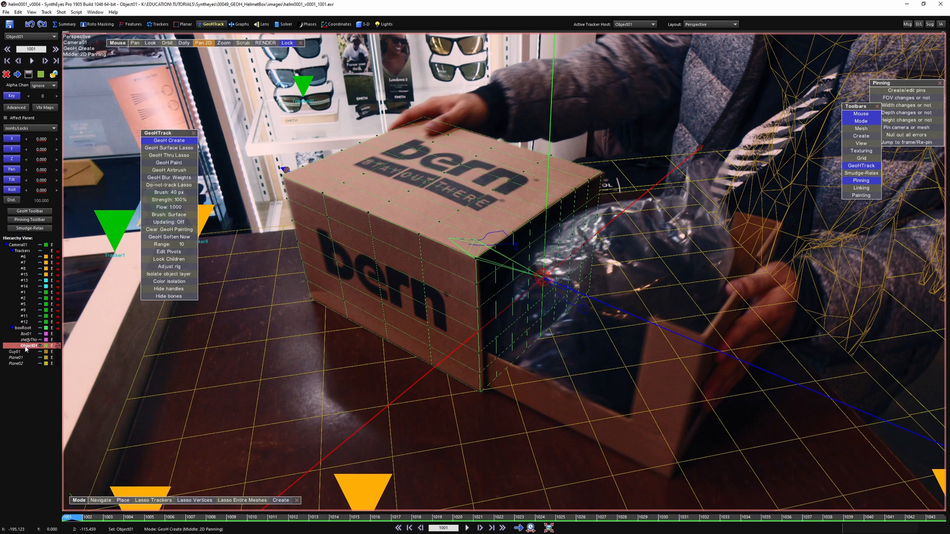
{"action": "left_click", "coordinate": [24, 328]}
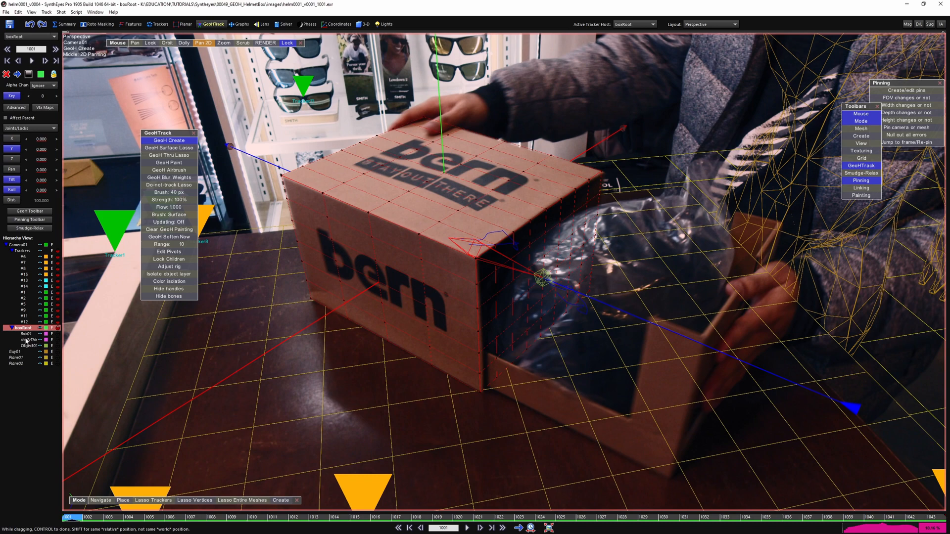
{"action": "left_click", "coordinate": [27, 346]}
{"action": "double_click", "coordinate": [27, 346]}
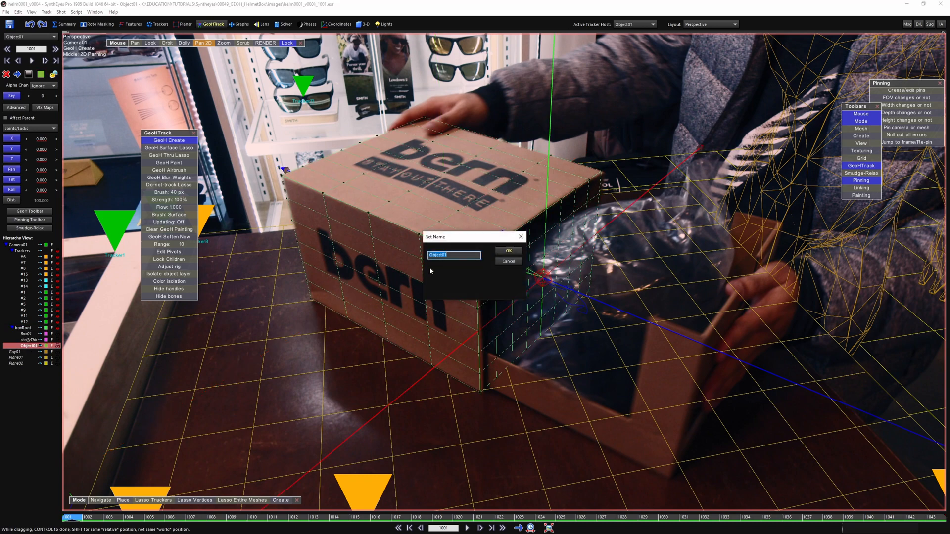
{"action": "type", "text": "shelfyObject"}
{"action": "key", "text": "Return"}
{"action": "left_click", "coordinate": [27, 340]}
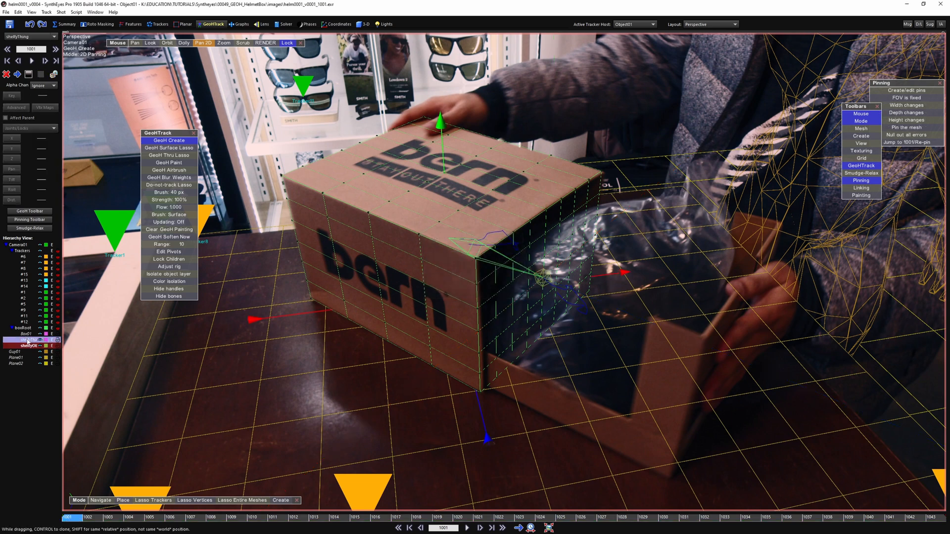
{"action": "left_click_drag", "start_coordinate": [27, 340], "coordinate": [25, 350]}
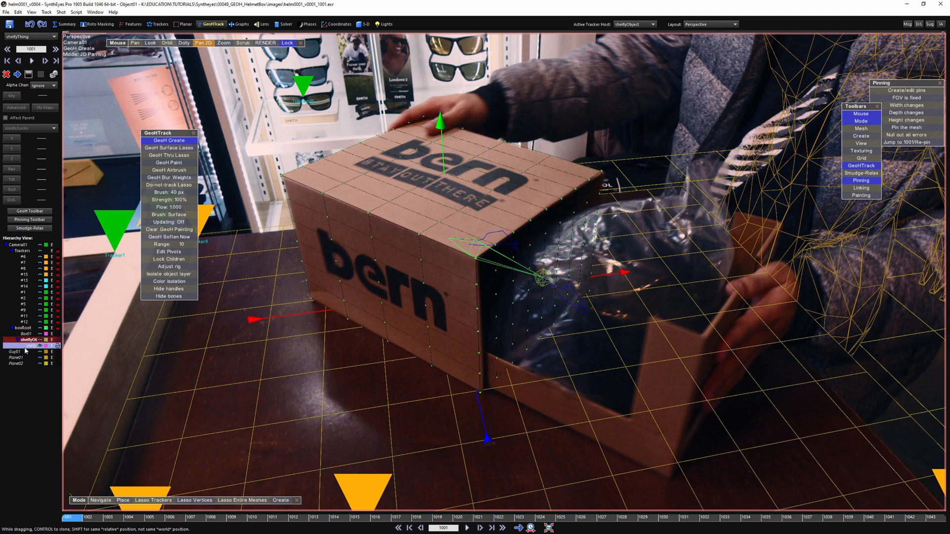
Try offsetting shelfyObject to X -20.750 and surface-lassoing its displaced mesh, and undo these changes.
{"action": "left_click", "coordinate": [29, 340]}
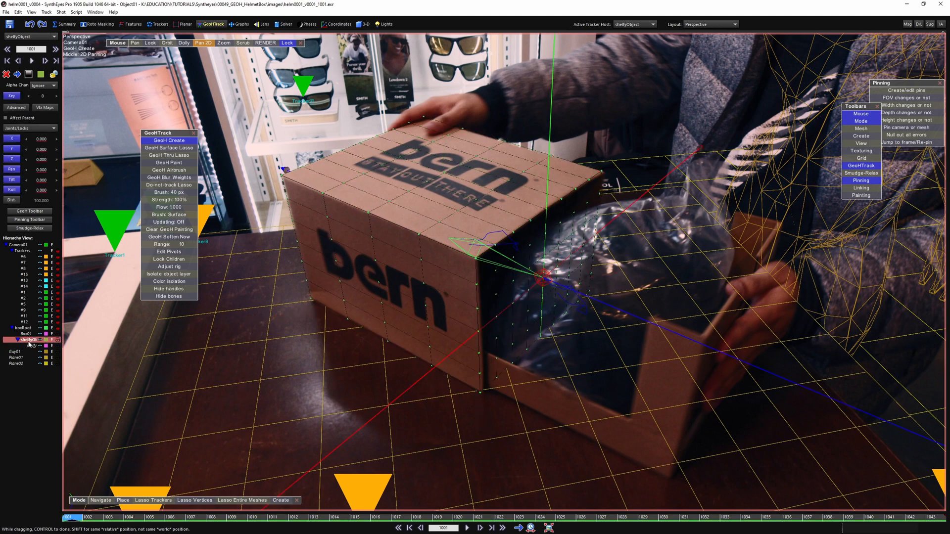
{"action": "mouse_move", "coordinate": [40, 142]}
{"action": "left_mouse_down"}
{"action": "mouse_move", "coordinate": [25, 142]}
{"action": "mouse_move", "coordinate": [90, 142]}
{"action": "mouse_move", "coordinate": [27, 142]}
{"action": "left_mouse_up"}
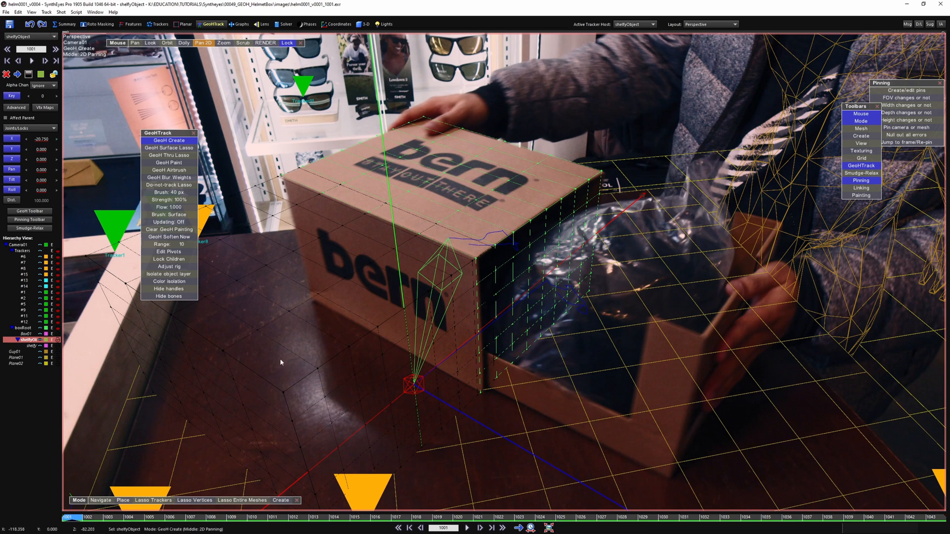
{"action": "left_click", "coordinate": [169, 148]}
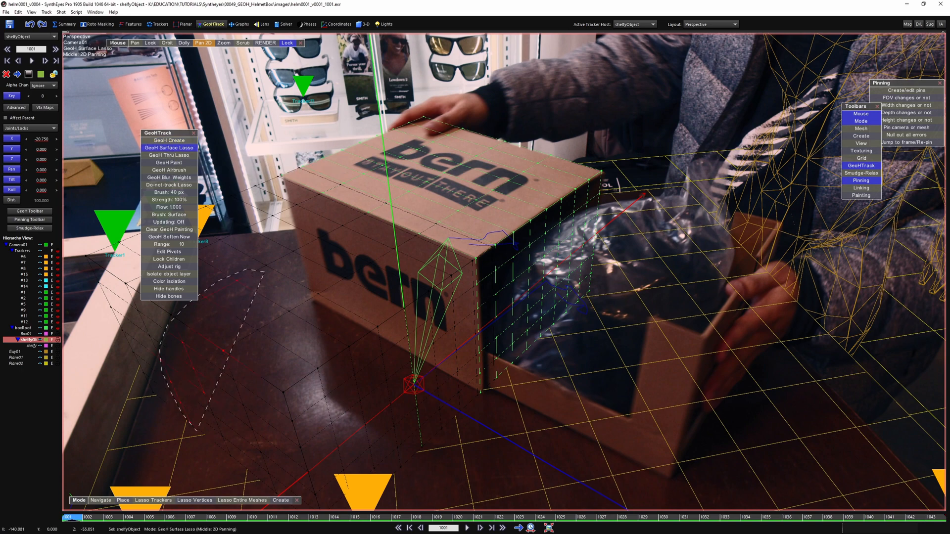
{"action": "mouse_move", "coordinate": [198, 429]}
{"action": "left_mouse_down"}
{"action": "mouse_move", "coordinate": [410, 395]}
{"action": "mouse_move", "coordinate": [391, 382]}
{"action": "left_mouse_up"}
{"action": "mouse_move", "coordinate": [230, 302]}
{"action": "left_mouse_down"}
{"action": "mouse_move", "coordinate": [300, 418]}
{"action": "mouse_move", "coordinate": [325, 347]}
{"action": "mouse_move", "coordinate": [302, 266]}
{"action": "left_mouse_up"}
{"action": "left_click", "coordinate": [285, 308]}
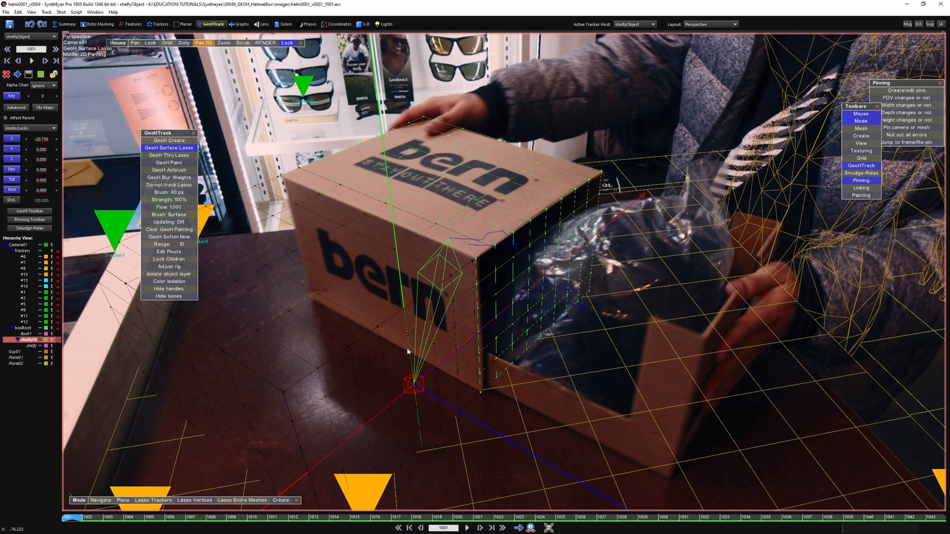
{"action": "key", "text": "ctrl+z"}
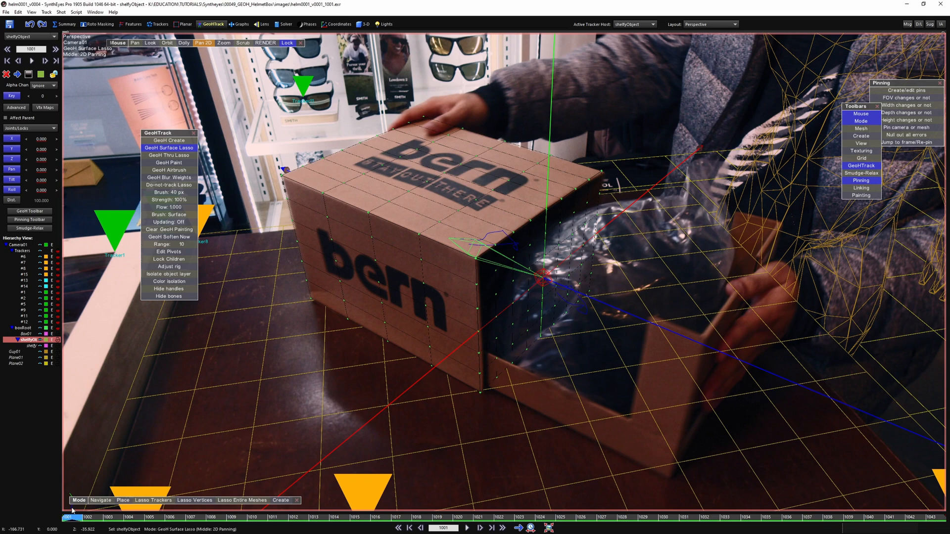
Go to frame 1026 and uniformly scale the shelfyThing mesh down slightly so it is smaller than the outer box.
{"action": "left_click_drag", "start_coordinate": [73, 509], "coordinate": [582, 500]}
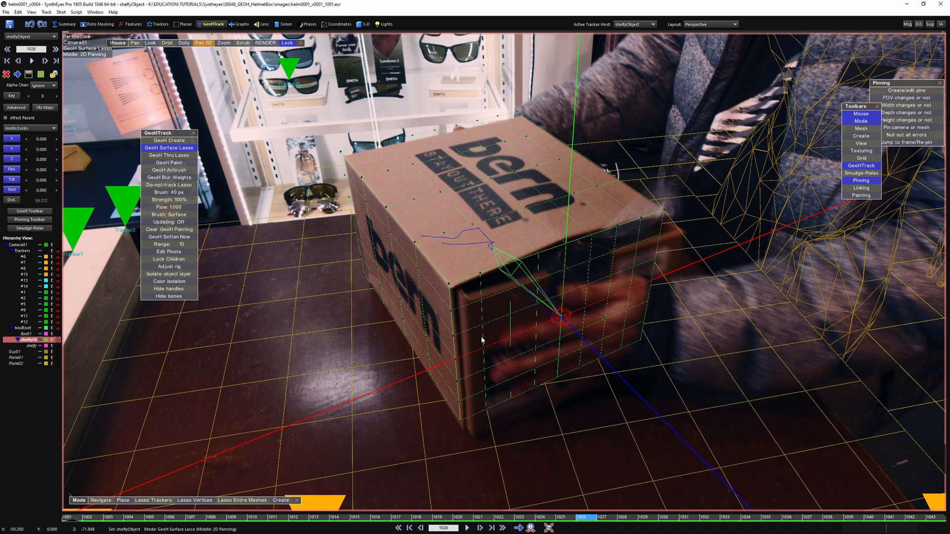
{"action": "left_click", "coordinate": [28, 346]}
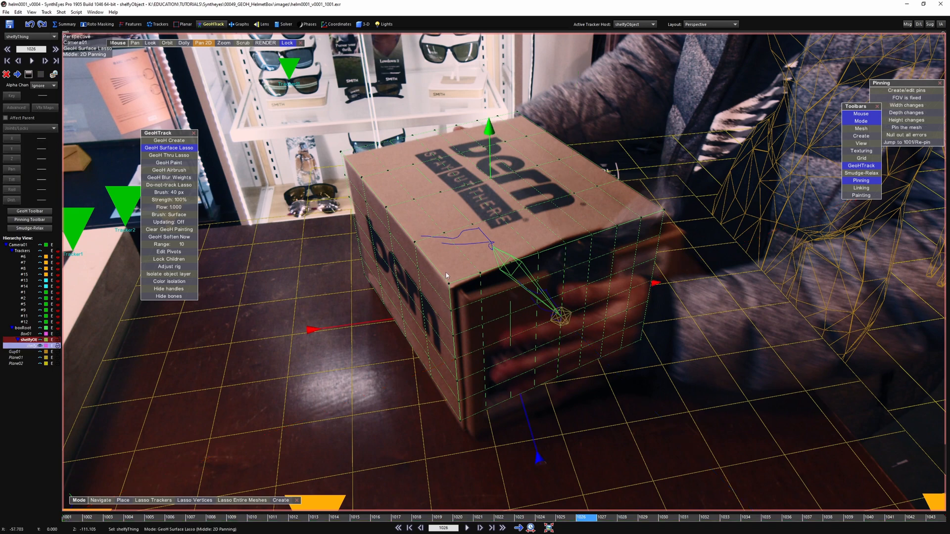
{"action": "key", "text": "7"}
{"action": "scroll", "coordinate": [570, 357], "scroll_direction": "up", "scroll_amount": 4}
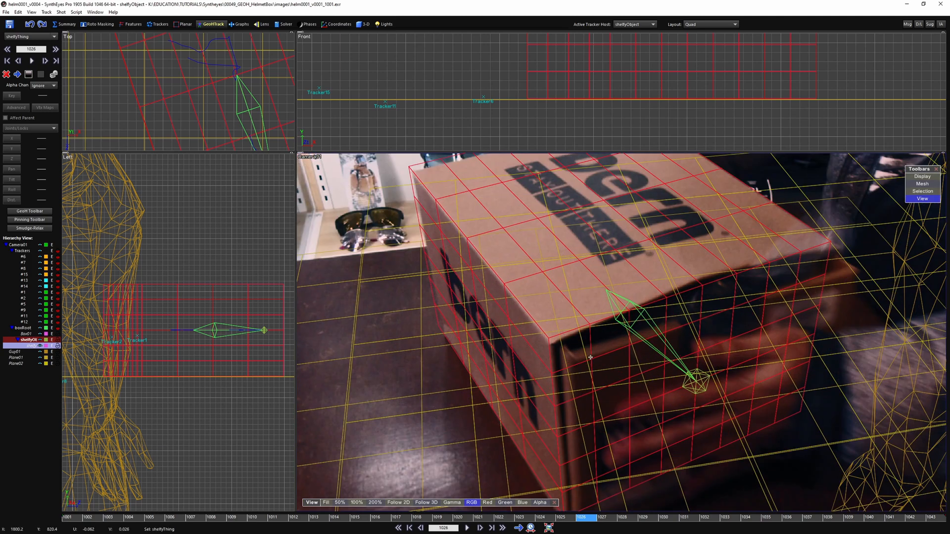
{"action": "middle_click_drag", "start_coordinate": [569, 362], "coordinate": [505, 336]}
{"action": "left_click", "coordinate": [363, 24]}
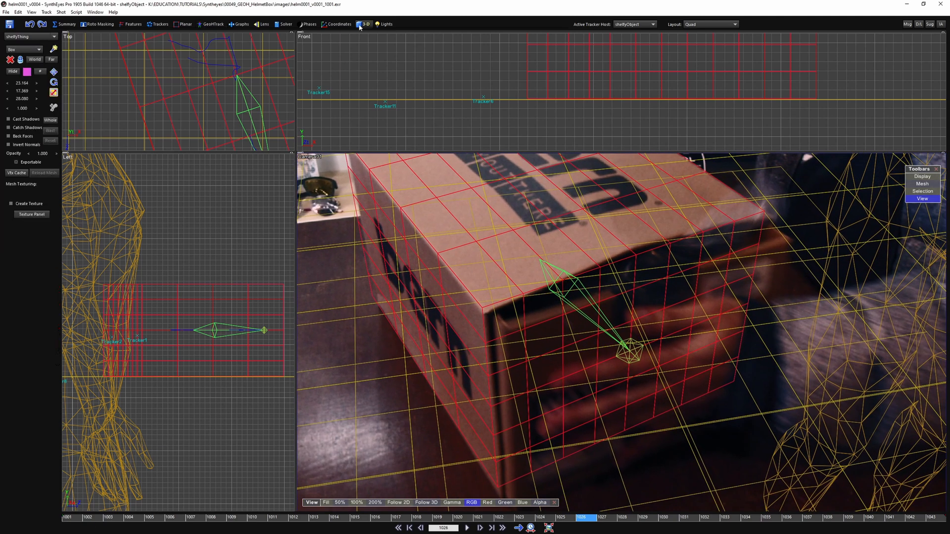
{"action": "left_click_drag", "start_coordinate": [20, 107], "coordinate": [16, 106]}
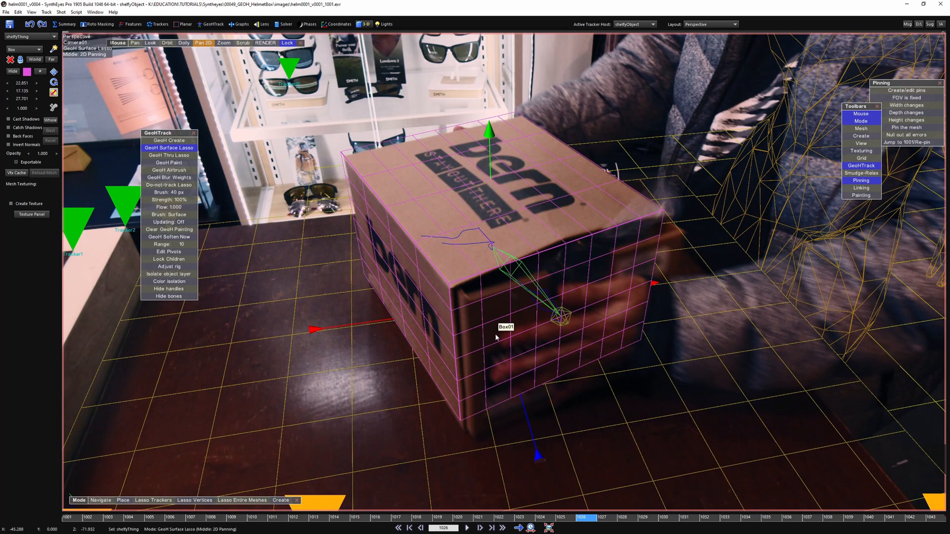
Offset shelfyObject's Z joint to -2.250 at frame 1026 to line the mesh up with the tray's front face.
{"action": "left_click", "coordinate": [215, 25]}
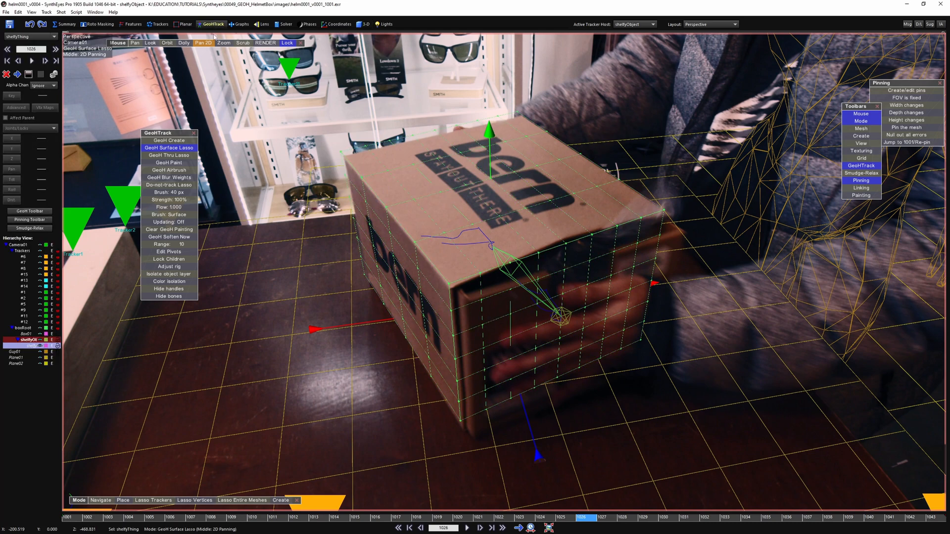
{"action": "left_click", "coordinate": [29, 340]}
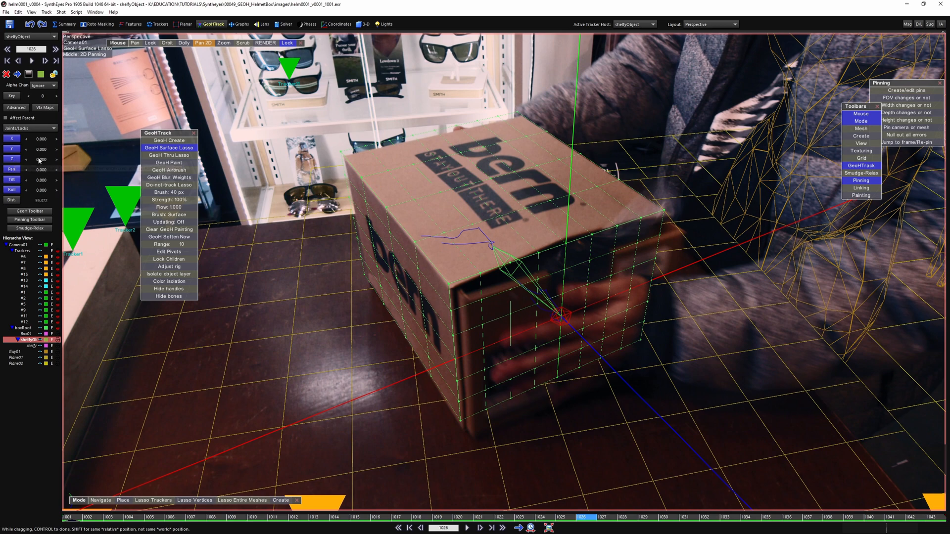
{"action": "left_click_drag", "start_coordinate": [42, 160], "coordinate": [23, 161]}
{"action": "scroll", "coordinate": [480, 261], "scroll_direction": "up", "scroll_amount": 5}
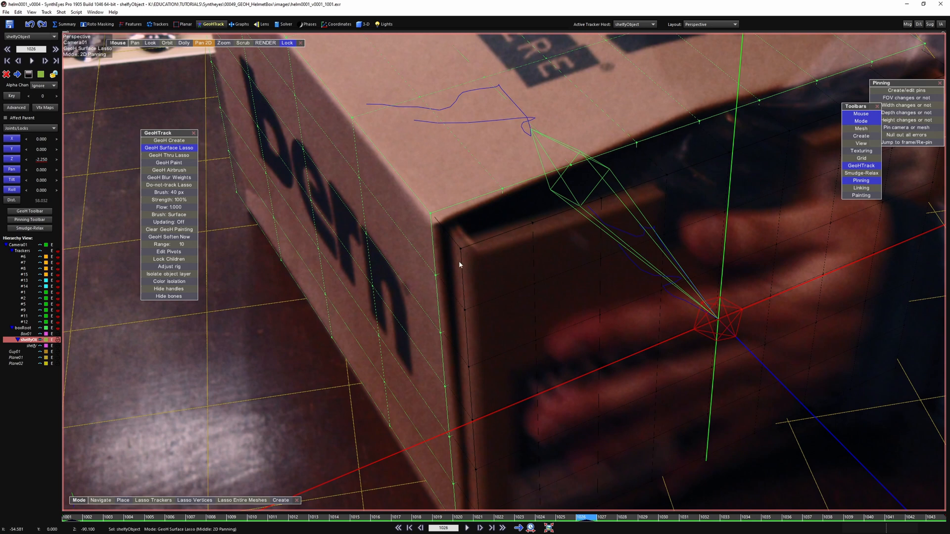
{"action": "scroll", "coordinate": [481, 278], "scroll_direction": "down", "scroll_amount": 5}
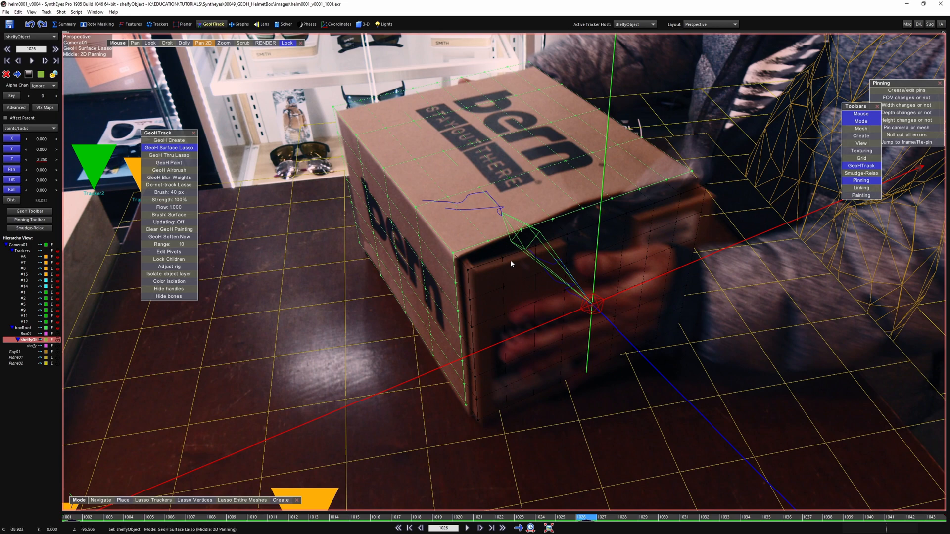
{"action": "scroll", "coordinate": [512, 264], "scroll_direction": "up", "scroll_amount": 2}
{"action": "scroll", "coordinate": [462, 247], "scroll_direction": "down", "scroll_amount": 2}
{"action": "middle_click_drag", "start_coordinate": [490, 260], "coordinate": [426, 261]}
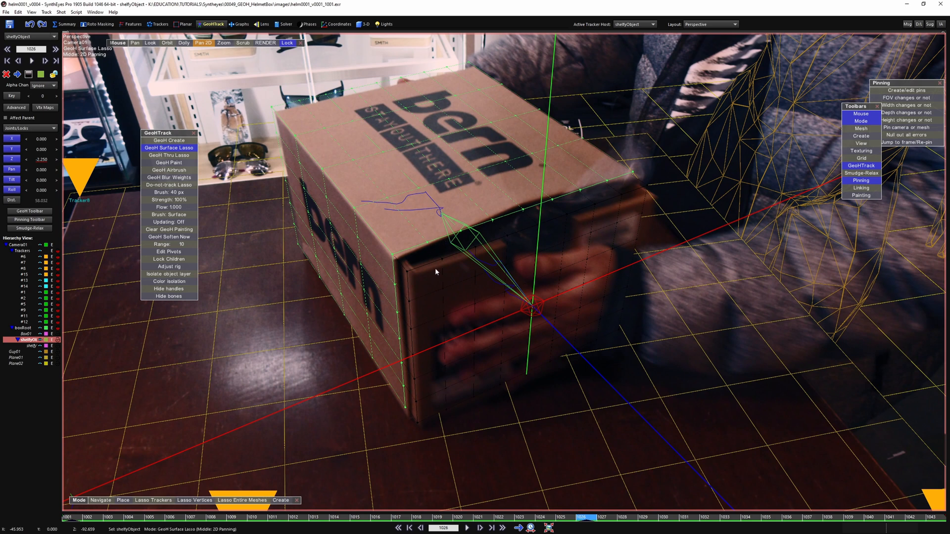
Under Camera01, place a tracker on the upper front corner of the sliding tray, track it through the shot from frame 1001, and lock it.
{"action": "left_click", "coordinate": [25, 322]}
{"action": "scroll", "coordinate": [394, 314], "scroll_direction": "down", "scroll_amount": 10}
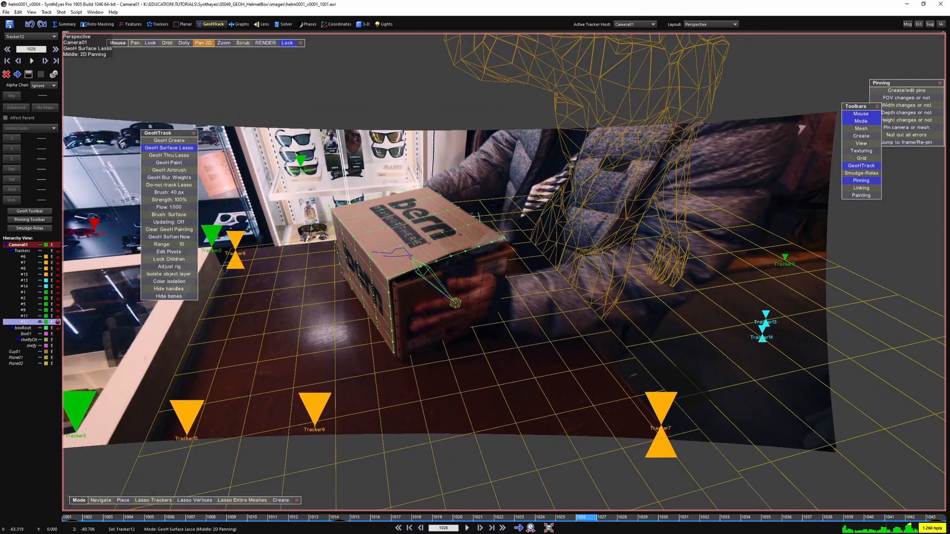
{"action": "scroll", "coordinate": [395, 315], "scroll_direction": "up", "scroll_amount": 7}
{"action": "key", "text": "m"}
{"action": "scroll", "coordinate": [429, 304], "scroll_direction": "down", "scroll_amount": 7}
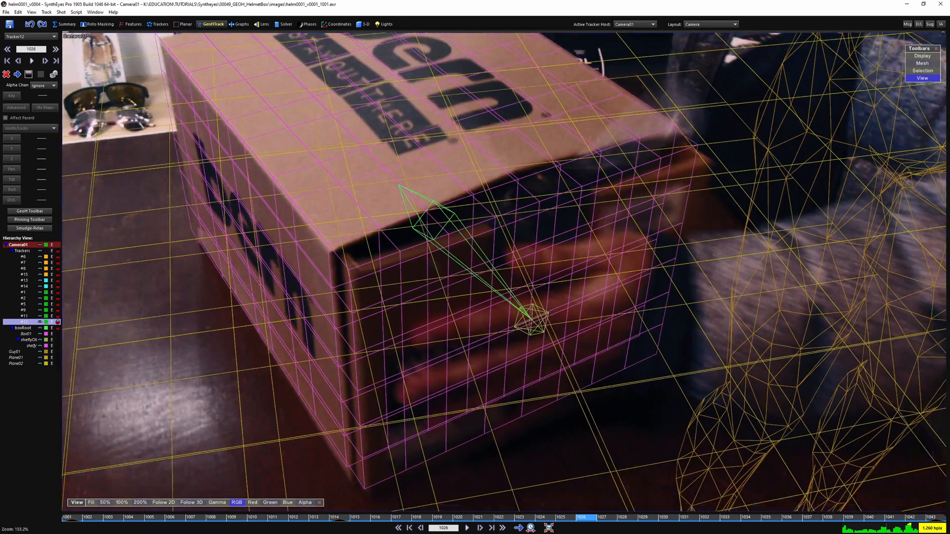
{"action": "left_click_drag", "start_coordinate": [572, 514], "coordinate": [314, 517]}
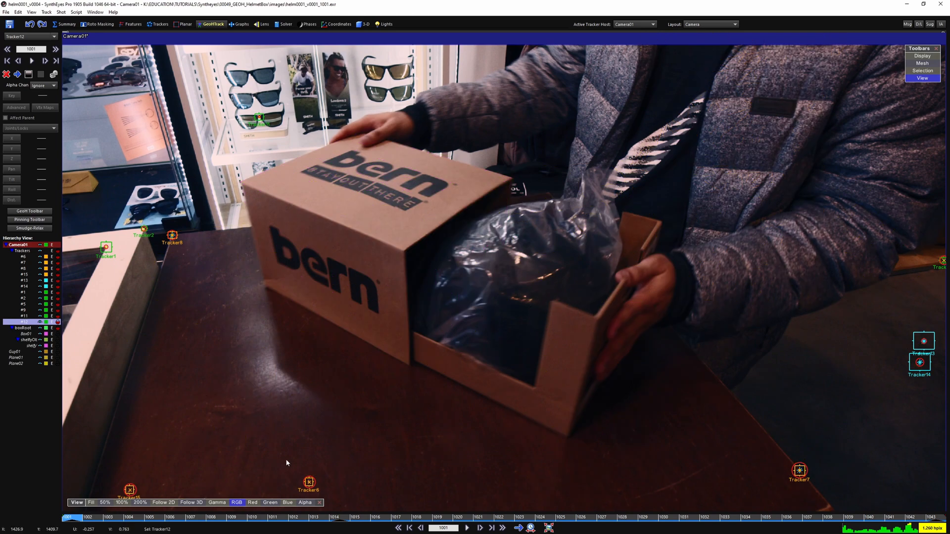
{"action": "left_click_drag", "start_coordinate": [106, 519], "coordinate": [139, 491]}
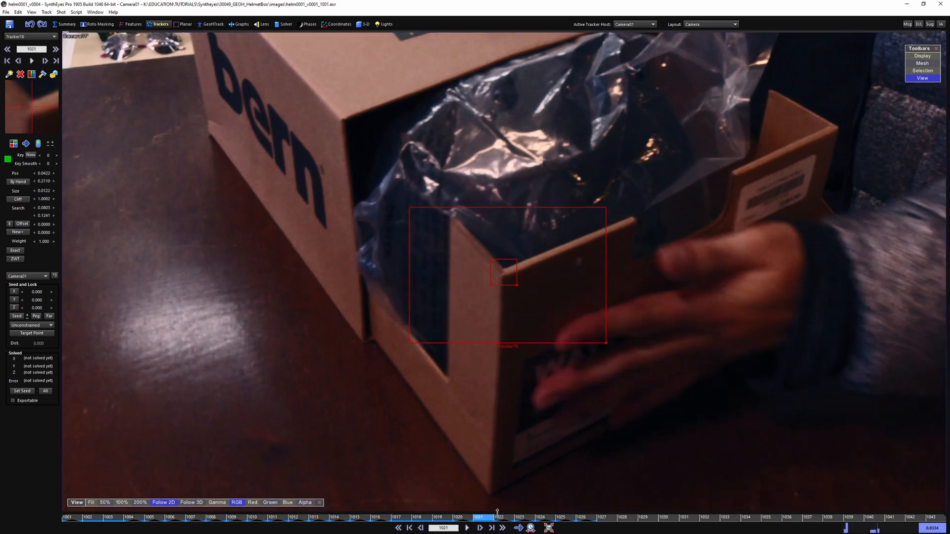
{"action": "left_click_drag", "start_coordinate": [497, 511], "coordinate": [67, 512]}
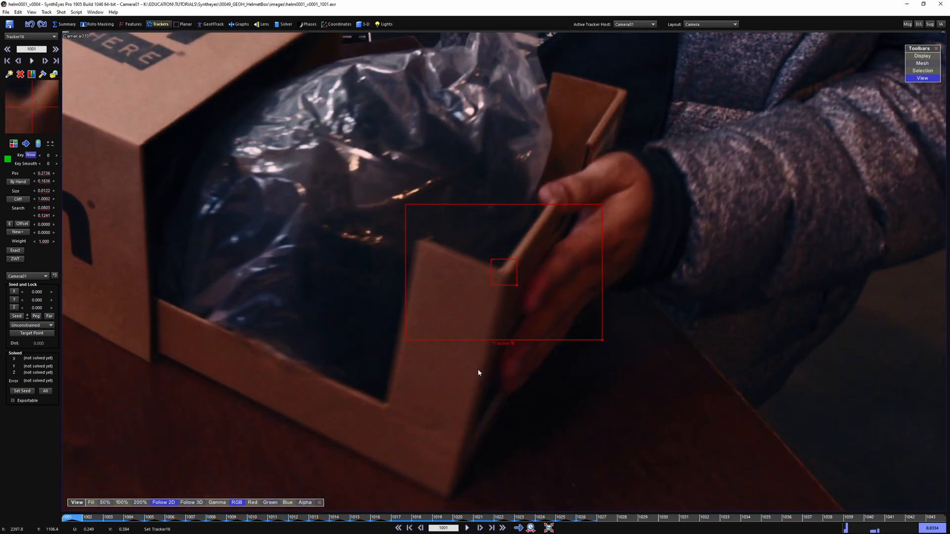
{"action": "scroll", "coordinate": [572, 326], "scroll_direction": "down", "scroll_amount": 3}
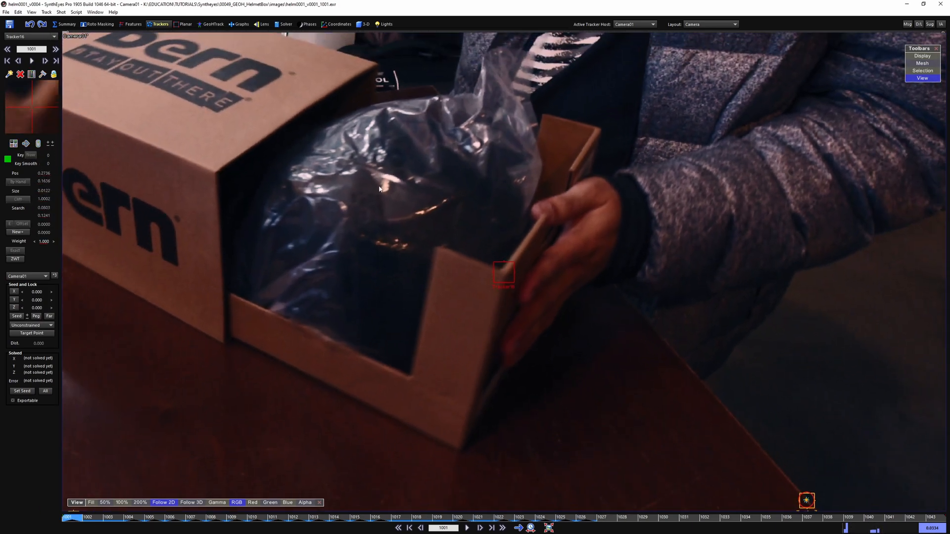
Return to the GeoHTrack room at frame 1026 and move Tracker16 from Camera01 to shelfyObject.
{"action": "left_click", "coordinate": [212, 26]}
{"action": "scroll", "coordinate": [465, 263], "scroll_direction": "up", "scroll_amount": 4}
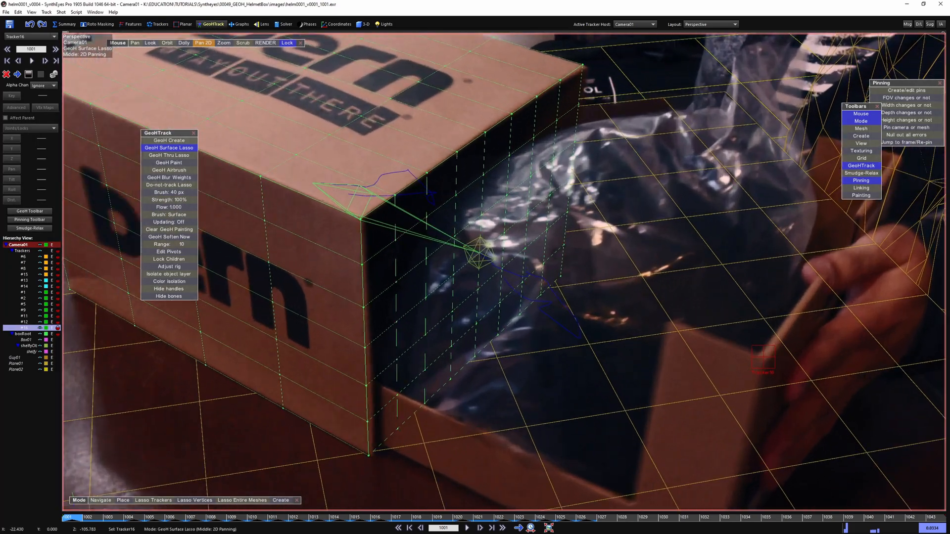
{"action": "left_click_drag", "start_coordinate": [118, 518], "coordinate": [589, 497]}
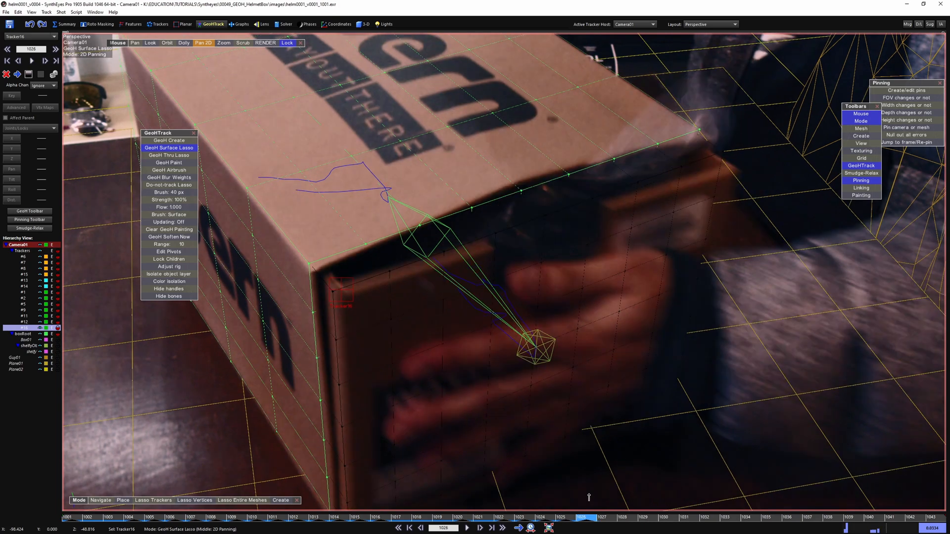
{"action": "scroll", "coordinate": [445, 350], "scroll_direction": "down", "scroll_amount": 1}
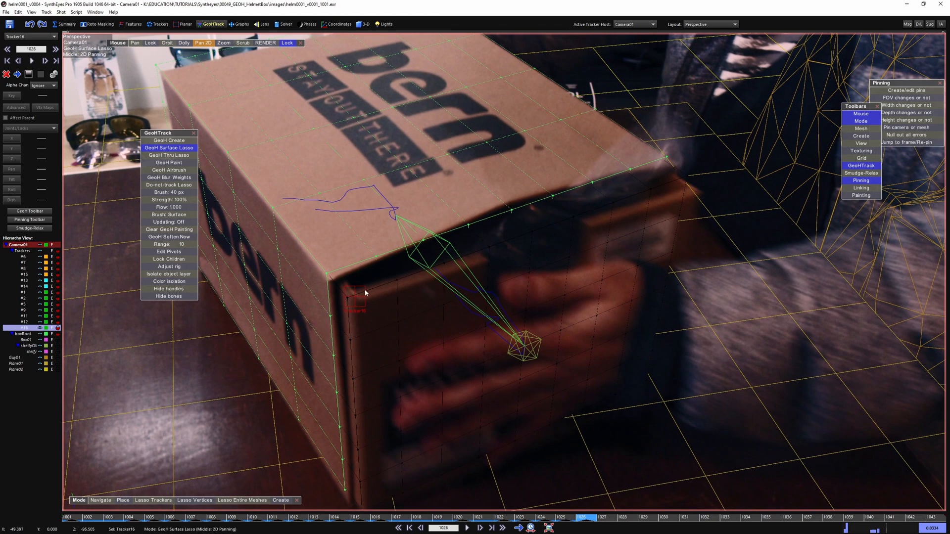
{"action": "scroll", "coordinate": [337, 311], "scroll_direction": "up", "scroll_amount": 2}
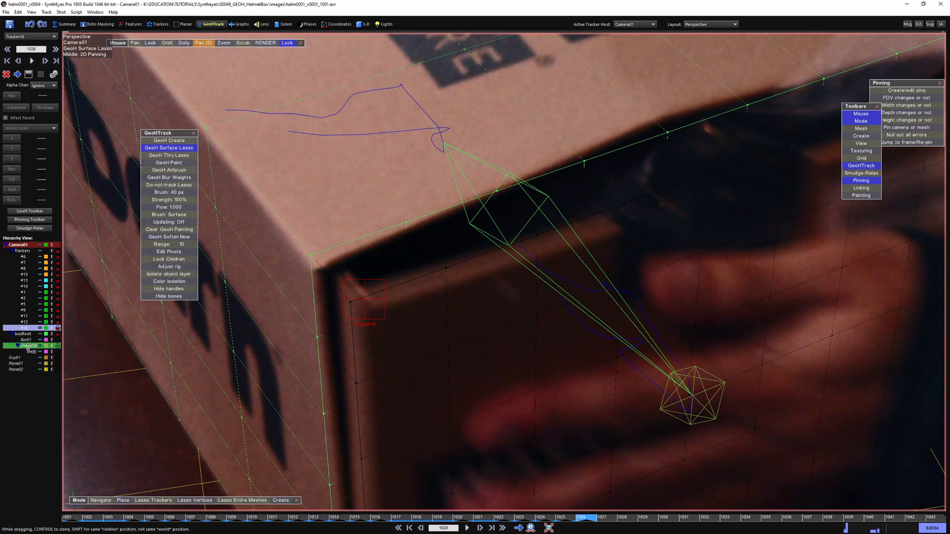
{"action": "left_click_drag", "start_coordinate": [27, 348], "coordinate": [27, 346]}
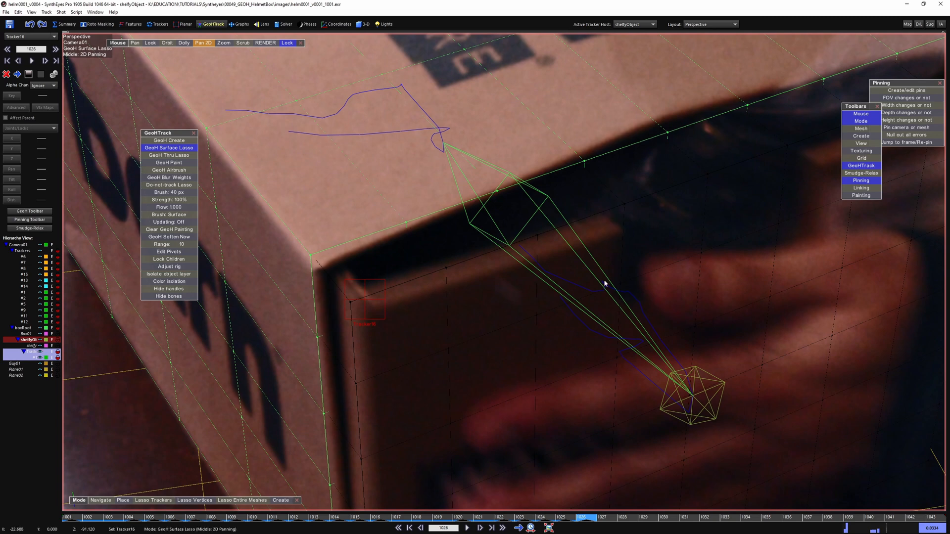
Unlock shelfyObject's Z joint at frame 1001 and play the shot to check its motion.
{"action": "scroll", "coordinate": [500, 330], "scroll_direction": "down", "scroll_amount": 3}
{"action": "left_click", "coordinate": [29, 340]}
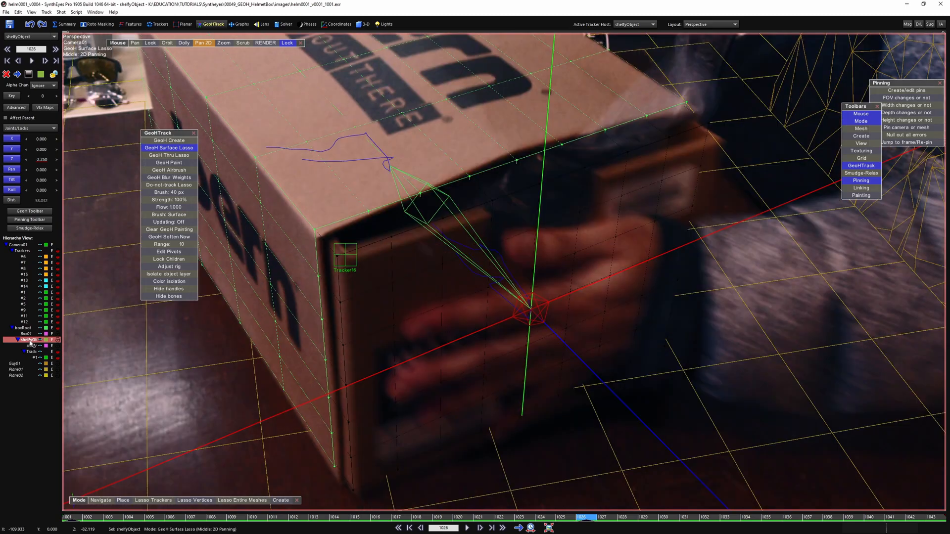
{"action": "scroll", "coordinate": [293, 345], "scroll_direction": "down", "scroll_amount": 5}
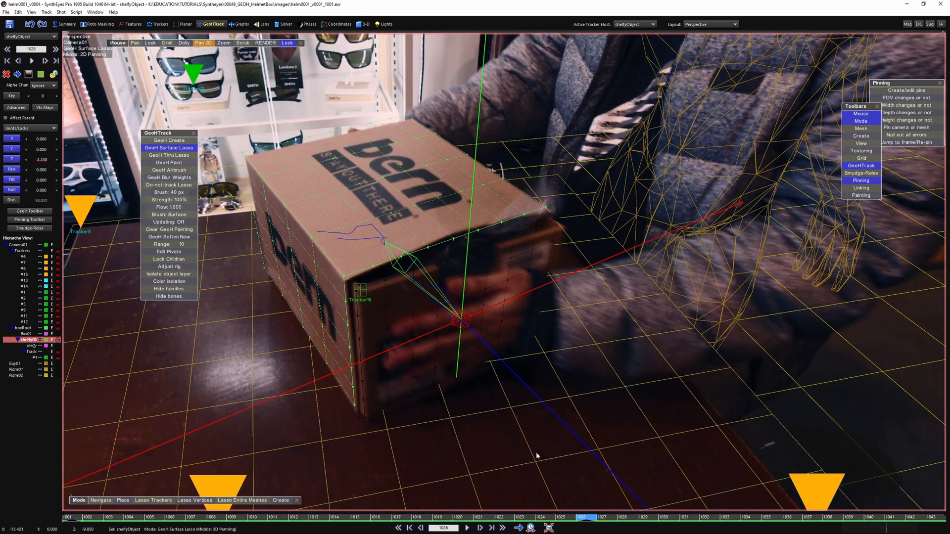
{"action": "left_click_drag", "start_coordinate": [583, 518], "coordinate": [68, 518]}
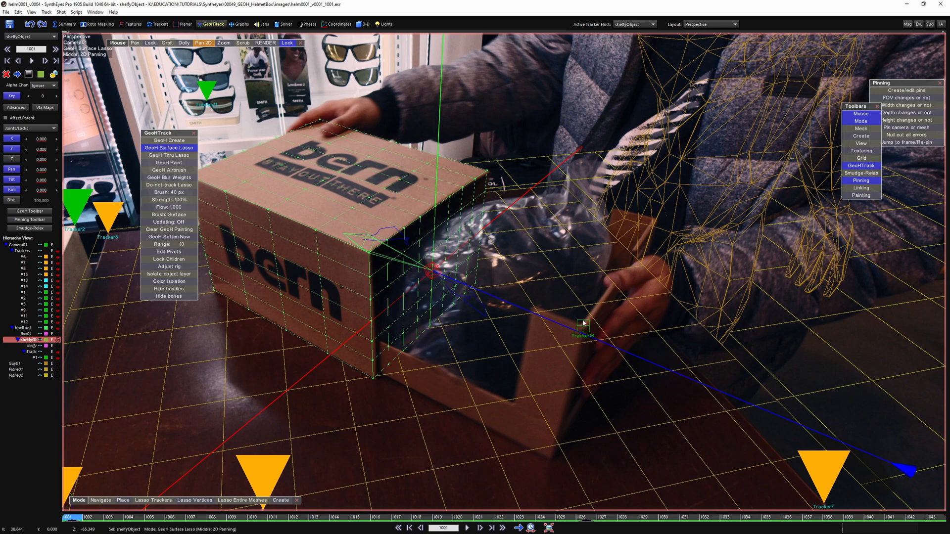
{"action": "left_click", "coordinate": [466, 528]}
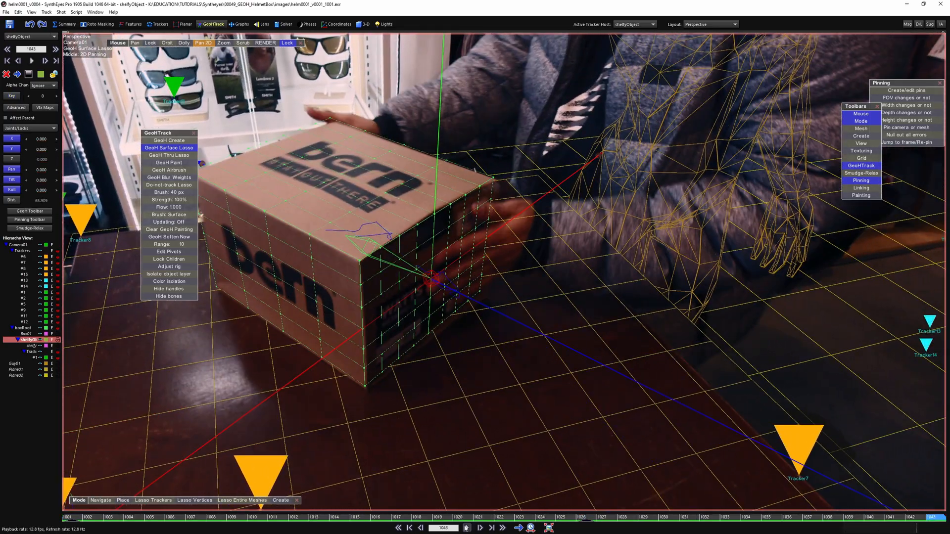
{"action": "left_click_drag", "start_coordinate": [445, 518], "coordinate": [35, 504]}
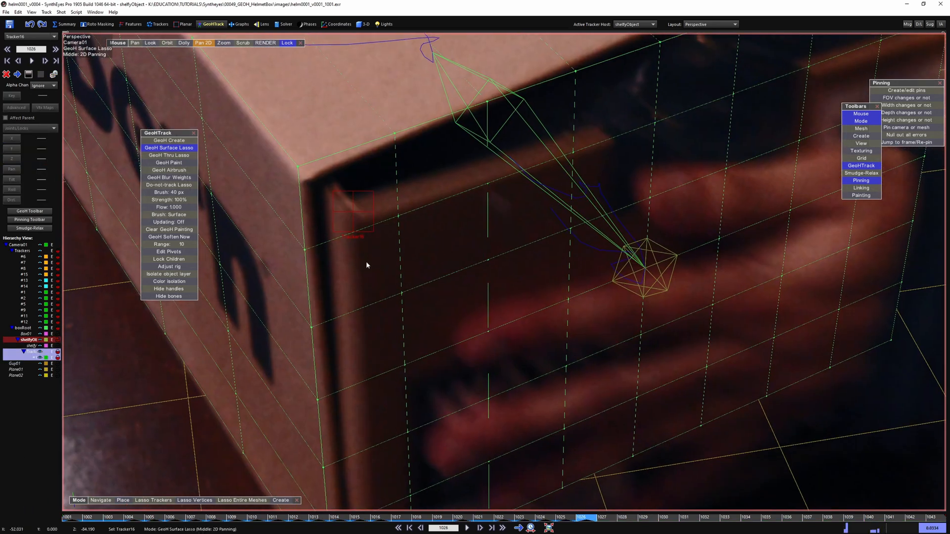
Step through the frames around 1025 and 1026 to examine Tracker16's position relative to the box and tray corner.
{"action": "scroll", "coordinate": [366, 267], "scroll_direction": "down", "scroll_amount": 2}
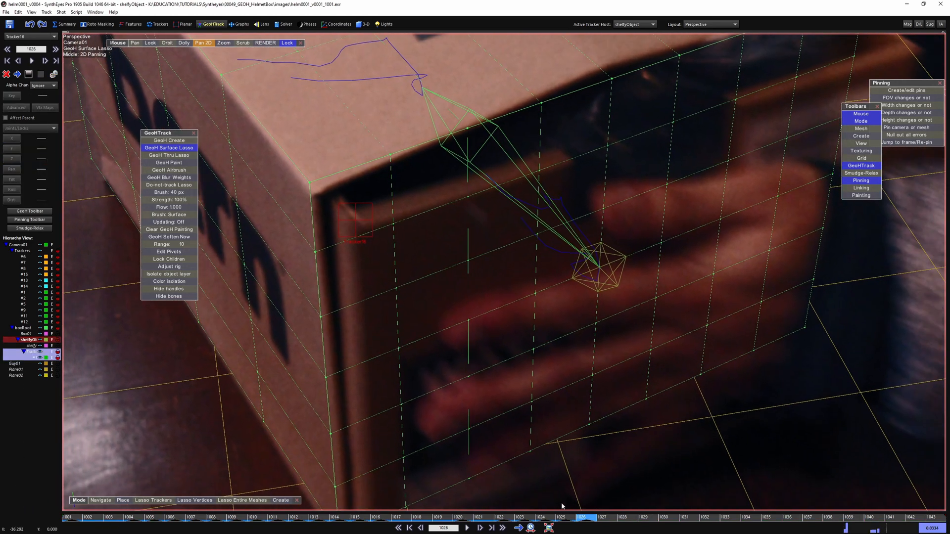
{"action": "left_click", "coordinate": [599, 517]}
{"action": "key", "text": "s"}
{"action": "key", "text": "s"}
{"action": "key", "text": "d"}
{"action": "key", "text": "s"}
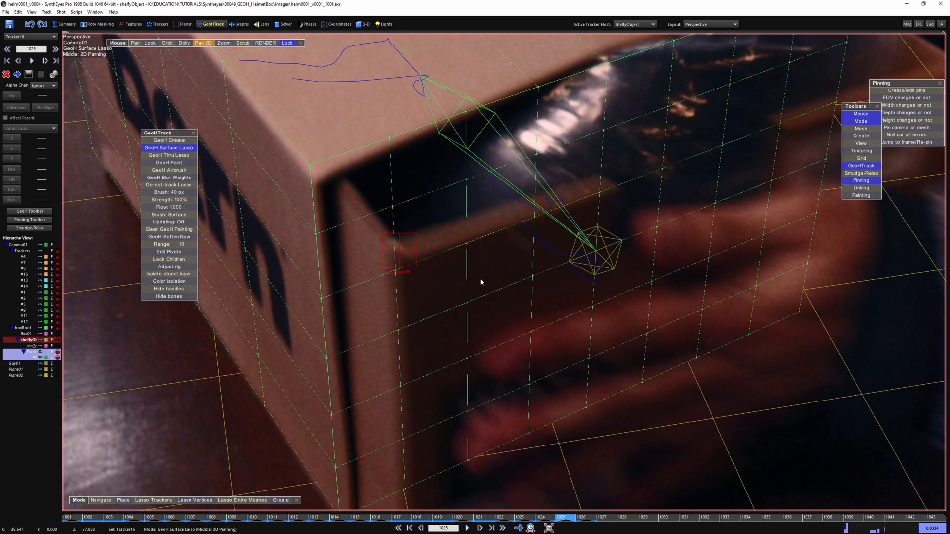
{"action": "key", "text": "s"}
{"action": "key", "text": "d"}
Lock the Z joint of shelfyObject at frame 1026.
{"action": "left_click", "coordinate": [30, 340]}
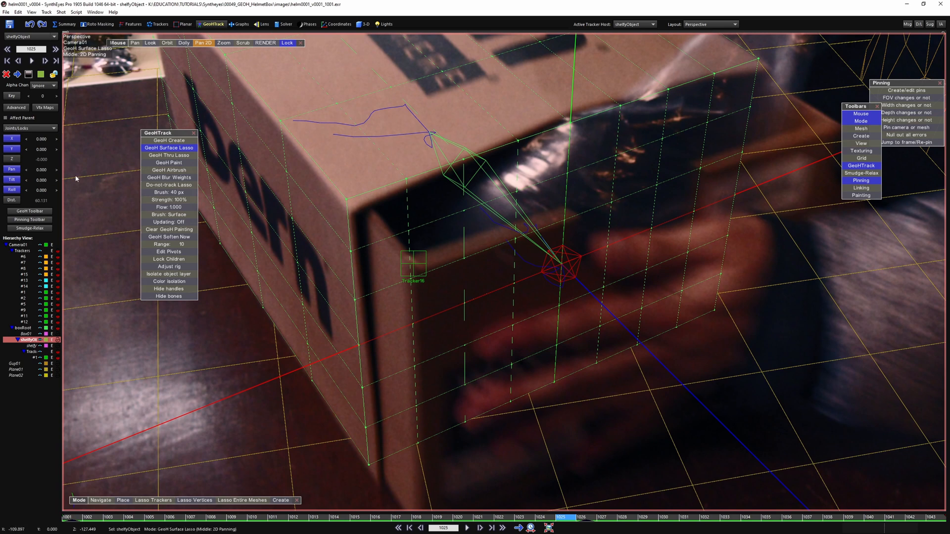
{"action": "key", "text": "d"}
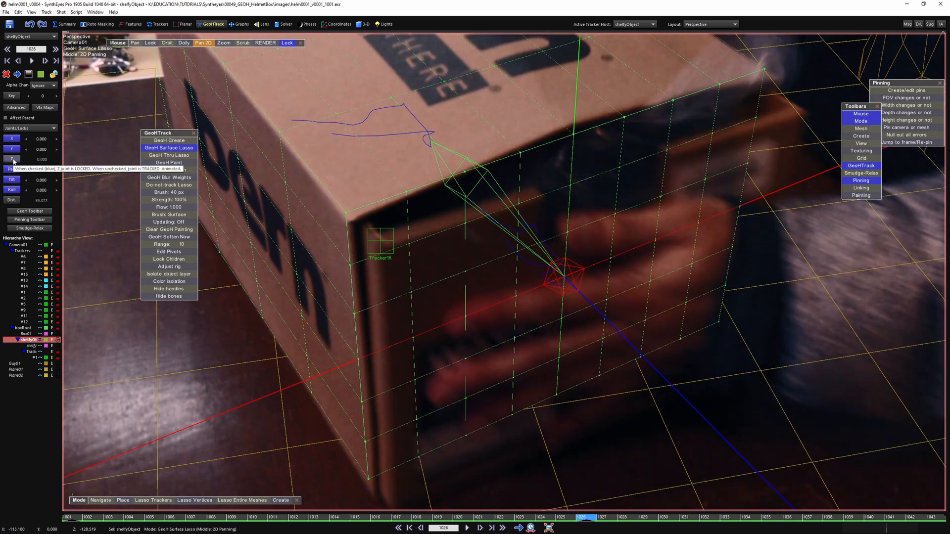
{"action": "left_click", "coordinate": [12, 158]}
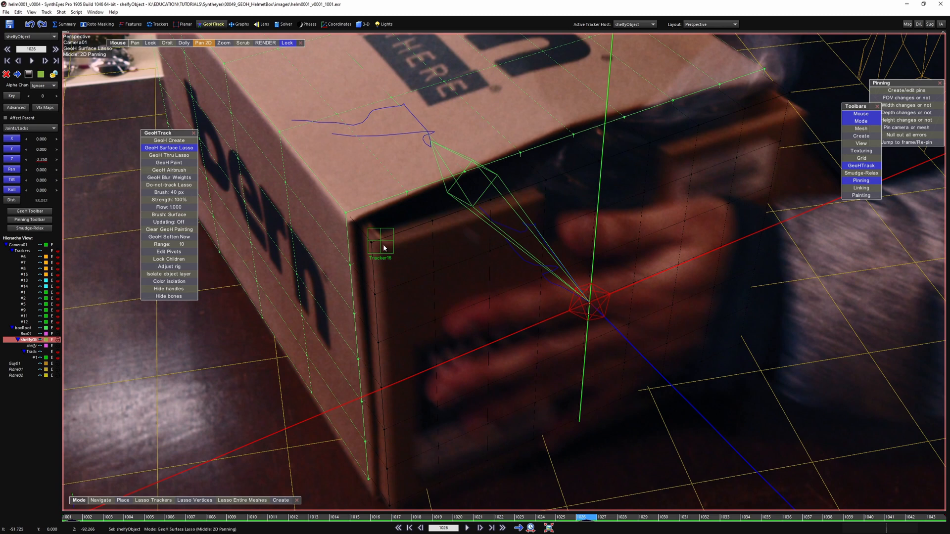
{"action": "scroll", "coordinate": [409, 258], "scroll_direction": "down", "scroll_amount": 1}
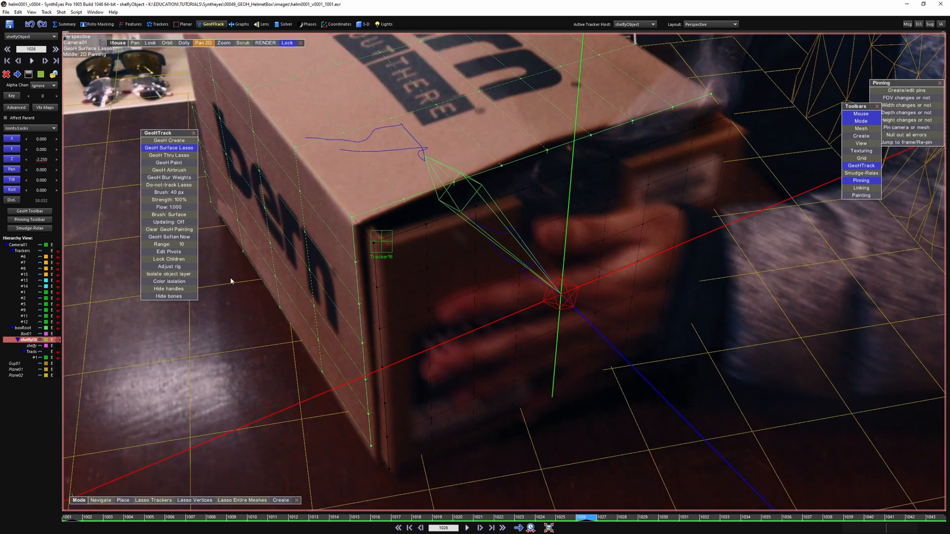
Drop Tracker16 onto the shelfyThing mesh at frame 1026.
{"action": "left_click_drag", "start_coordinate": [34, 358], "coordinate": [33, 355]}
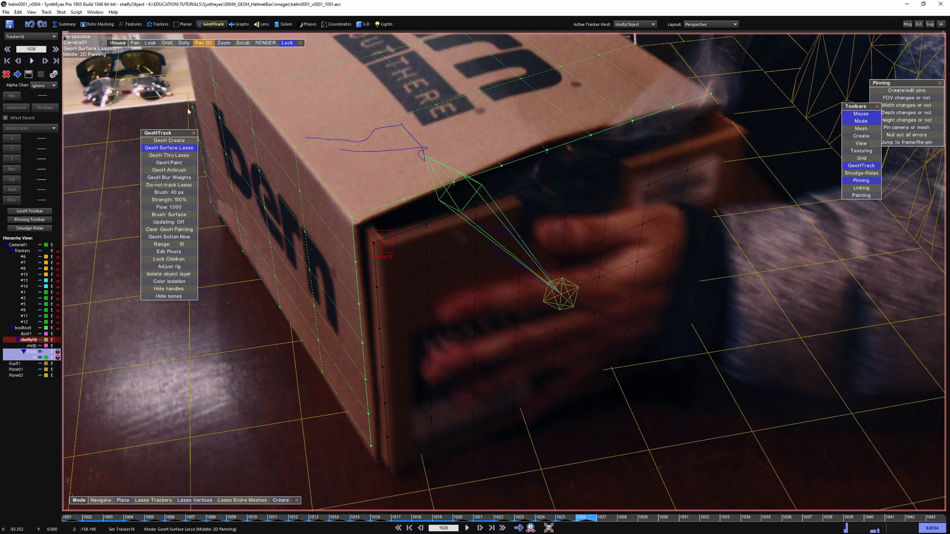
{"action": "left_click", "coordinate": [49, 12]}
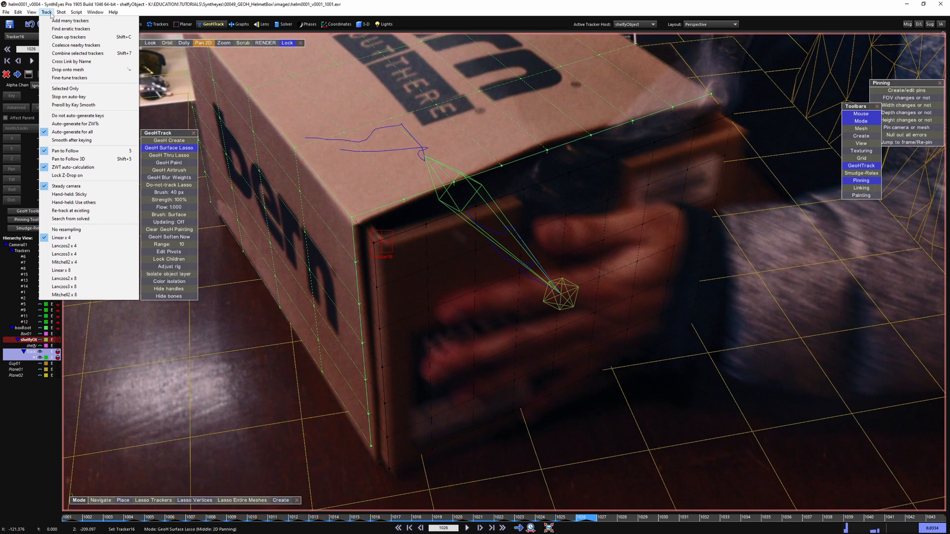
{"action": "left_click", "coordinate": [69, 71]}
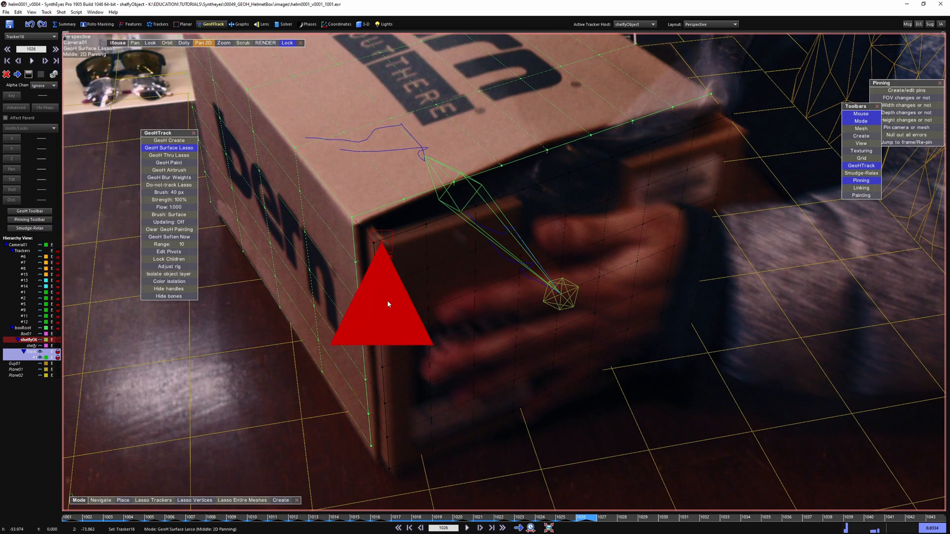
Unlock shelfyObject's Z joint at frame 1026 so that it is tracked again.
{"action": "scroll", "coordinate": [388, 303], "scroll_direction": "down", "scroll_amount": 3}
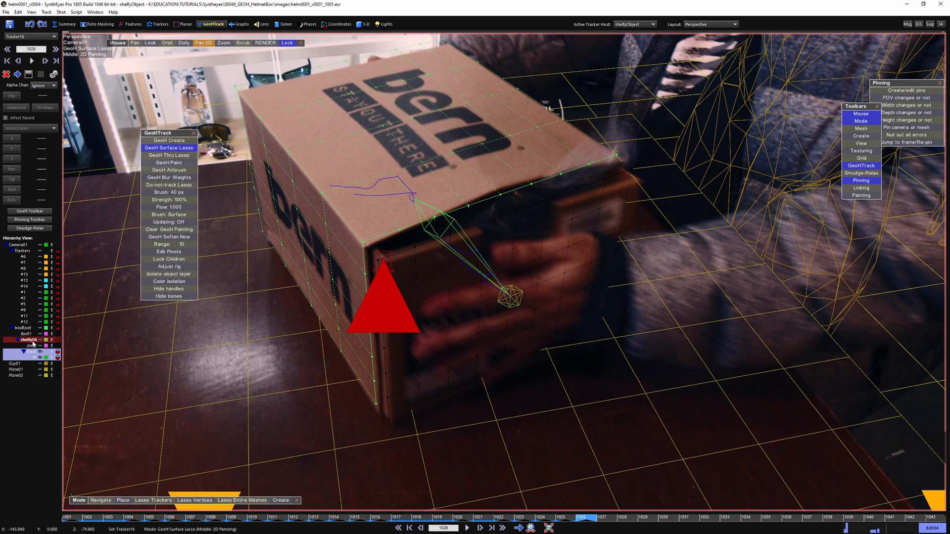
{"action": "left_click", "coordinate": [29, 340]}
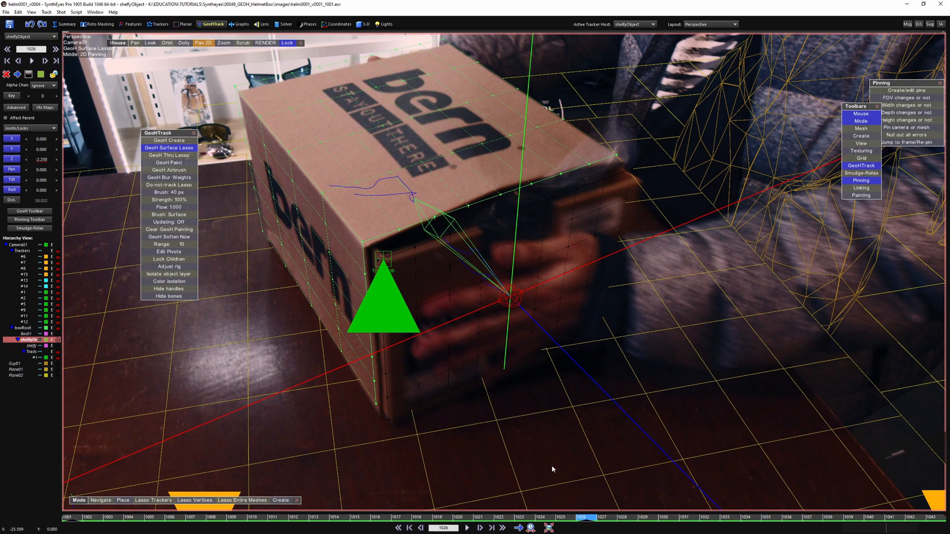
{"action": "left_click", "coordinate": [568, 516]}
{"action": "left_click_drag", "start_coordinate": [569, 516], "coordinate": [398, 501]}
{"action": "left_click_drag", "start_coordinate": [151, 480], "coordinate": [1, 501]}
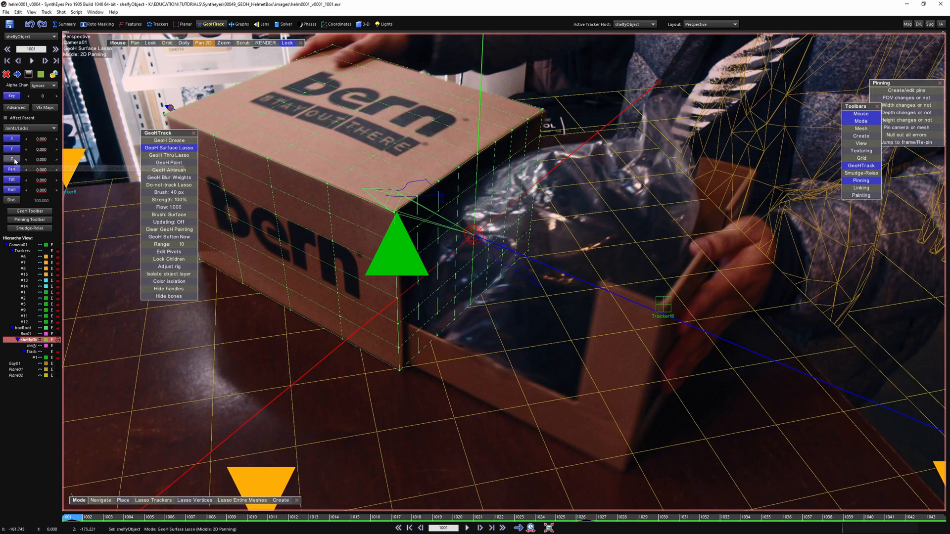
{"action": "left_click_drag", "start_coordinate": [74, 520], "coordinate": [590, 519]}
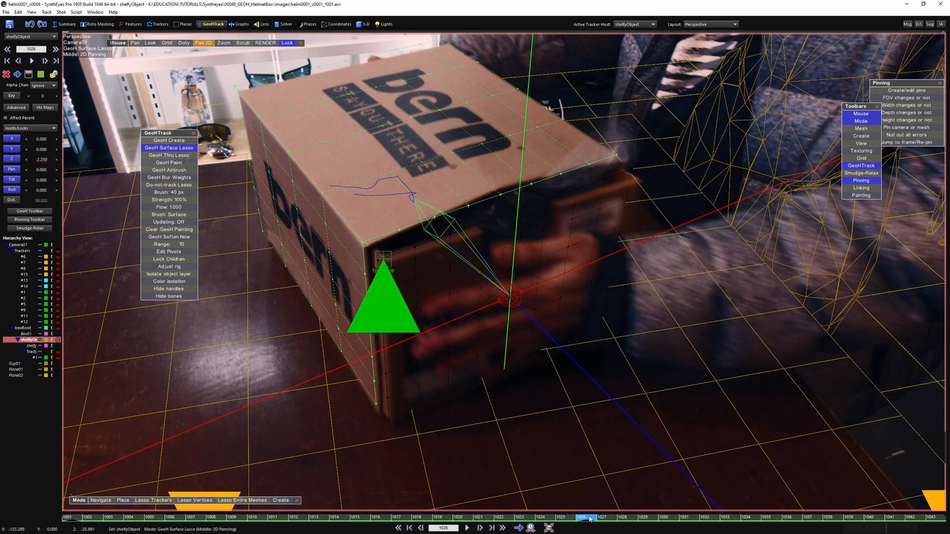
{"action": "left_click", "coordinate": [13, 159]}
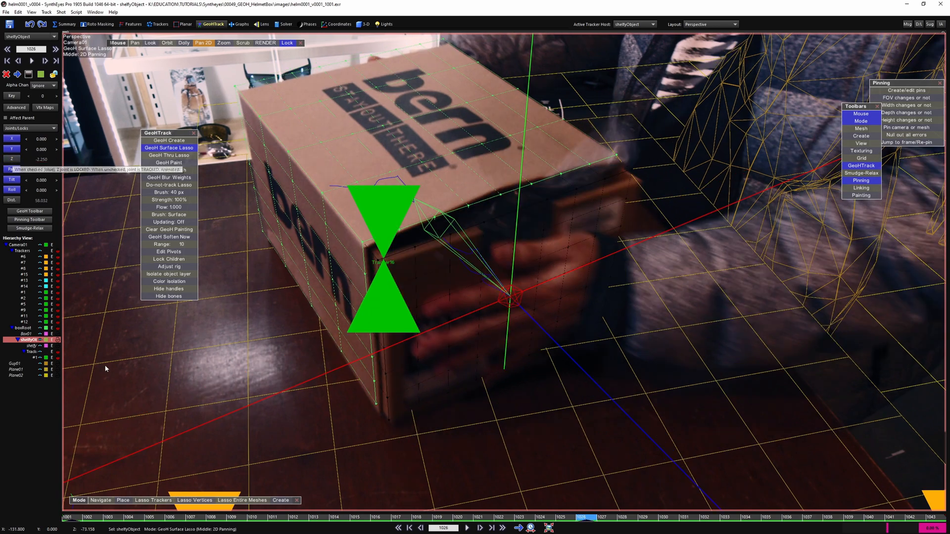
Play and scrub the shot from frame 1001 to check shelfyObject's sliding motion against Tracker16.
{"action": "left_click_drag", "start_coordinate": [149, 520], "coordinate": [67, 523]}
{"action": "key", "text": "space"}
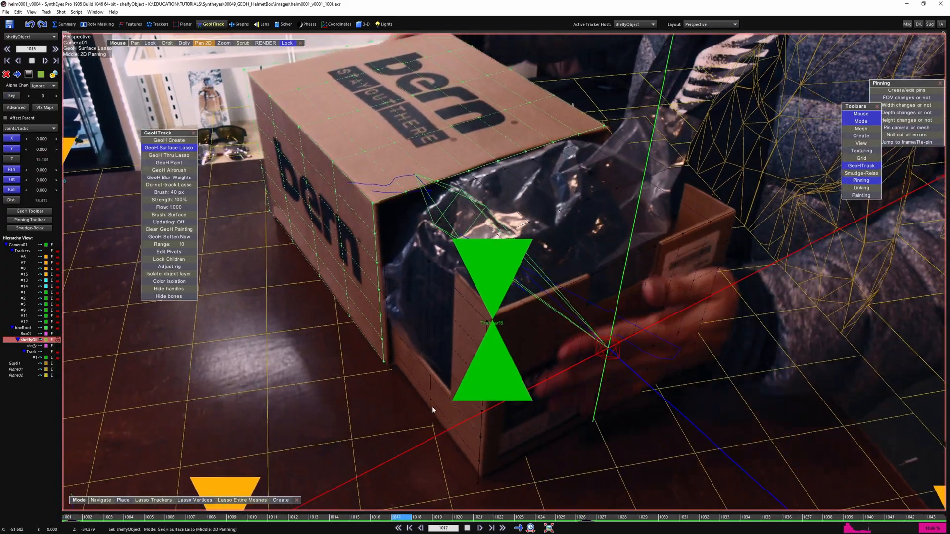
{"action": "key", "text": "space"}
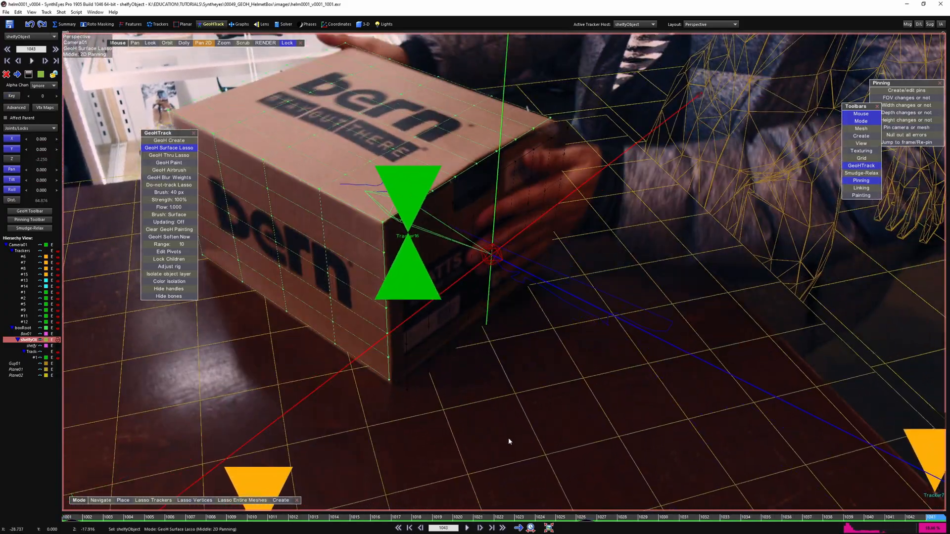
{"action": "left_click_drag", "start_coordinate": [467, 517], "coordinate": [68, 519]}
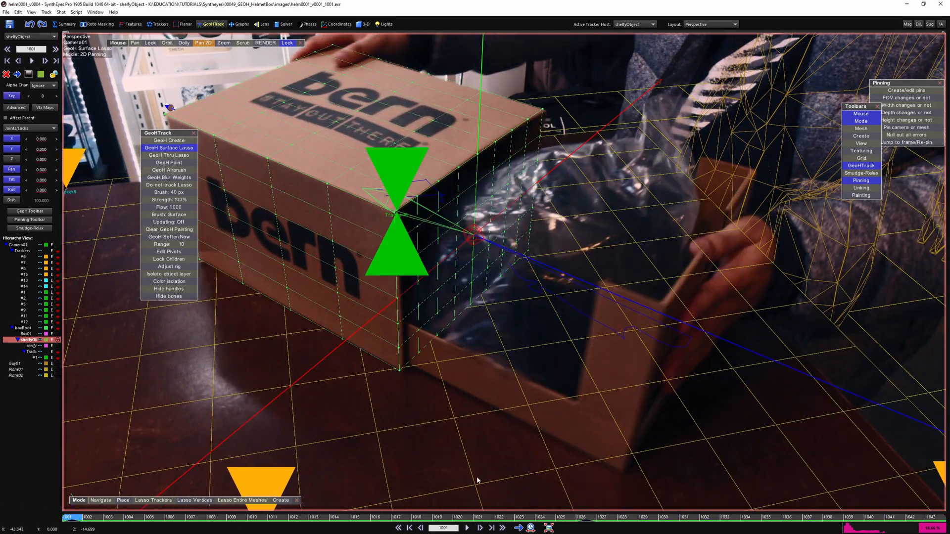
{"action": "left_click", "coordinate": [466, 527]}
{"action": "left_click", "coordinate": [465, 527]}
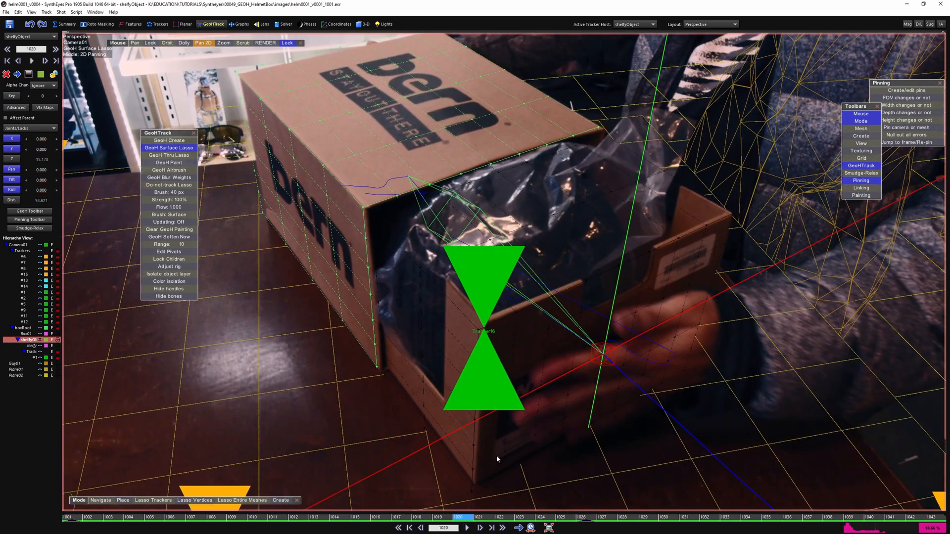
{"action": "left_click_drag", "start_coordinate": [455, 517], "coordinate": [47, 502]}
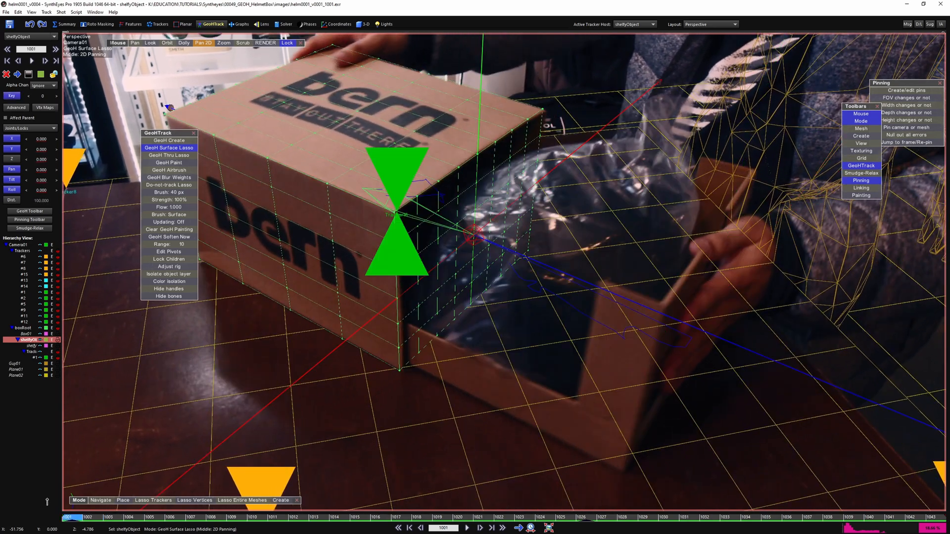
Remove shelfyObject's key at frame 1001 and inspect the tray's fit against the footage.
{"action": "left_click", "coordinate": [13, 96]}
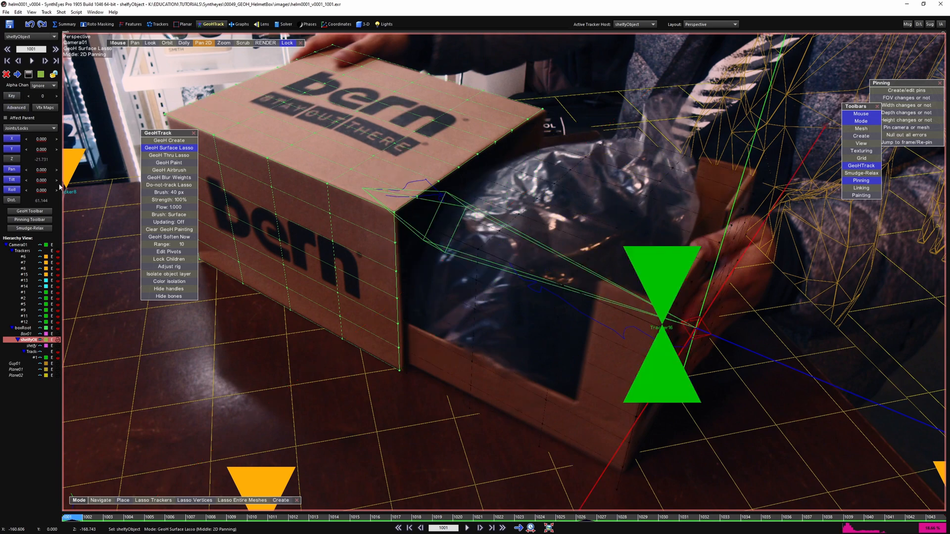
{"action": "mouse_move", "coordinate": [77, 517]}
{"action": "left_mouse_down"}
{"action": "mouse_move", "coordinate": [256, 523]}
{"action": "mouse_move", "coordinate": [50, 533]}
{"action": "mouse_move", "coordinate": [714, 531]}
{"action": "mouse_move", "coordinate": [65, 531]}
{"action": "left_mouse_up"}
{"action": "scroll", "coordinate": [545, 423], "scroll_direction": "up", "scroll_amount": 5}
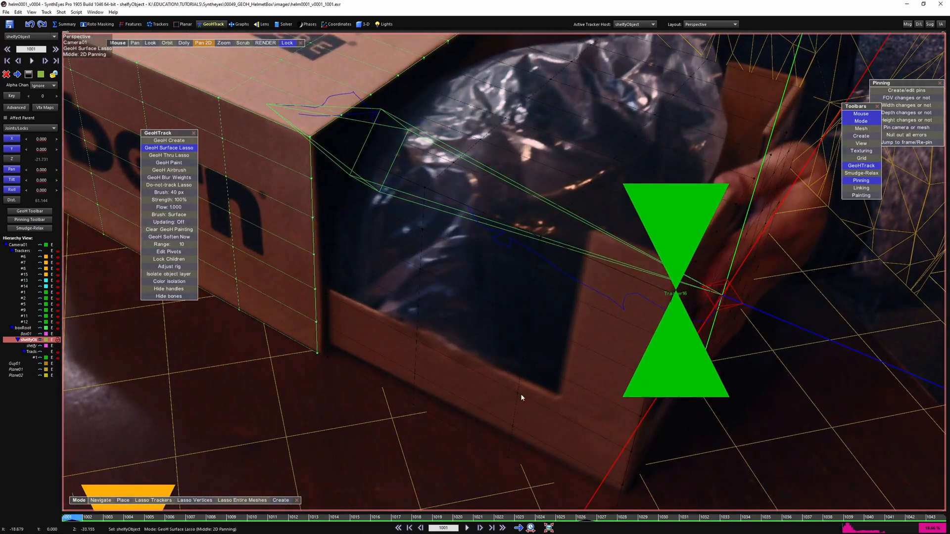
{"action": "scroll", "coordinate": [524, 379], "scroll_direction": "down", "scroll_amount": 5}
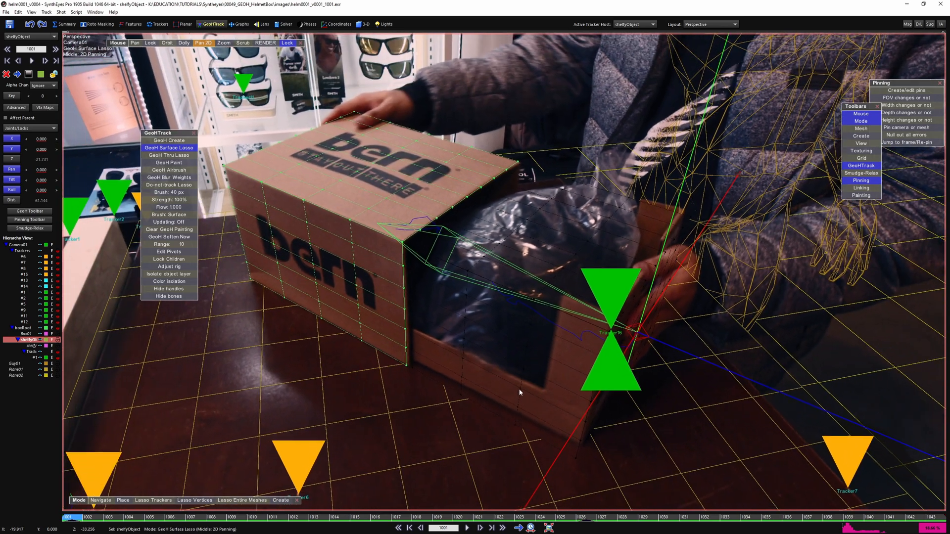
{"action": "scroll", "coordinate": [488, 355], "scroll_direction": "down", "scroll_amount": 2}
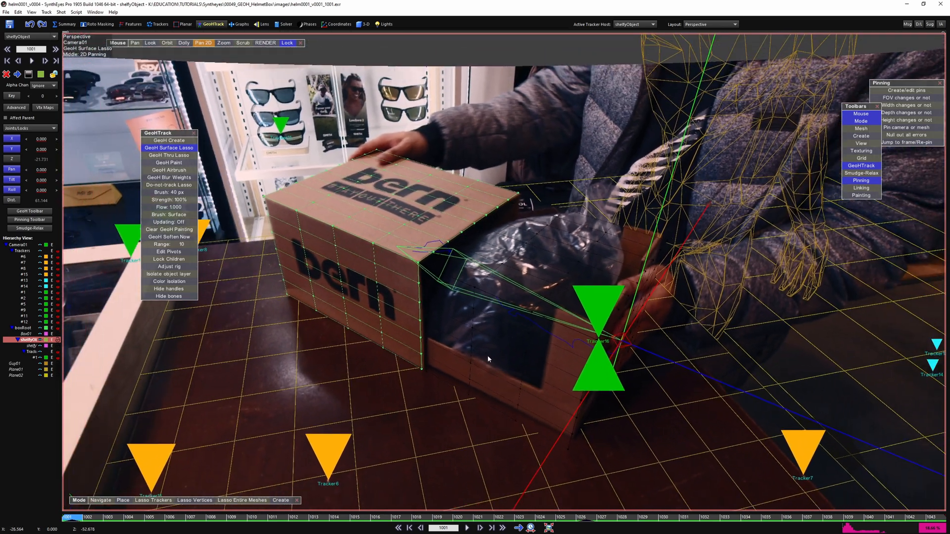
Examine the shaded box and tray mesh alignment around frames 1026 and 1027 in the Solver room.
{"action": "left_click", "coordinate": [284, 24]}
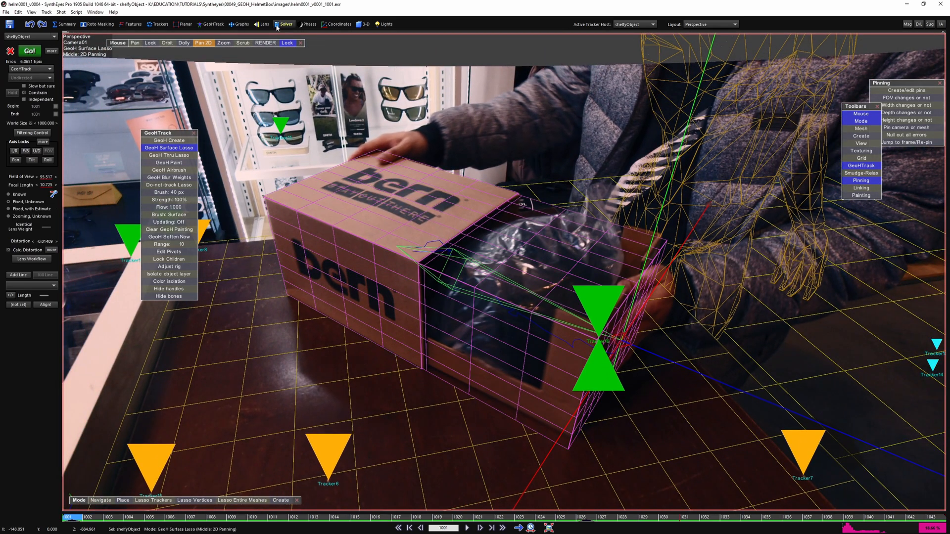
{"action": "left_click_drag", "start_coordinate": [74, 518], "coordinate": [581, 517]}
{"action": "scroll", "coordinate": [398, 224], "scroll_direction": "up", "scroll_amount": 6}
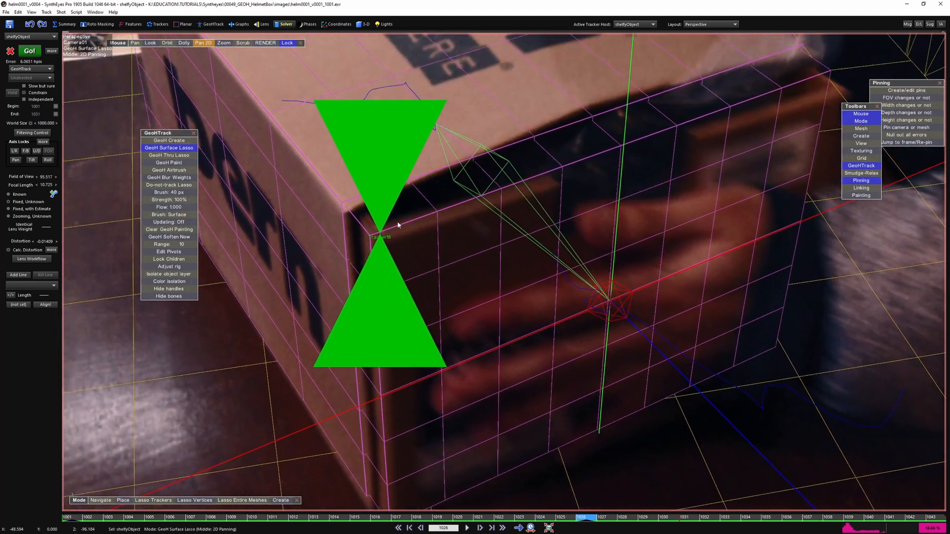
{"action": "key", "text": "Right"}
{"action": "key", "text": "Right"}
{"action": "key", "text": "Left"}
{"action": "key", "text": "Left"}
{"action": "key", "text": "Left"}
{"action": "key", "text": "Right"}
{"action": "key", "text": "Right"}
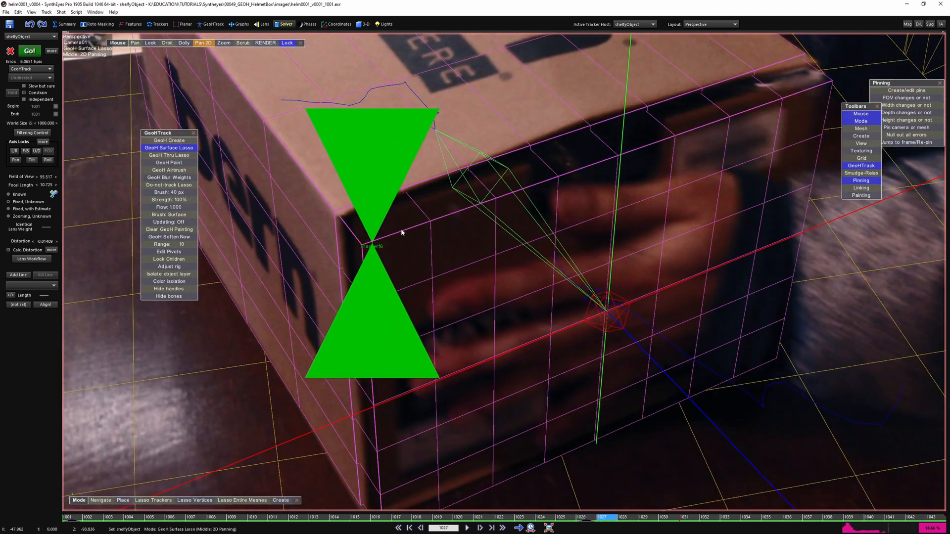
{"action": "key", "text": "Left"}
{"action": "scroll", "coordinate": [435, 265], "scroll_direction": "down", "scroll_amount": 3}
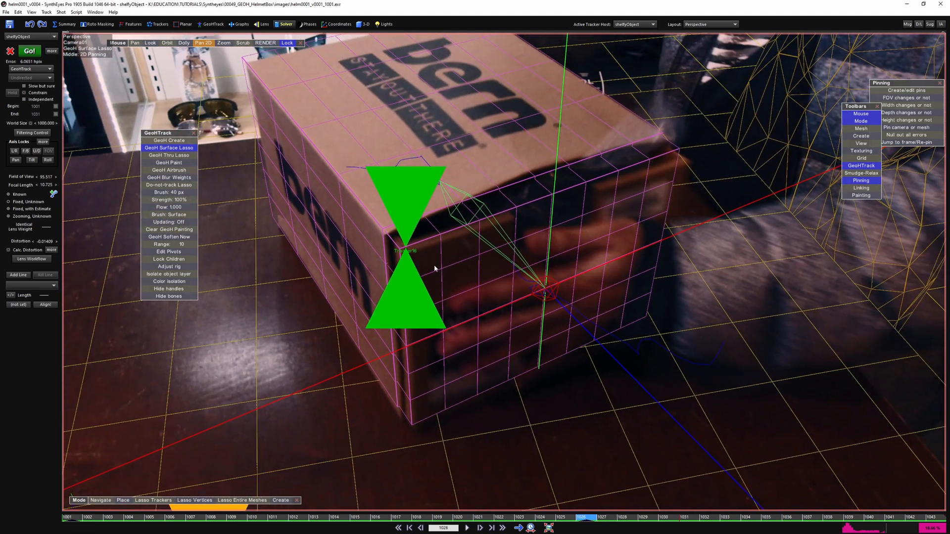
Lock shelfyObject's Z joint at frame 1027 in the GeoHTrack room and compare it with frame 1026.
{"action": "left_click", "coordinate": [213, 24]}
{"action": "scroll", "coordinate": [436, 267], "scroll_direction": "up", "scroll_amount": 1}
{"action": "scroll", "coordinate": [482, 297], "scroll_direction": "up", "scroll_amount": 3}
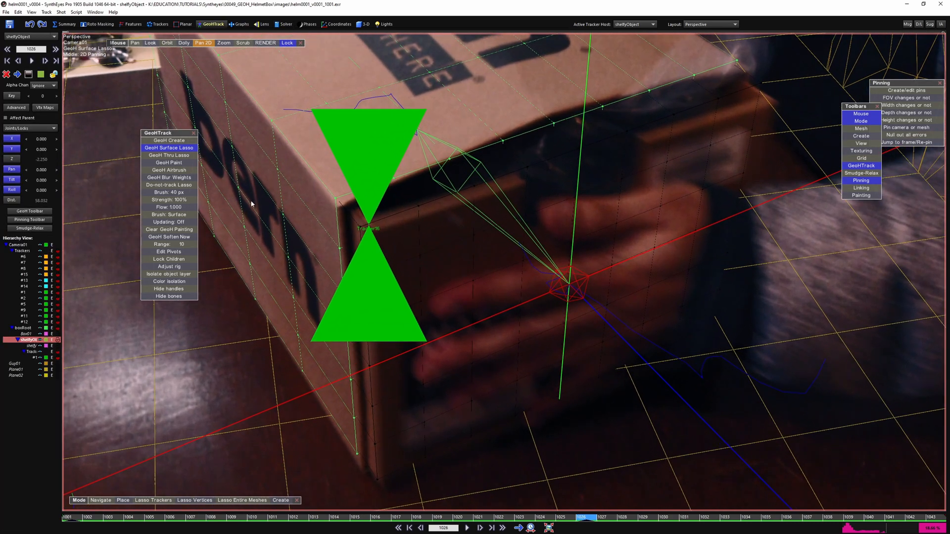
{"action": "key", "text": "Left"}
{"action": "key", "text": "Right"}
{"action": "key", "text": "Left"}
{"action": "key", "text": "Right"}
{"action": "key", "text": "Right"}
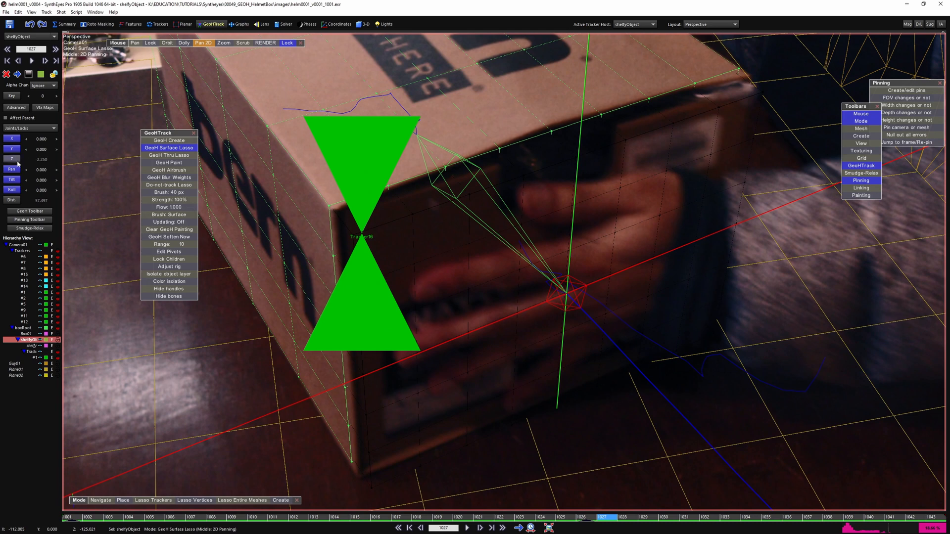
{"action": "left_click", "coordinate": [15, 160]}
{"action": "key", "text": "Left"}
{"action": "key", "text": "Right"}
{"action": "key", "text": "Left"}
{"action": "key", "text": "Right"}
Undo the excessive Z shift and set shelfyObject's Z position to -1.000 at frame 1027.
{"action": "left_click_drag", "start_coordinate": [32, 165], "coordinate": [153, 166]}
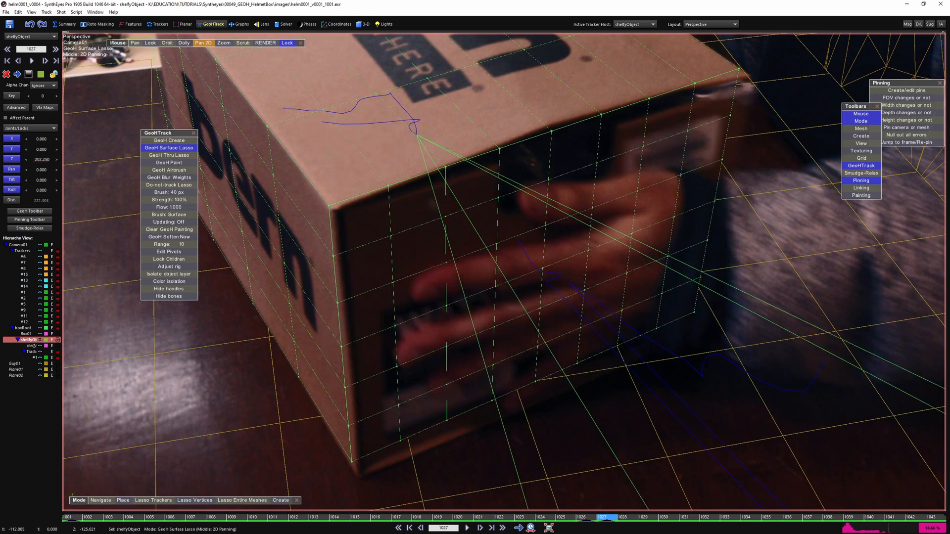
{"action": "key", "text": "ctrl+z"}
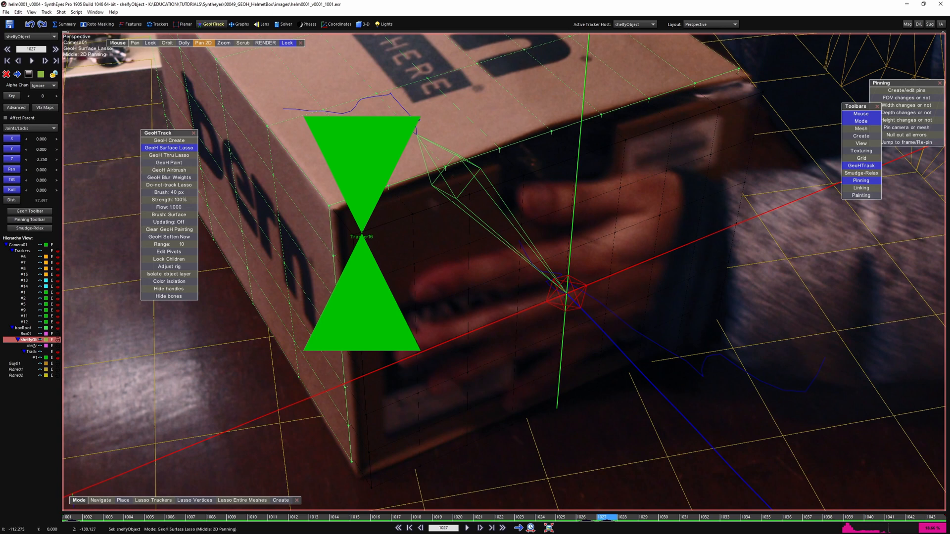
{"action": "left_click", "coordinate": [56, 159]}
{"action": "left_click", "coordinate": [56, 159]}
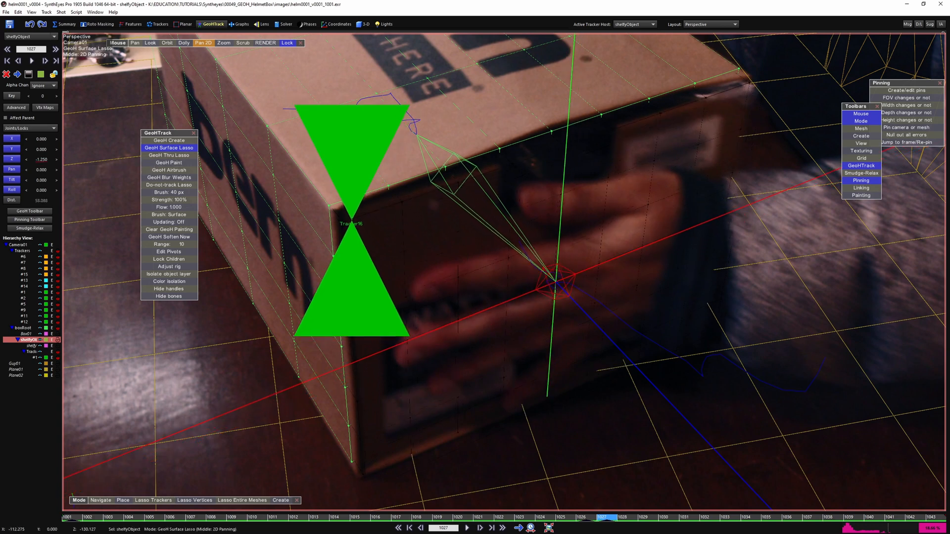
{"action": "left_click", "coordinate": [57, 159]}
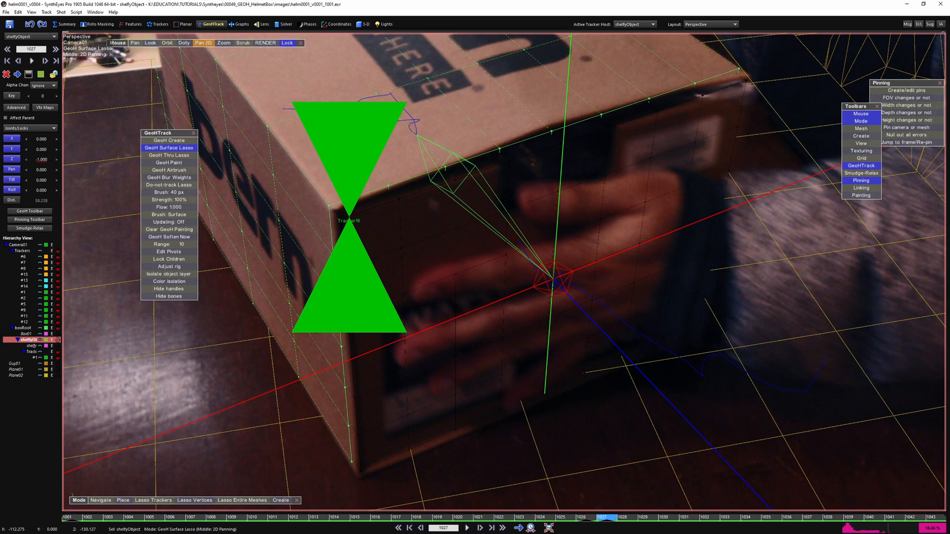
Compare the neighbouring frames and set shelfyObject's Z position to 0.000 at frame 1028.
{"action": "key", "text": "Right"}
{"action": "key", "text": "Right"}
{"action": "key", "text": "Left"}
{"action": "key", "text": "Left"}
{"action": "key", "text": "Right"}
{"action": "key", "text": "Left"}
{"action": "key", "text": "Left"}
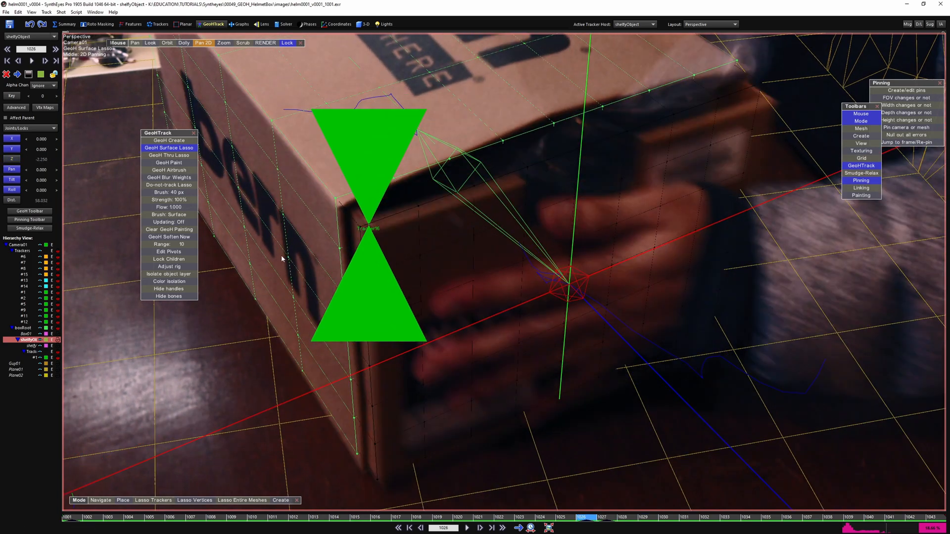
{"action": "key", "text": "Right"}
{"action": "key", "text": "Right"}
{"action": "left_click_drag", "start_coordinate": [42, 159], "coordinate": [53, 159]}
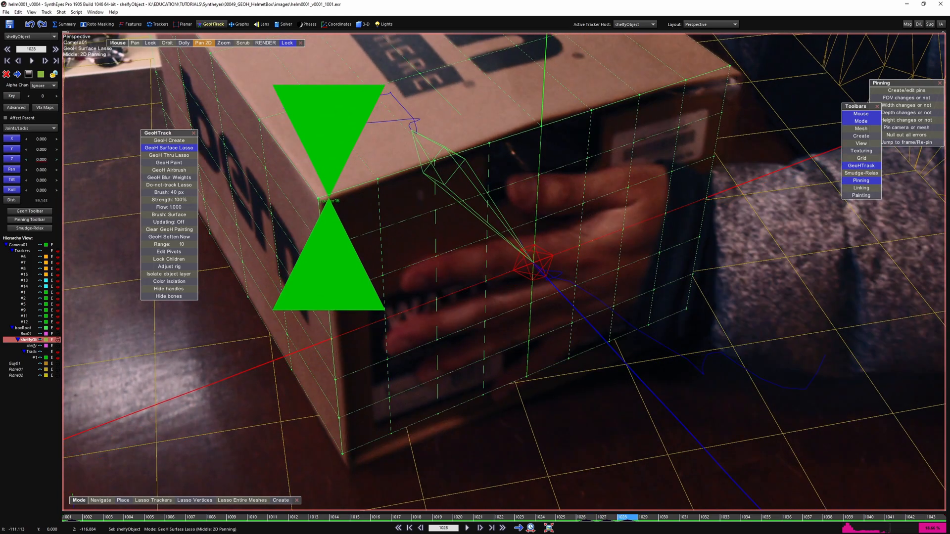
Review shelfyObject's position in the frames after 1028 and scrub back to frame 1001.
{"action": "key", "text": "Right"}
{"action": "key", "text": "Right"}
{"action": "key", "text": "Right"}
{"action": "key", "text": "Right"}
{"action": "left_click_drag", "start_coordinate": [571, 517], "coordinate": [71, 494]}
{"action": "scroll", "coordinate": [494, 247], "scroll_direction": "down", "scroll_amount": 6}
{"action": "scroll", "coordinate": [483, 206], "scroll_direction": "up", "scroll_amount": 1}
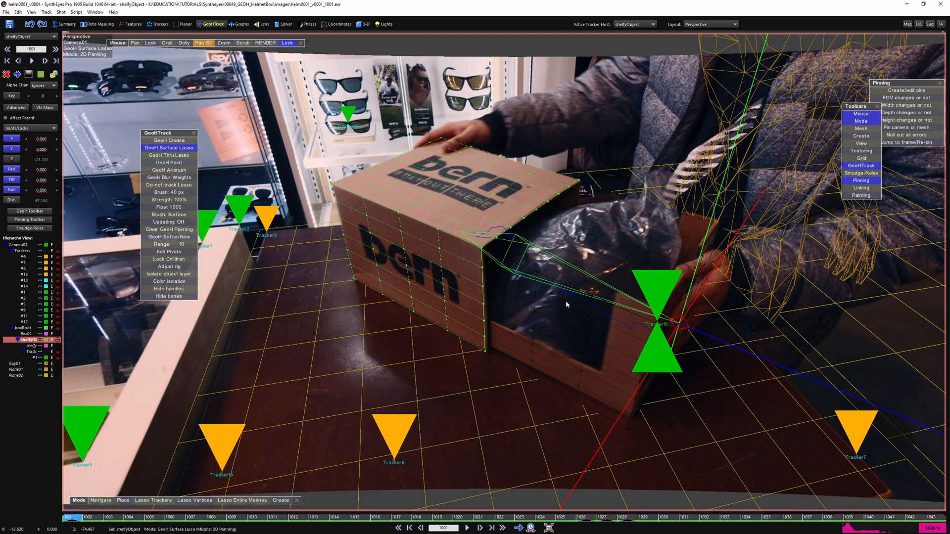
{"action": "scroll", "coordinate": [566, 300], "scroll_direction": "up", "scroll_amount": 2}
Inspect boxRoot at frame 1017, reselect shelfyObject and return to frame 1001.
{"action": "left_click_drag", "start_coordinate": [84, 518], "coordinate": [401, 514]}
{"action": "left_click", "coordinate": [23, 328]}
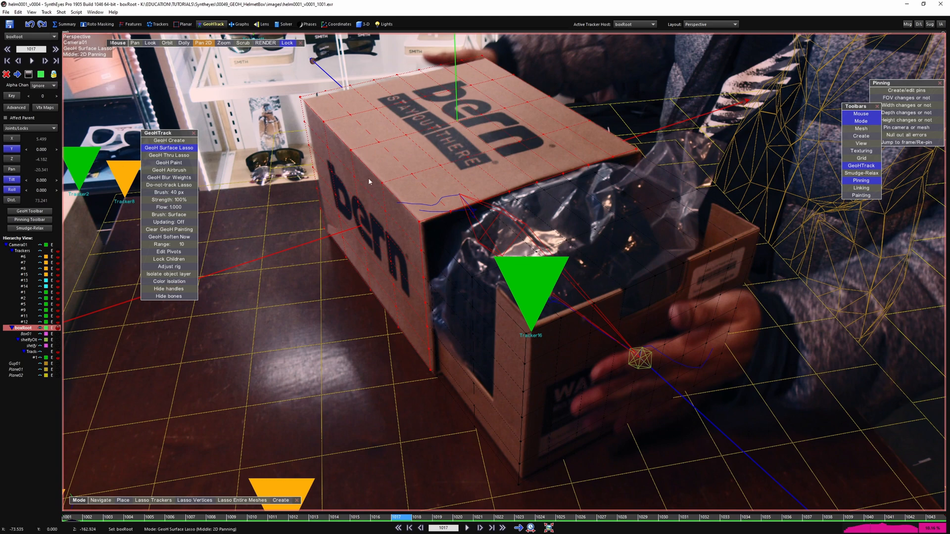
{"action": "left_click", "coordinate": [31, 340]}
{"action": "key", "text": "shift+a"}
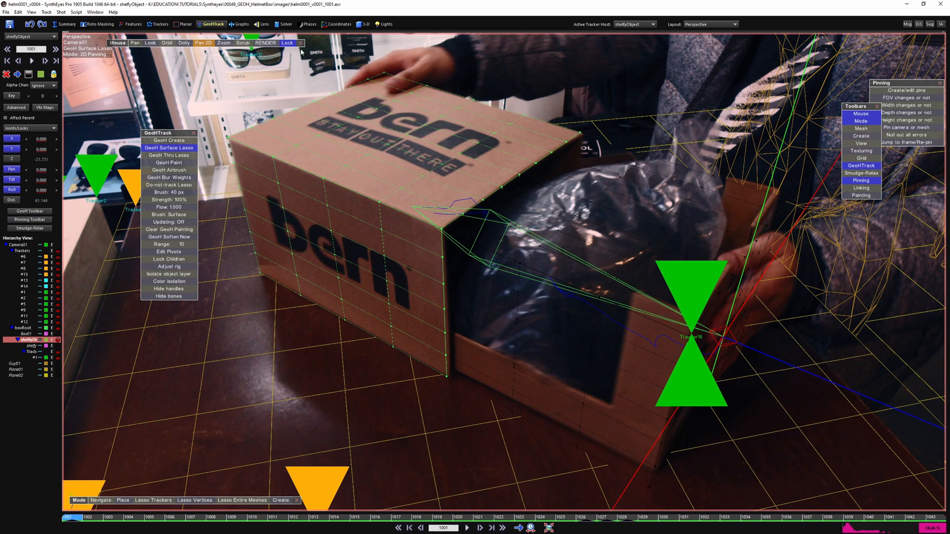
Play the shot in the Solver room to check the shaded tray mesh as it slides into the box.
{"action": "left_click", "coordinate": [283, 24]}
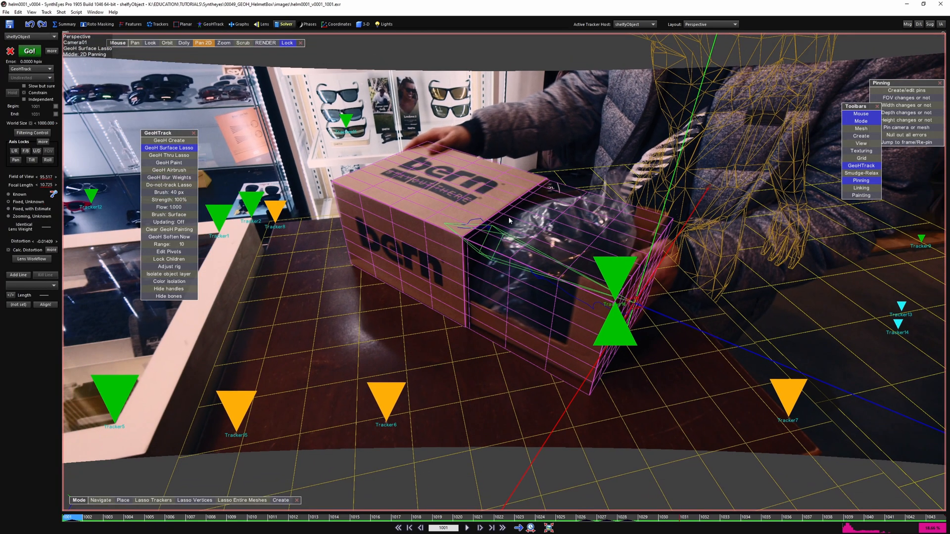
{"action": "scroll", "coordinate": [522, 216], "scroll_direction": "up", "scroll_amount": 2}
{"action": "key", "text": "space"}
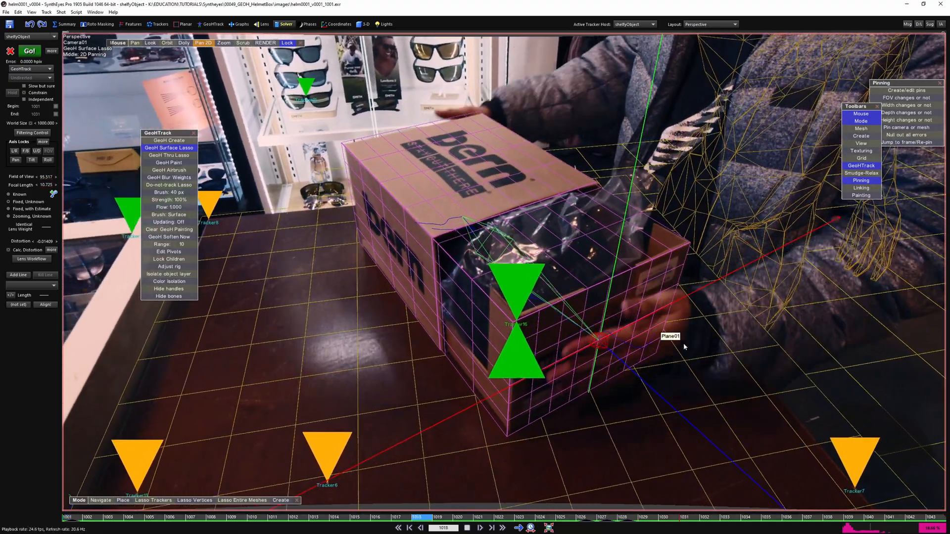
{"action": "key", "text": "space"}
{"action": "scroll", "coordinate": [492, 261], "scroll_direction": "up", "scroll_amount": 6}
{"action": "key", "text": "s"}
{"action": "key", "text": "s"}
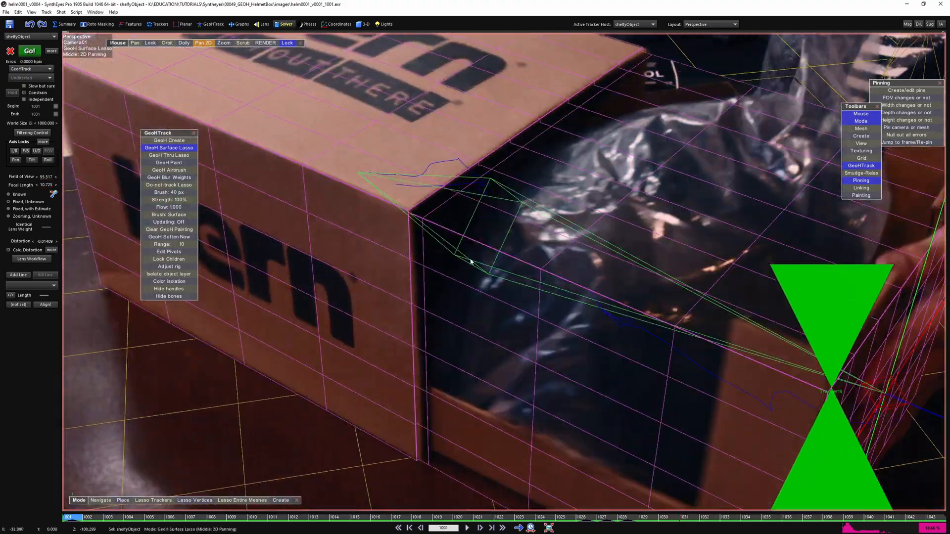
Step frame by frame from 1001 to 1032 to examine how closely the tray mesh follows the footage.
{"action": "key", "text": "d"}
{"action": "key", "text": "d"}
{"action": "key", "text": "d"}
{"action": "key", "text": "d"}
{"action": "key", "text": "d"}
{"action": "key", "text": "d"}
{"action": "key", "text": "d"}
{"action": "key", "text": "d"}
{"action": "key", "text": "d"}
{"action": "key", "text": "d"}
{"action": "key", "text": "d"}
{"action": "key", "text": "d"}
{"action": "key", "text": "d"}
{"action": "key", "text": "d"}
{"action": "key", "text": "d"}
{"action": "key", "text": "d"}
{"action": "key", "text": "d"}
{"action": "key", "text": "d"}
{"action": "key", "text": "d"}
{"action": "key", "text": "d"}
{"action": "key", "text": "d"}
{"action": "key", "text": "d"}
{"action": "key", "text": "d"}
{"action": "key", "text": "d"}
{"action": "key", "text": "d"}
{"action": "key", "text": "d"}
{"action": "key", "text": "d"}
{"action": "key", "text": "d"}
{"action": "key", "text": "d"}
{"action": "key", "text": "d"}
{"action": "key", "text": "d"}
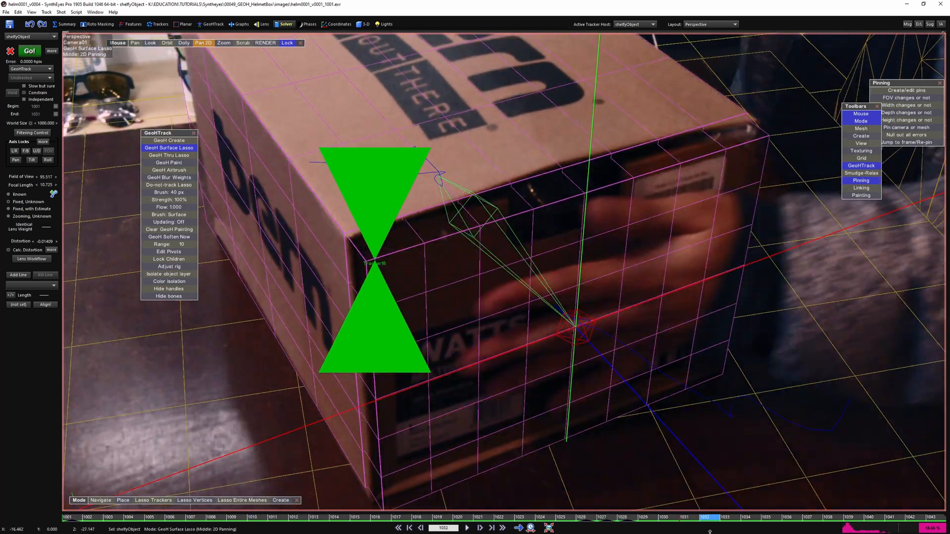
Examine shelfyObject's joint locks and tray alignment in the GeoHTrack room, stepping through the frames from 1027 to 1034.
{"action": "left_click_drag", "start_coordinate": [709, 532], "coordinate": [608, 529]}
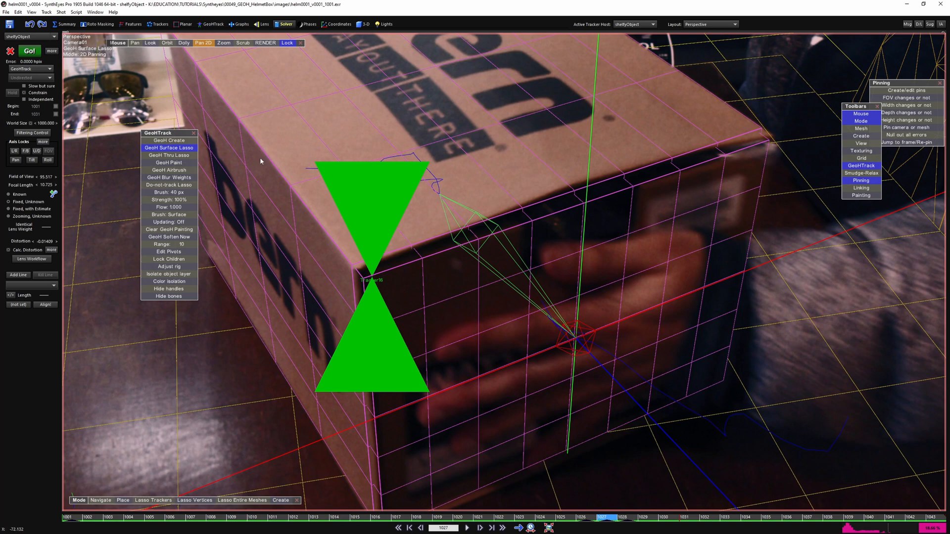
{"action": "left_click", "coordinate": [213, 25]}
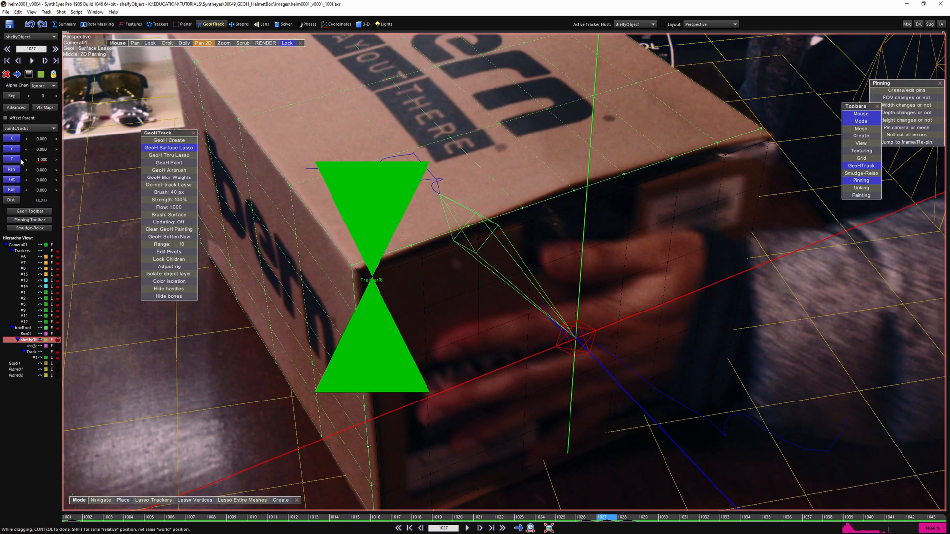
{"action": "key", "text": "Right"}
{"action": "key", "text": "Right"}
{"action": "key", "text": "Right"}
{"action": "key", "text": "Right"}
{"action": "key", "text": "Right"}
{"action": "key", "text": "Right"}
{"action": "key", "text": "Right"}
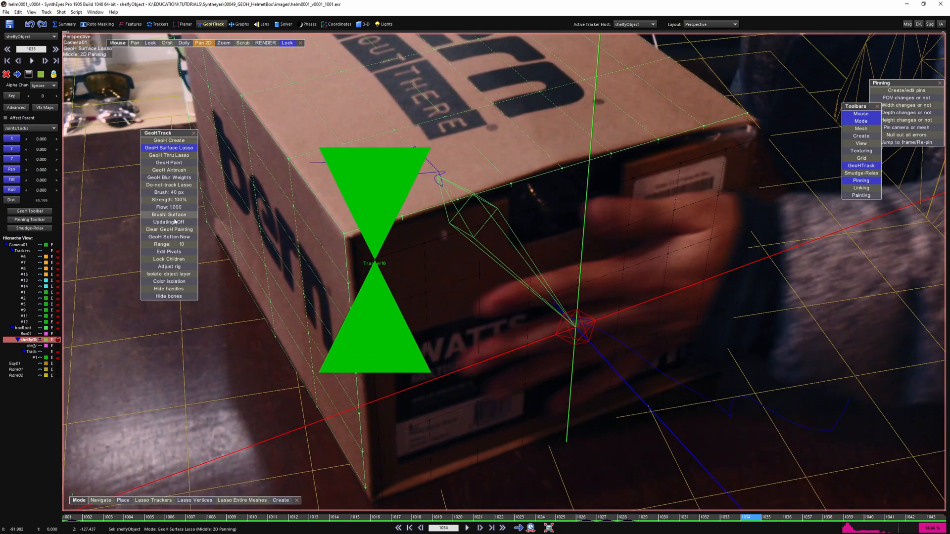
{"action": "key", "text": "Left"}
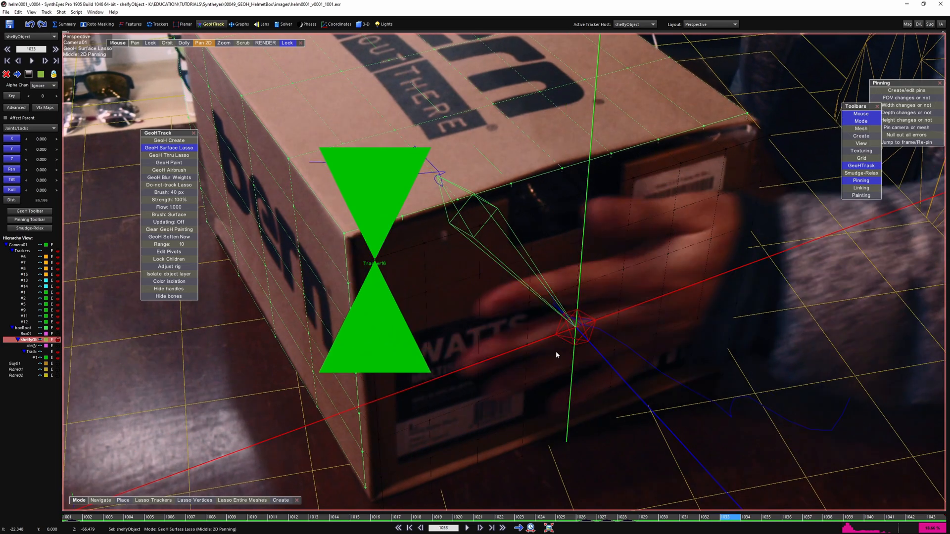
{"action": "key", "text": "Left"}
{"action": "key", "text": "Left"}
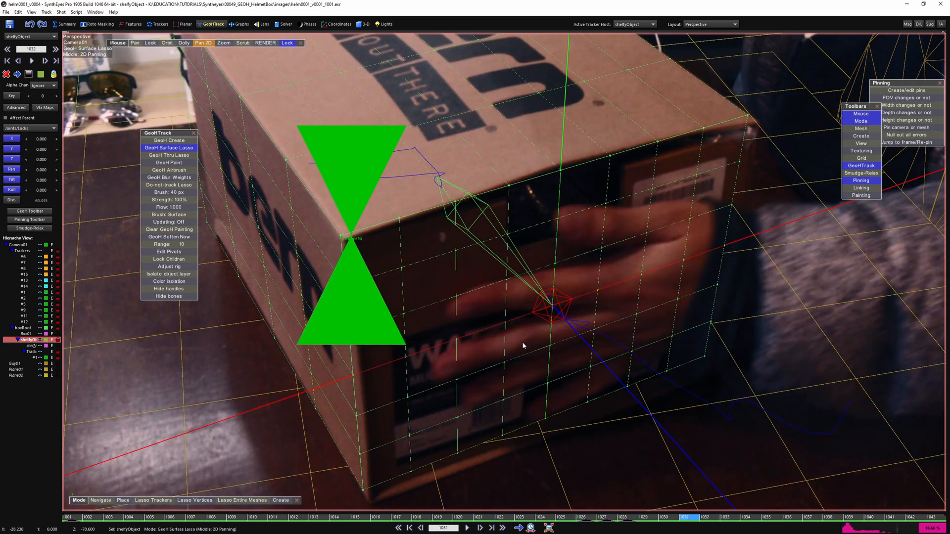
{"action": "key", "text": "Right"}
{"action": "key", "text": "Right"}
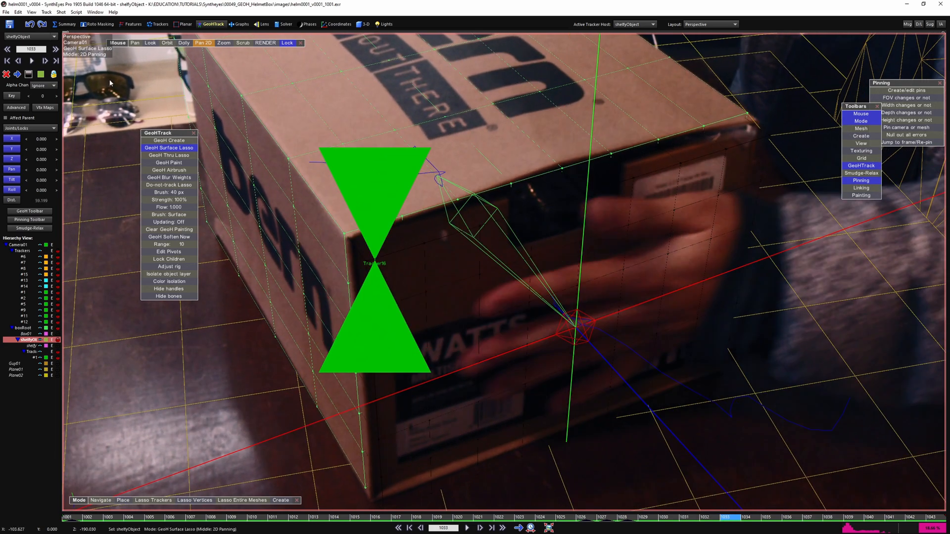
Step back frame by frame from 1033 to 1001 to review shelfyObject's motion and joint locks.
{"action": "key", "text": "Left"}
{"action": "key", "text": "Left"}
{"action": "key", "text": "Left"}
{"action": "key", "text": "Left"}
{"action": "key", "text": "Left"}
{"action": "key", "text": "Left"}
{"action": "key", "text": "Left"}
{"action": "key", "text": "Left"}
{"action": "key", "text": "Left"}
{"action": "key", "text": "Left"}
{"action": "key", "text": "Left"}
{"action": "key", "text": "Left"}
{"action": "key", "text": "Left"}
{"action": "key", "text": "Left"}
{"action": "key", "text": "Left"}
{"action": "key", "text": "Left"}
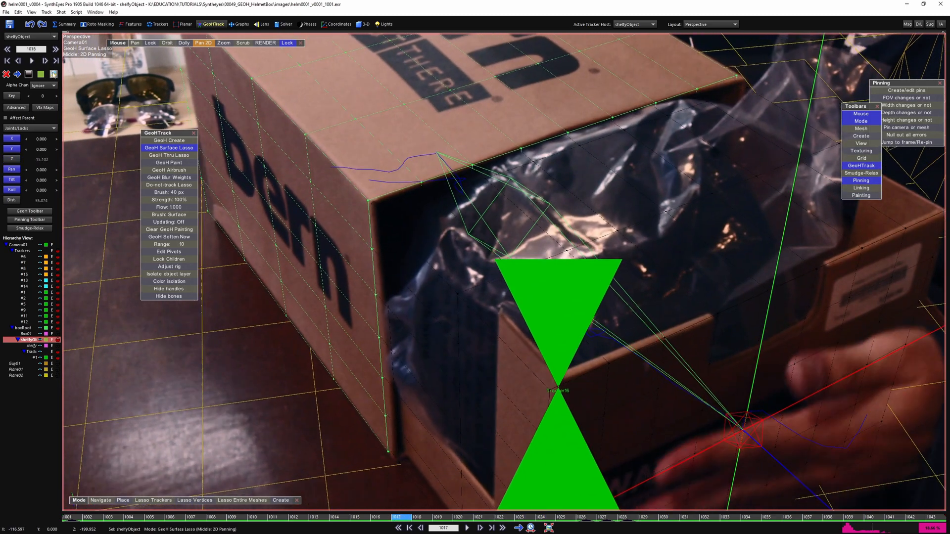
{"action": "key", "text": "Left"}
{"action": "key", "text": "Left"}
{"action": "key", "text": "Left"}
{"action": "key", "text": "Left"}
{"action": "key", "text": "Left"}
{"action": "key", "text": "Left"}
{"action": "key", "text": "Left"}
{"action": "key", "text": "Left"}
{"action": "key", "text": "Left"}
{"action": "key", "text": "Left"}
{"action": "key", "text": "Left"}
{"action": "key", "text": "Left"}
{"action": "key", "text": "Left"}
{"action": "key", "text": "Left"}
{"action": "key", "text": "Left"}
{"action": "key", "text": "Left"}
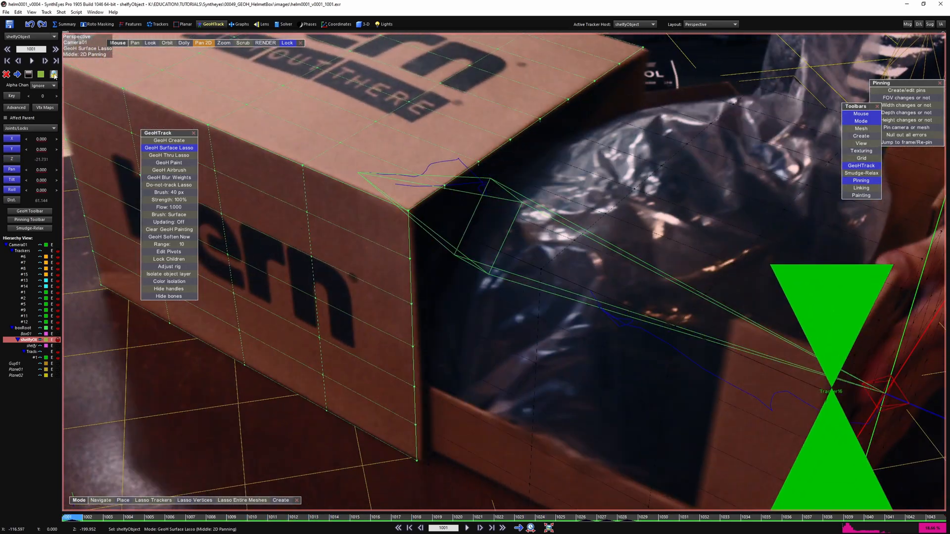
Play and scrub the shot in the perspective view to check the box and sliding tray against the footage.
{"action": "left_click", "coordinate": [467, 527]}
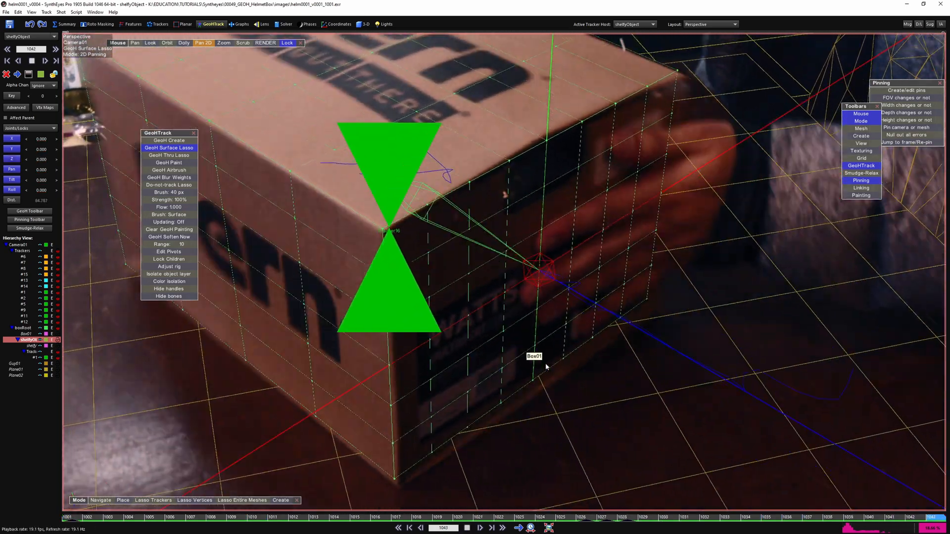
{"action": "left_click_drag", "start_coordinate": [906, 520], "coordinate": [627, 519]}
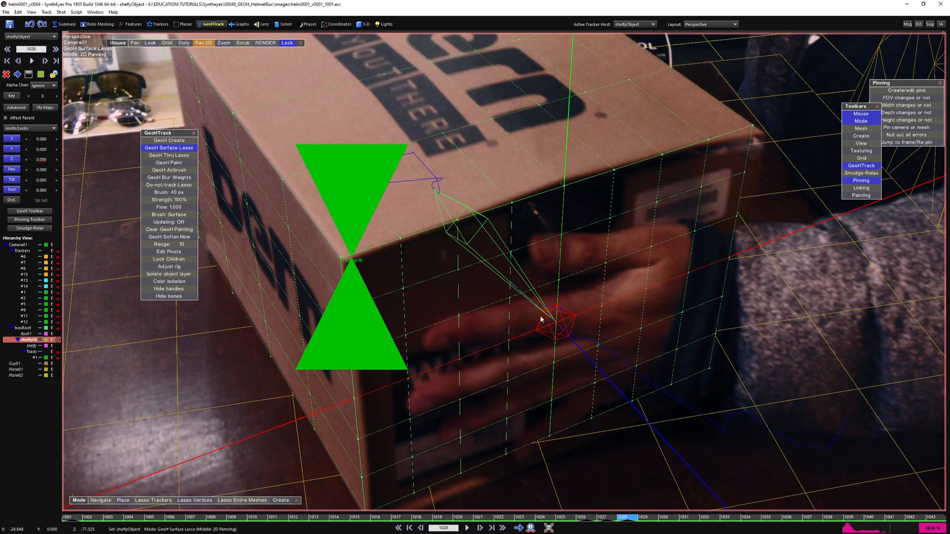
{"action": "left_click_drag", "start_coordinate": [636, 519], "coordinate": [237, 518]}
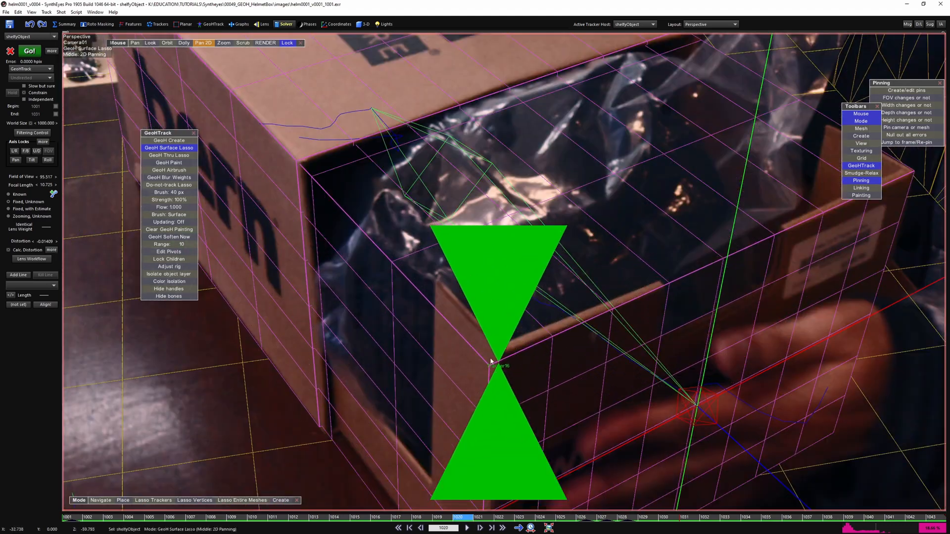
{"action": "scroll", "coordinate": [514, 349], "scroll_direction": "down", "scroll_amount": 3}
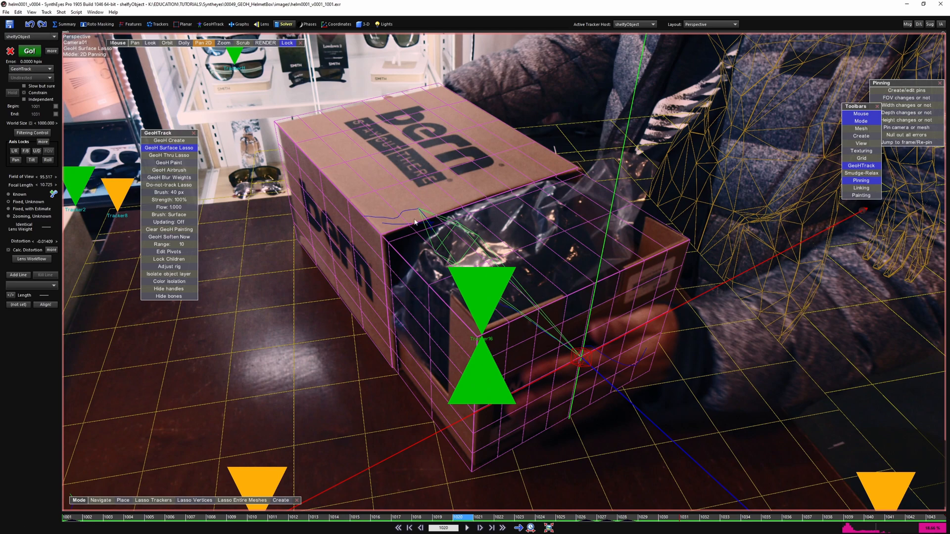
{"action": "left_click_drag", "start_coordinate": [678, 518], "coordinate": [118, 436]}
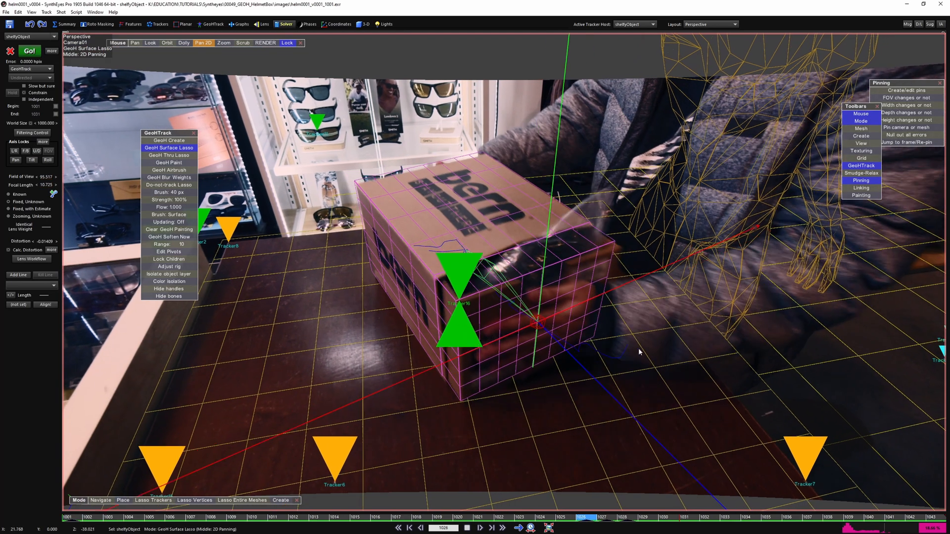
Switch to the Camera layout and show the meshes over the full image to review the track during playback.
{"action": "key", "text": "4"}
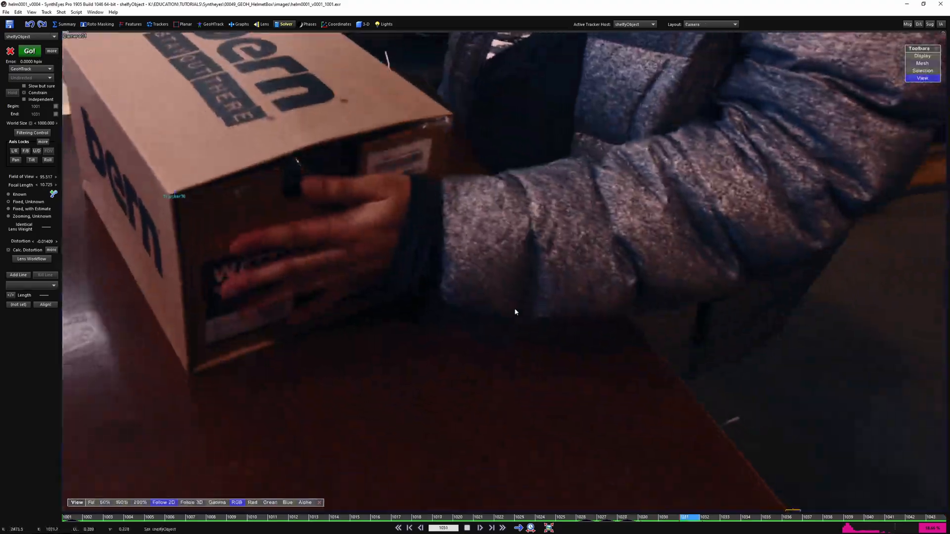
{"action": "scroll", "coordinate": [468, 286], "scroll_direction": "down", "scroll_amount": 4}
{"action": "middle_click_drag", "start_coordinate": [468, 286], "coordinate": [525, 338]}
{"action": "key", "text": "m"}
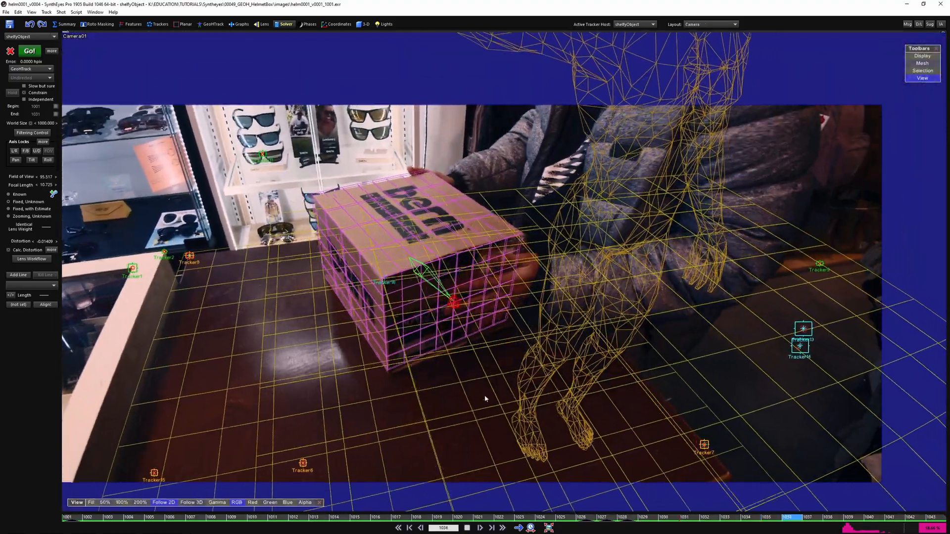